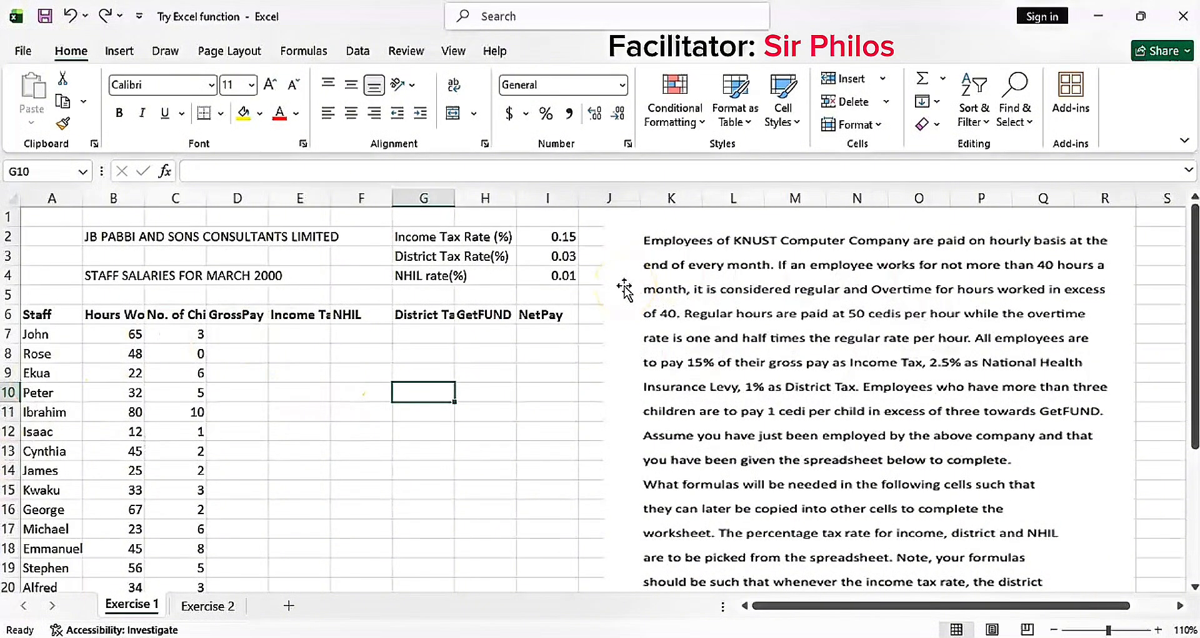
Read the payroll exercise instructions and examine the worksheet titles and the Staff, Hours Worked and No. of Children headings
left_click(739, 254)
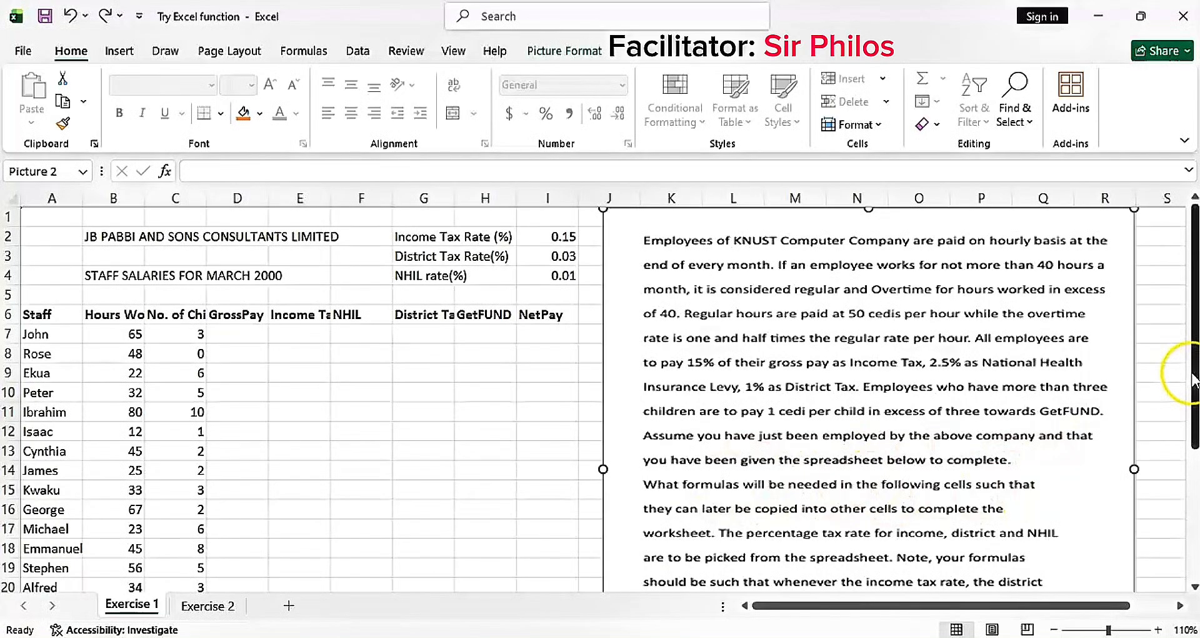
left_click_drag(1193, 379, 1193, 490)
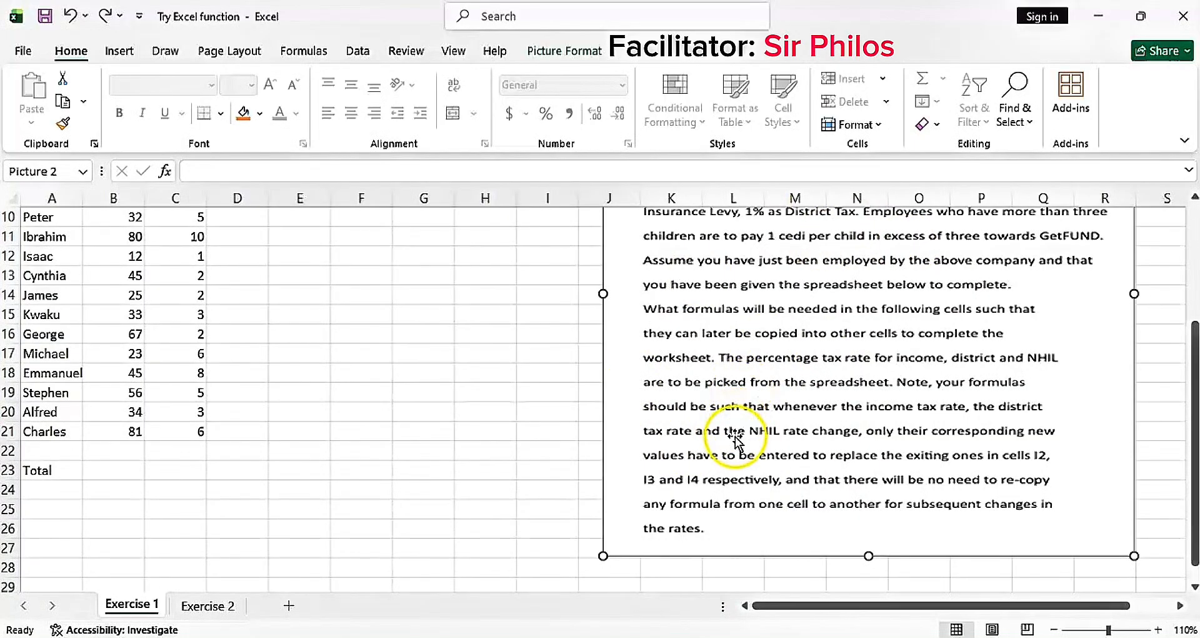
scroll(736, 441, "up", 3)
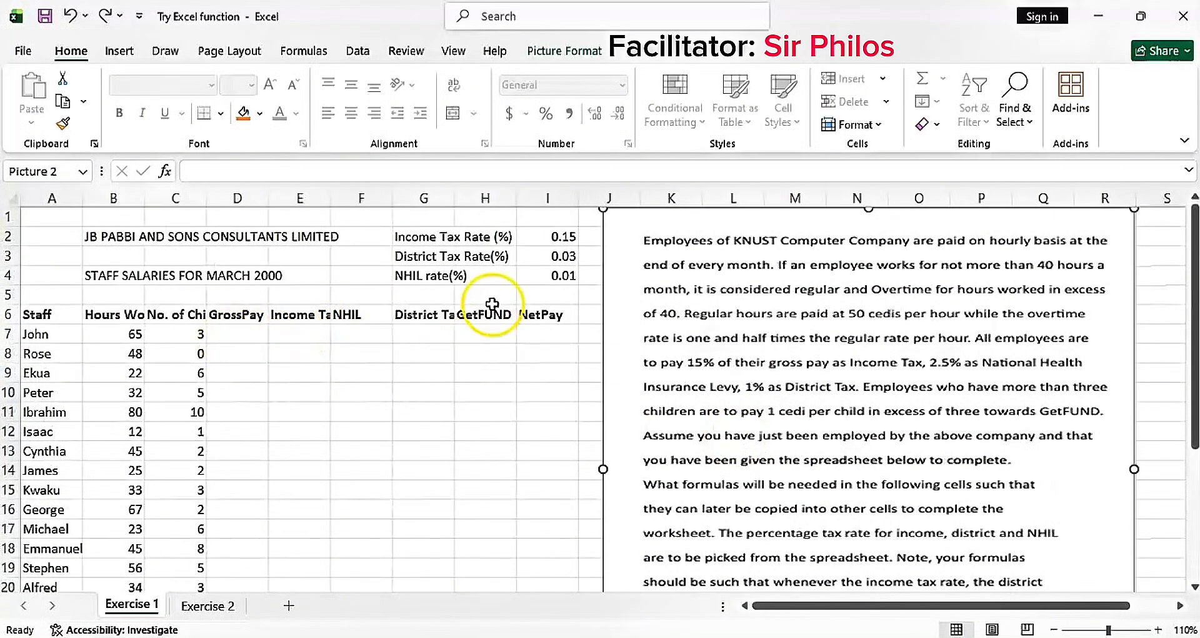
left_click(115, 332)
left_click(35, 317)
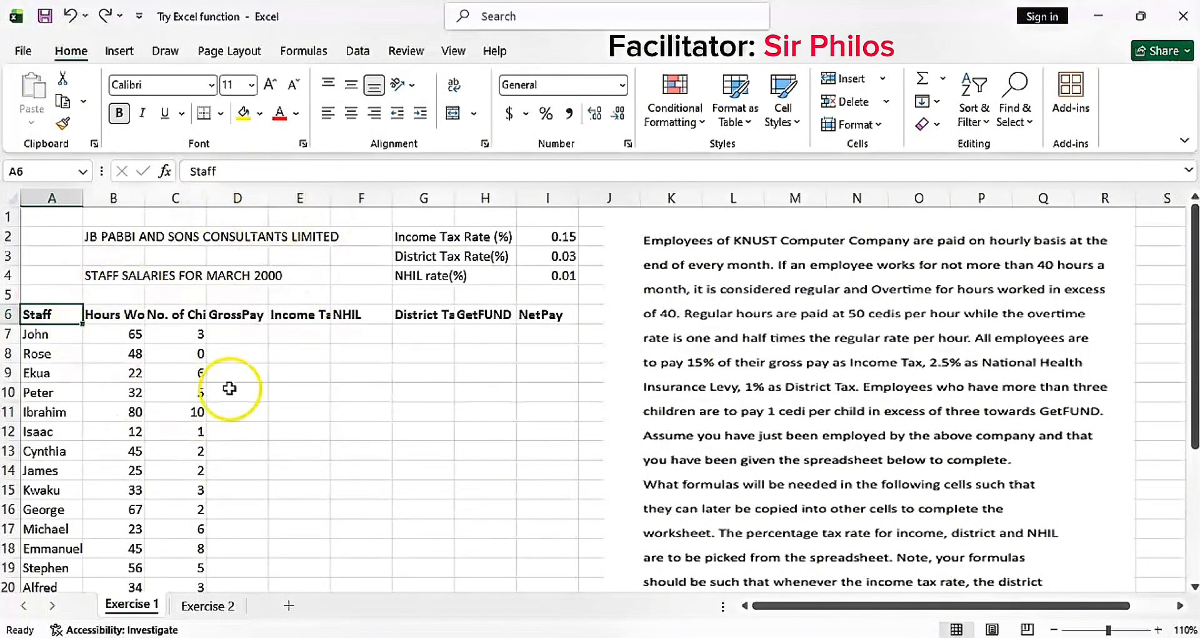
left_click(105, 237)
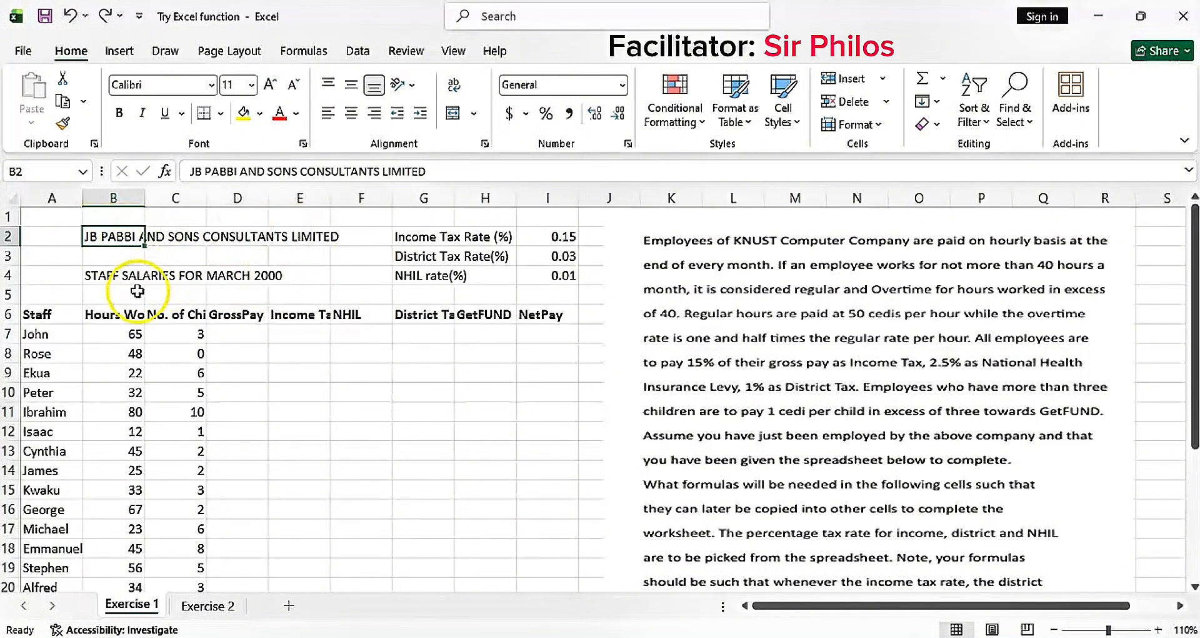
left_click(120, 275)
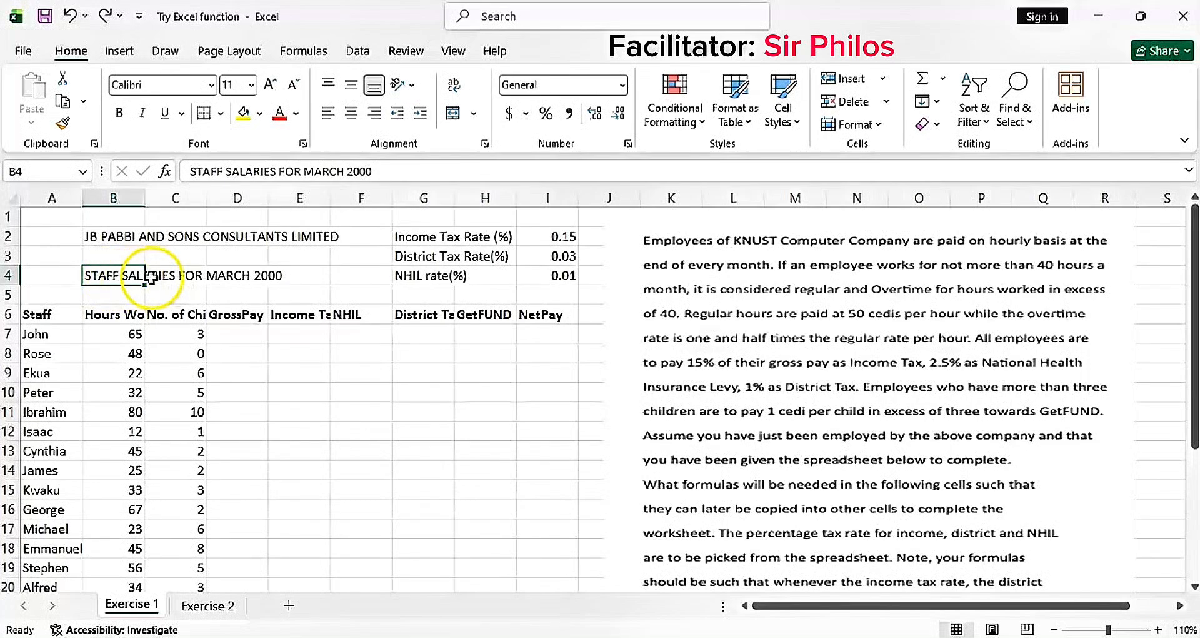
left_click(50, 315)
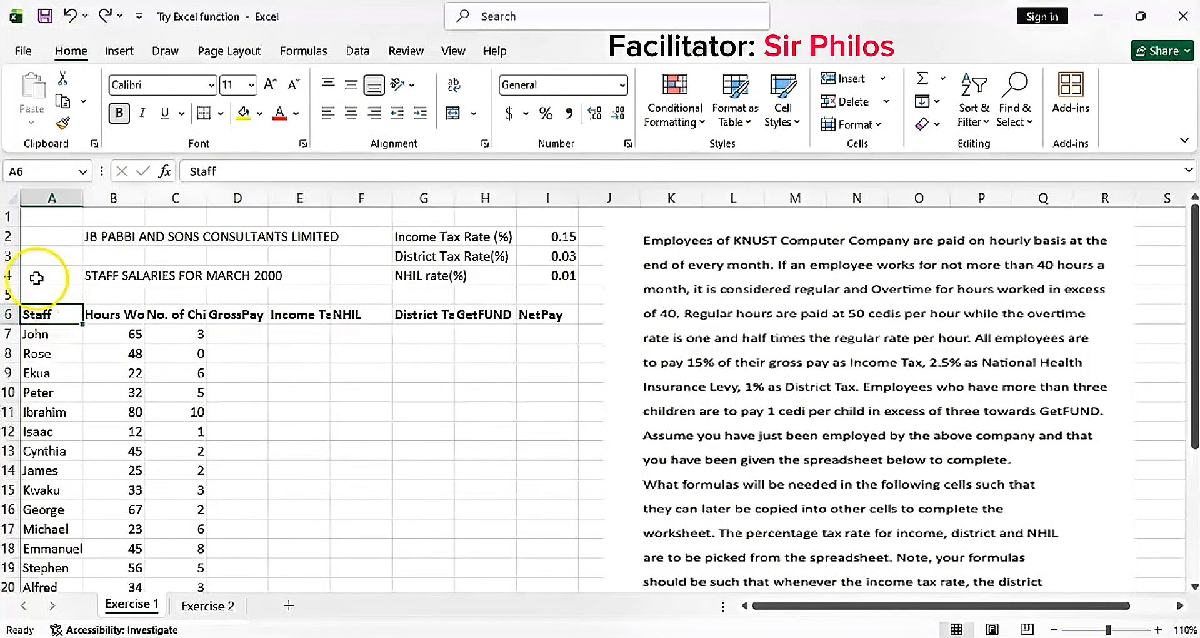
left_click(104, 317)
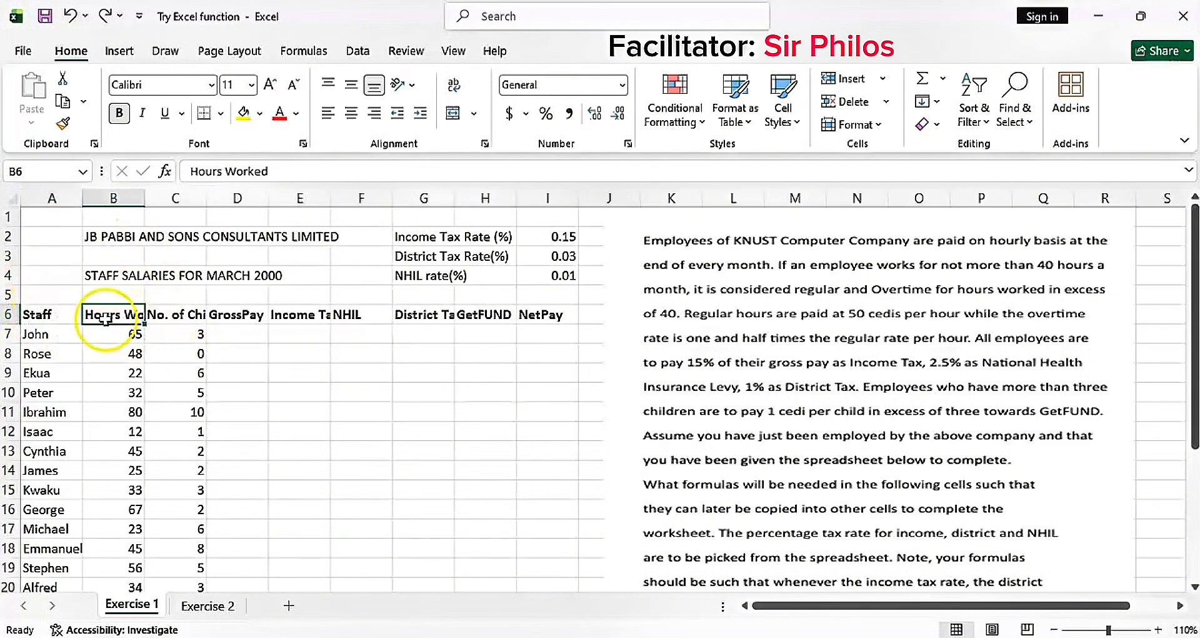
left_click(177, 315)
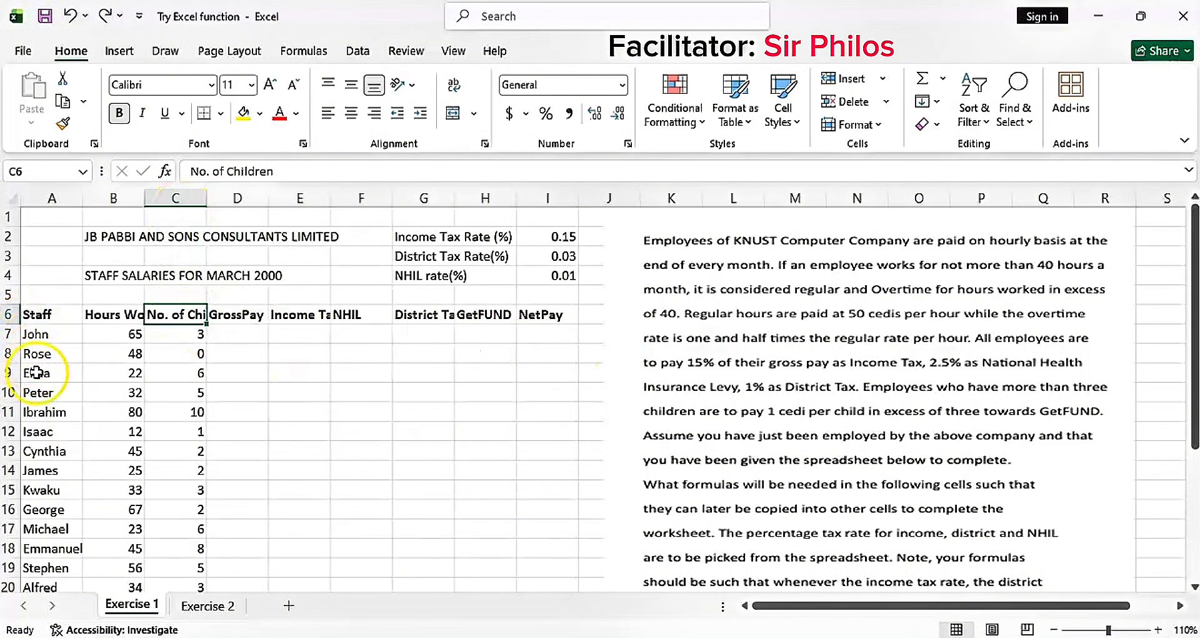
Review the staff rows down to the Total row, the first GrossPay cell, and the income and district tax rates
scroll(37, 373, "down", 2)
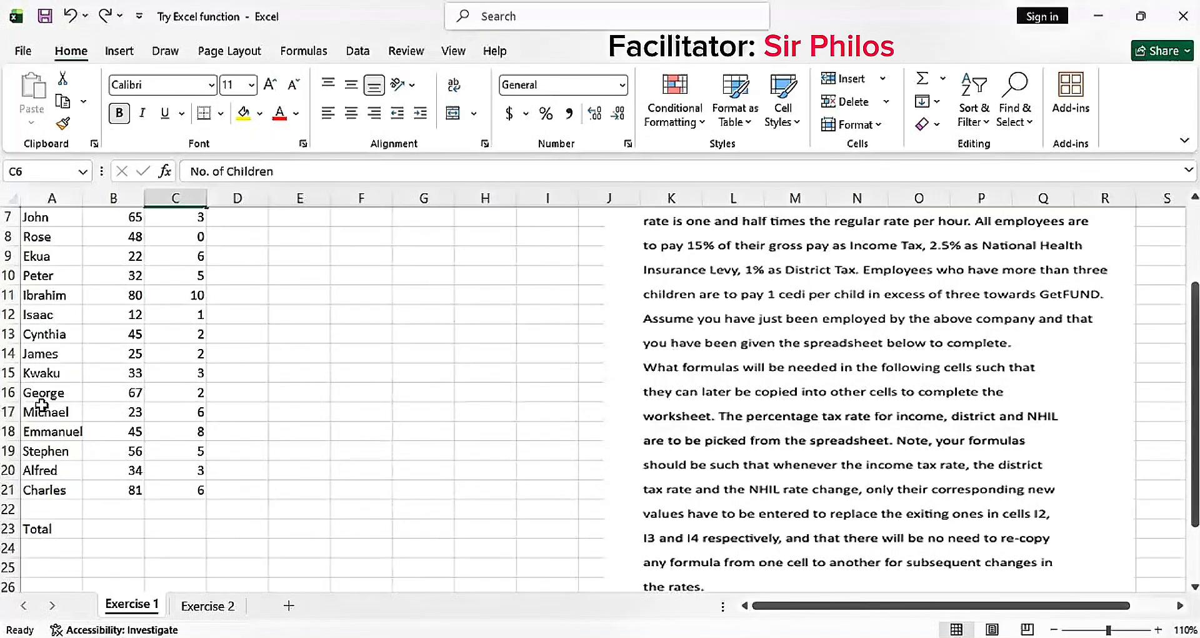
scroll(41, 404, "up", 2)
scroll(101, 317, "down", 1)
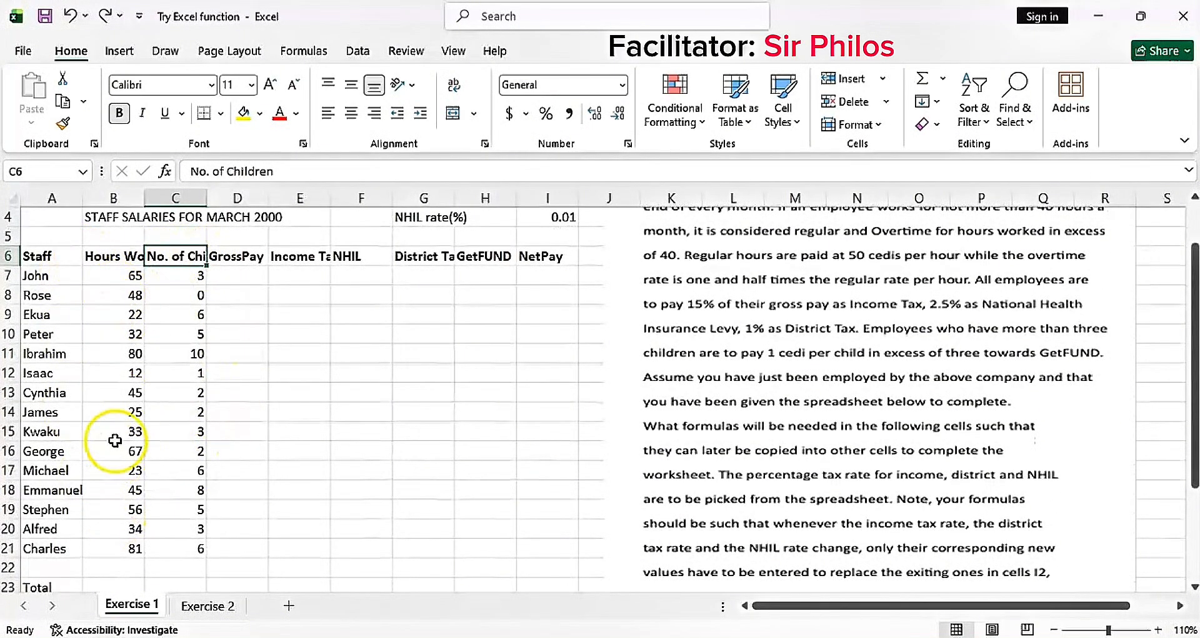
scroll(128, 309, "down", 1)
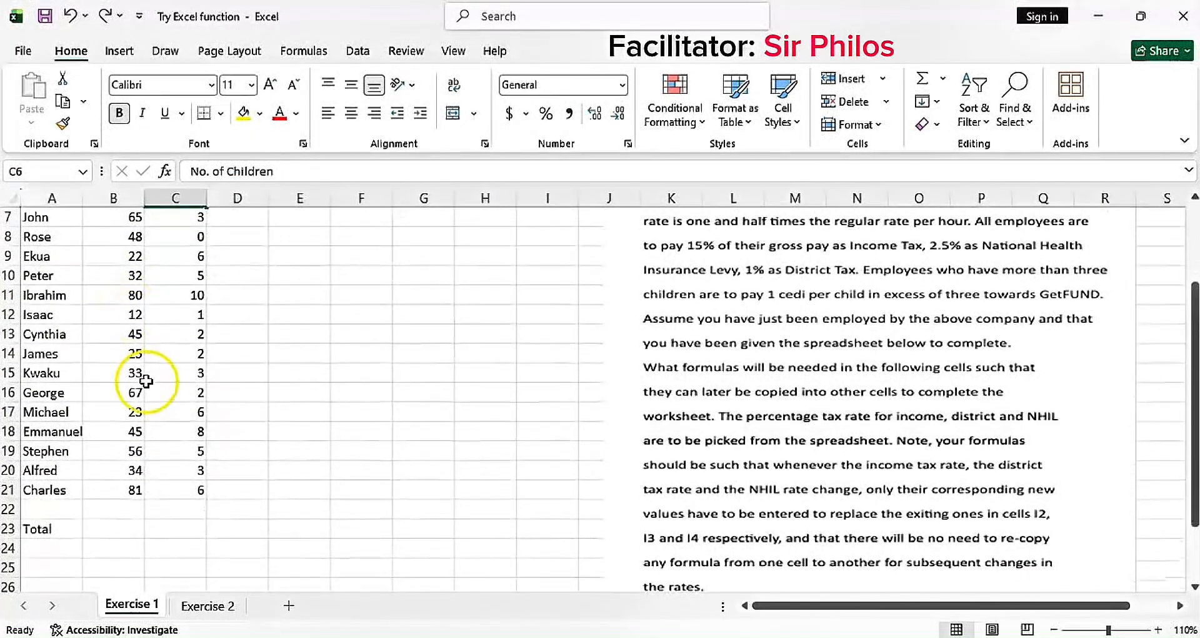
scroll(159, 421, "up", 2)
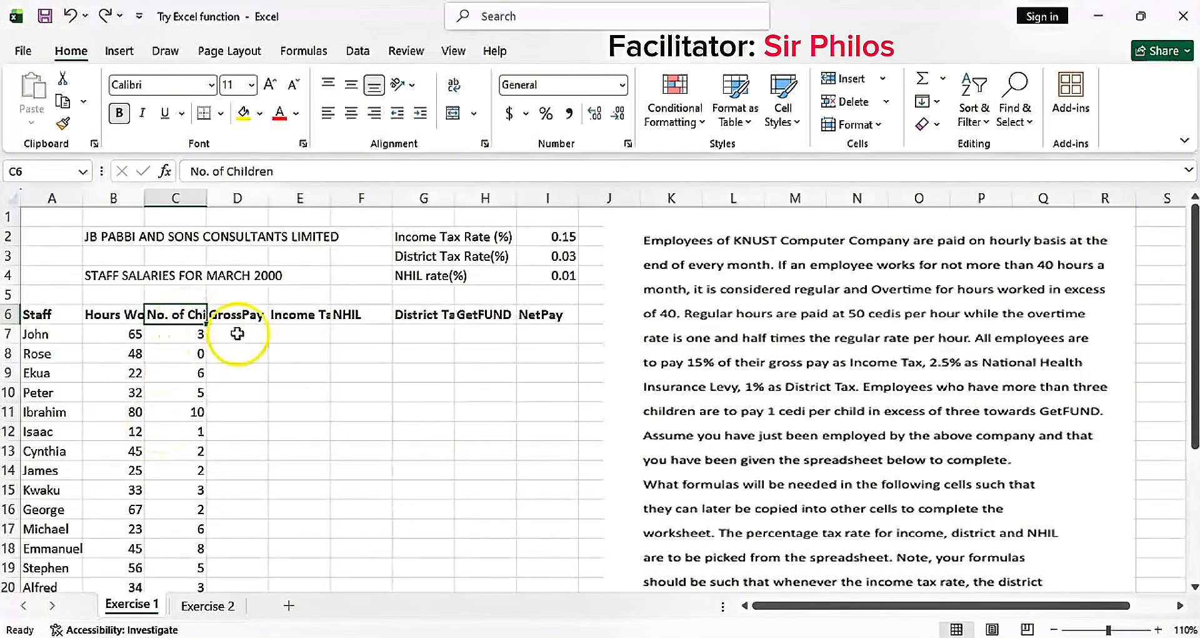
scroll(199, 330, "down", 3)
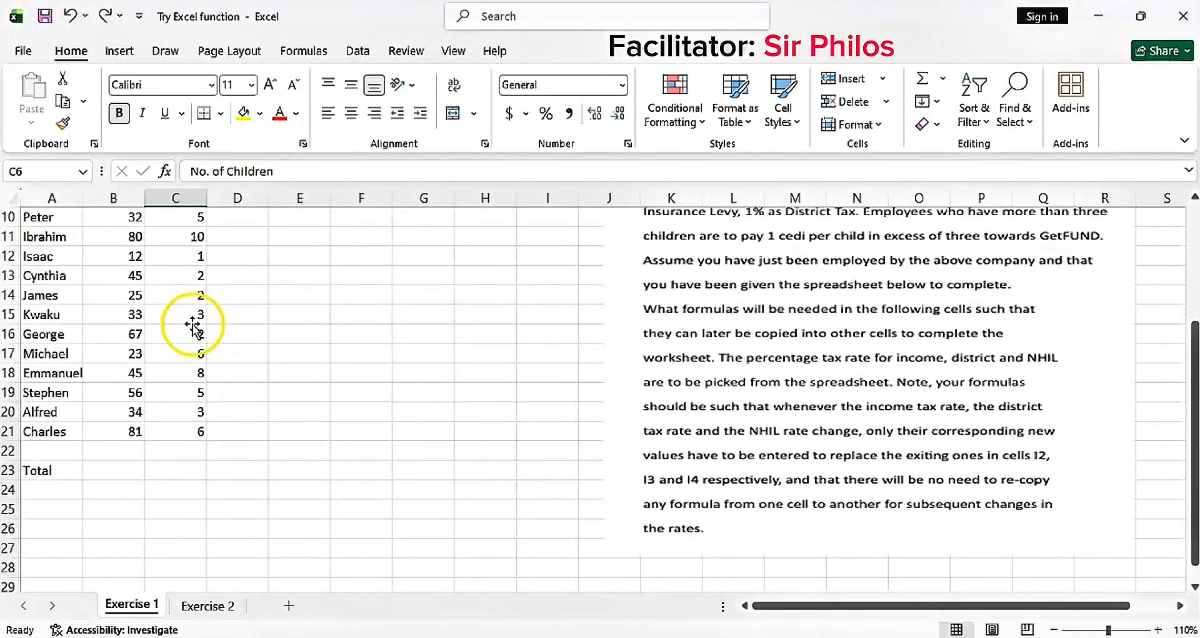
scroll(199, 323, "up", 2)
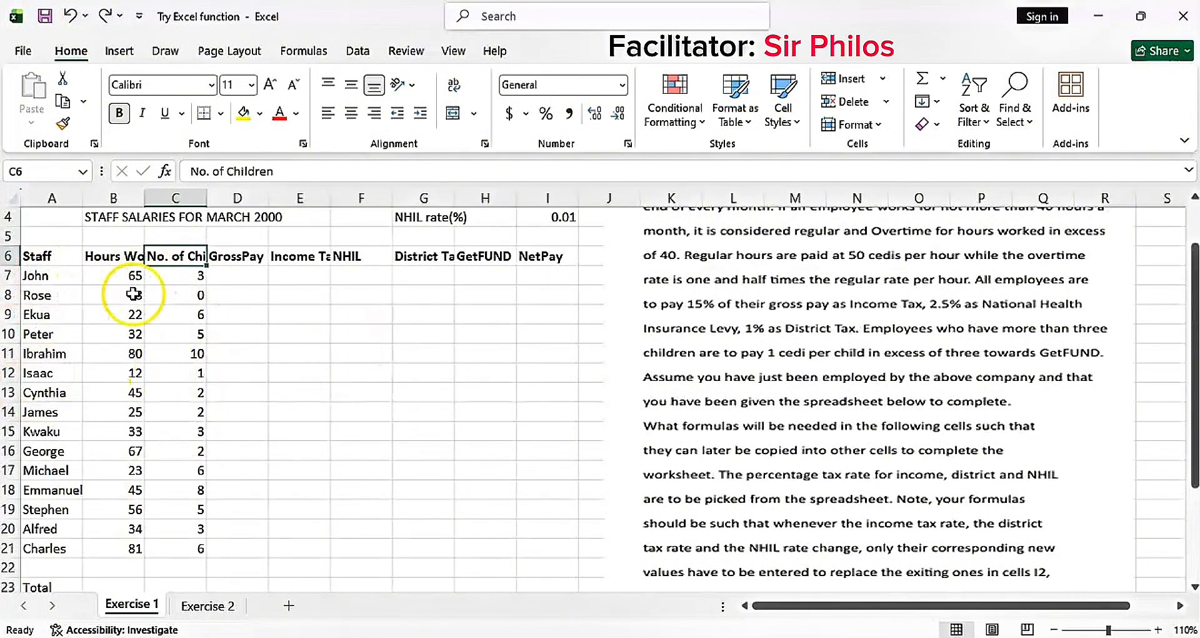
scroll(113, 360, "up", 1)
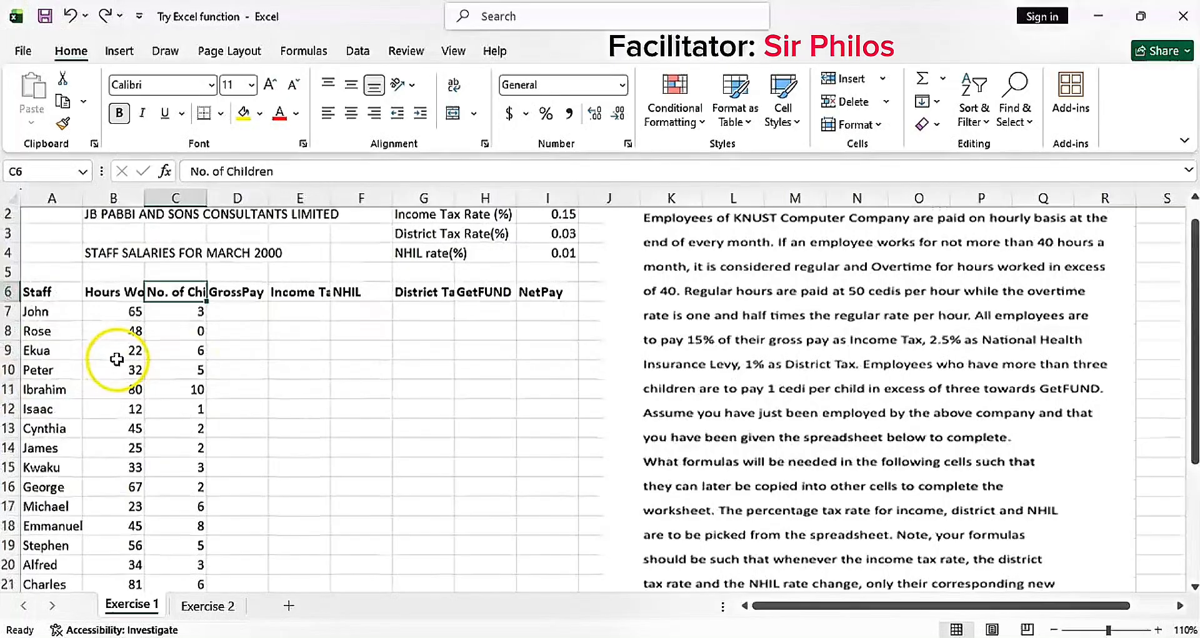
left_click(253, 333)
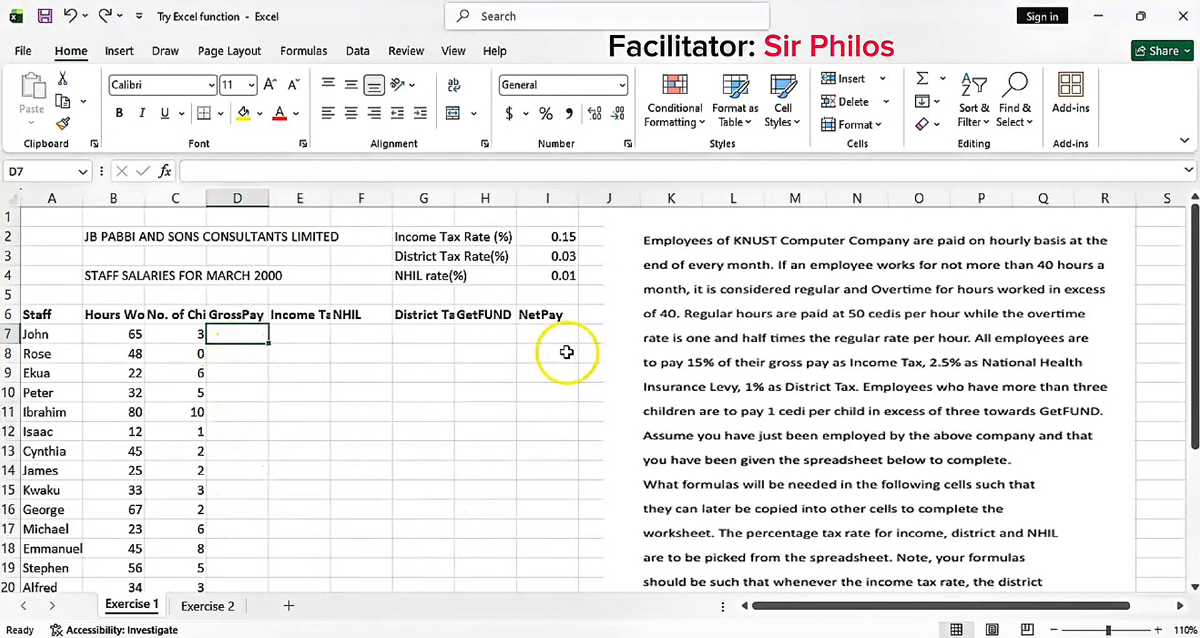
left_click(563, 237)
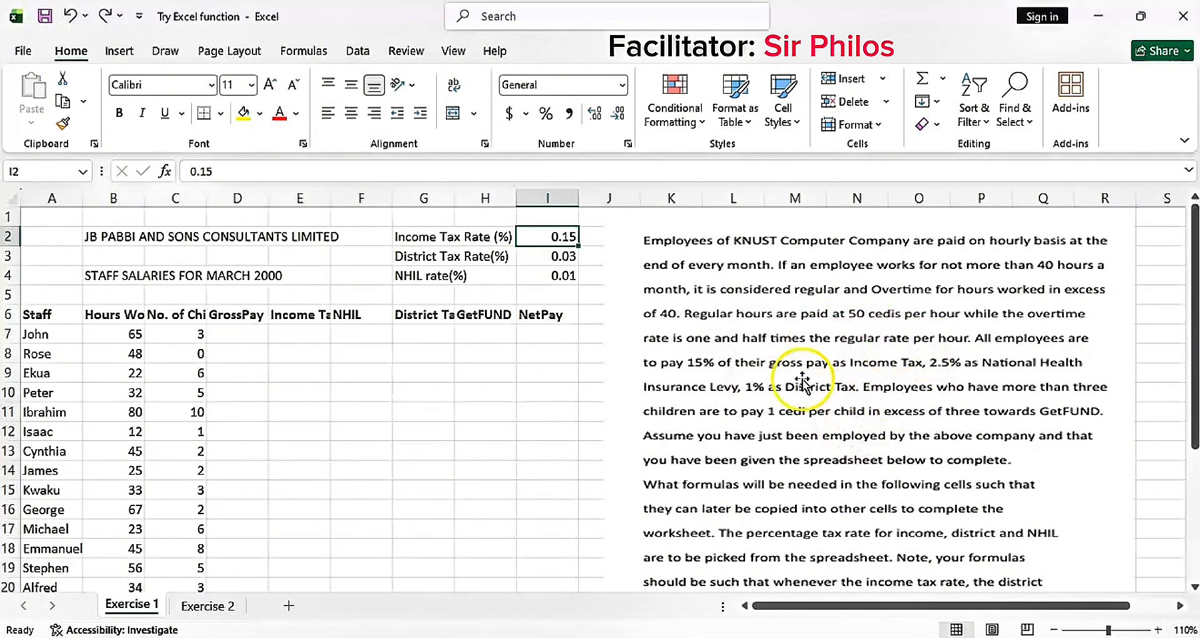
left_click(564, 259)
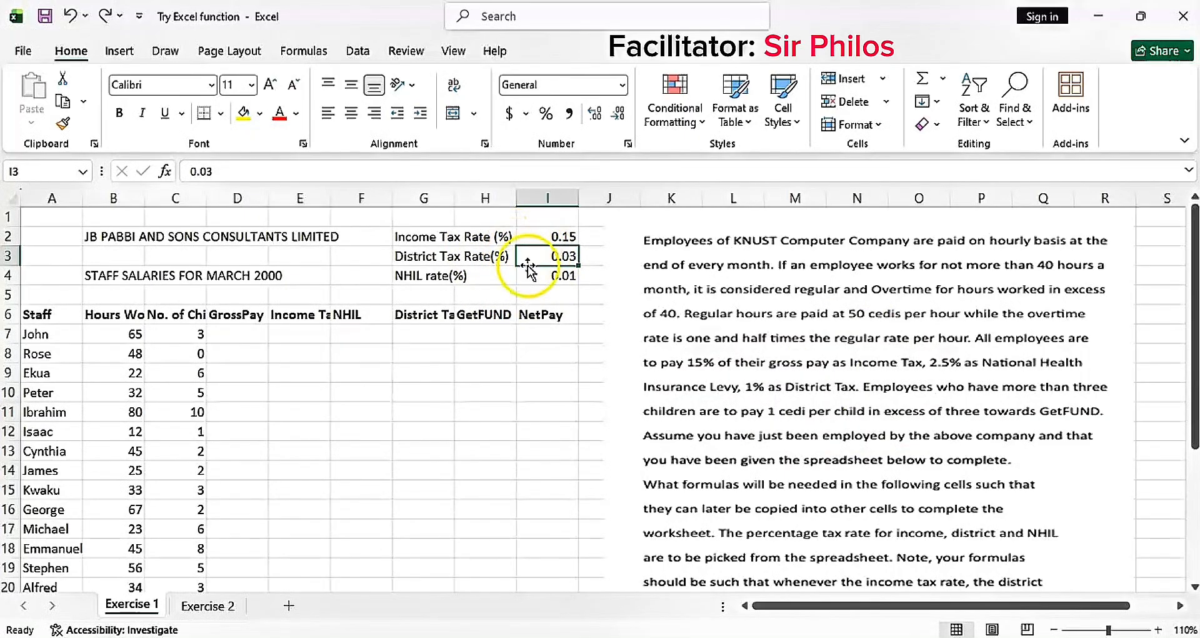
Begin an IF formula in GrossPay cell D7 with the logical test B7<=40
left_click(238, 336)
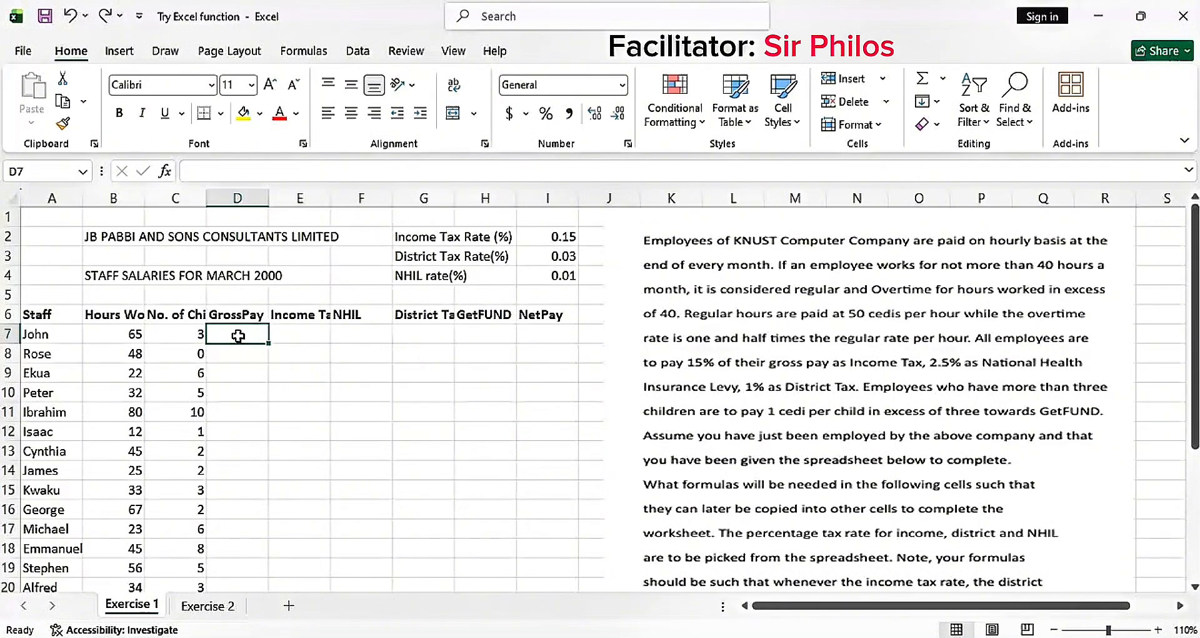
type("=")
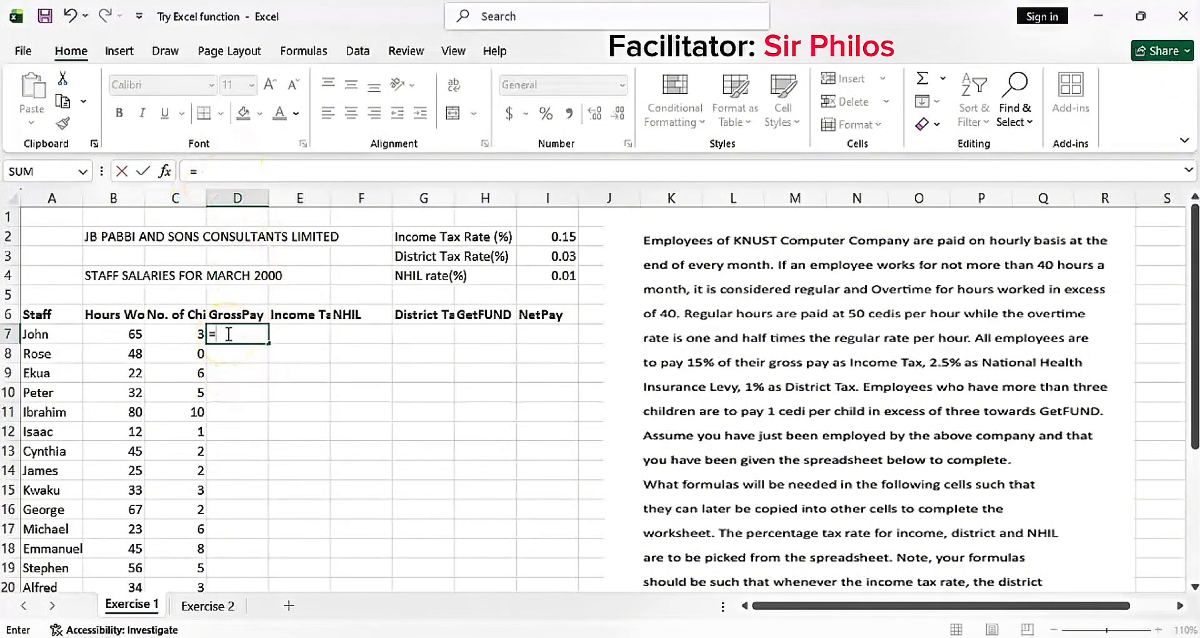
type("IF")
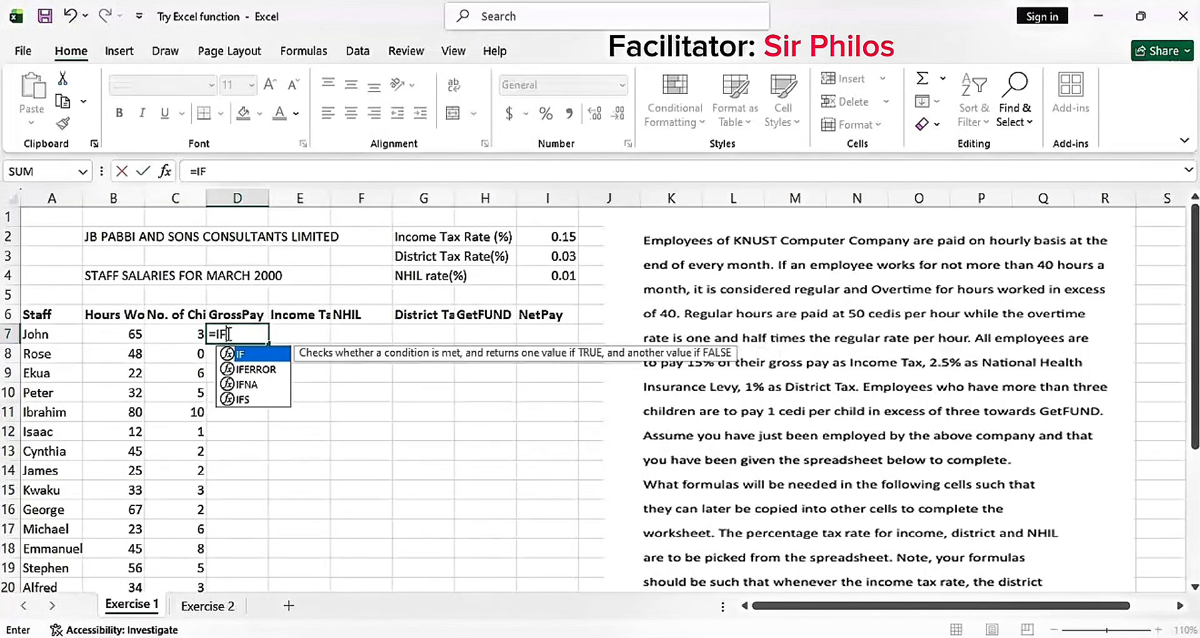
type("(")
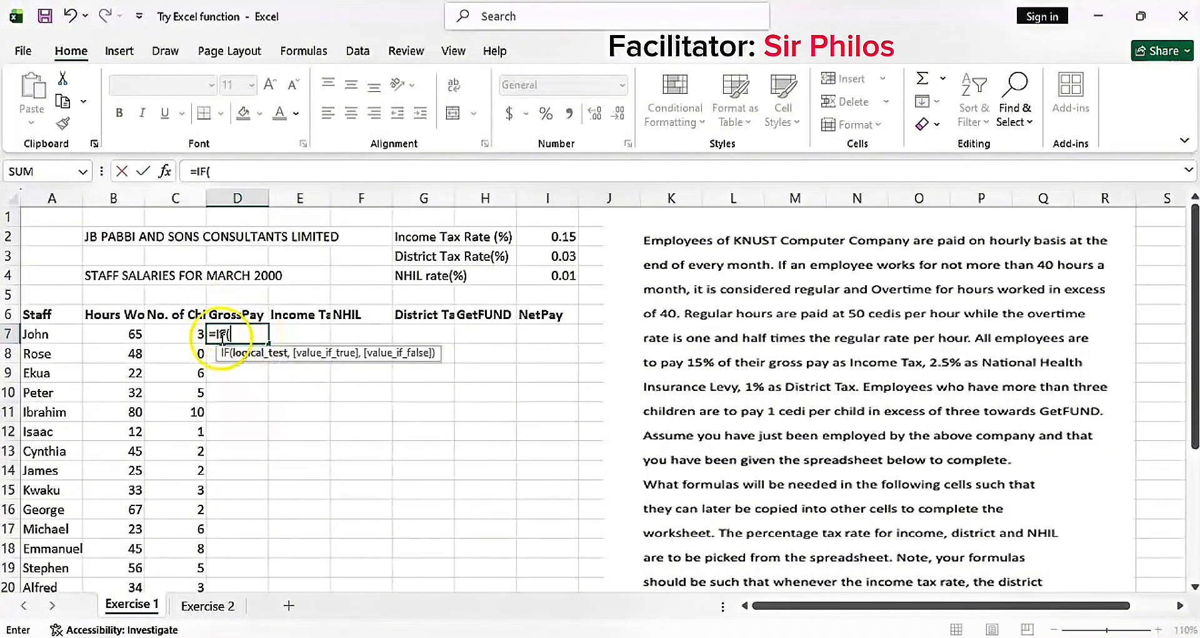
left_click(119, 333)
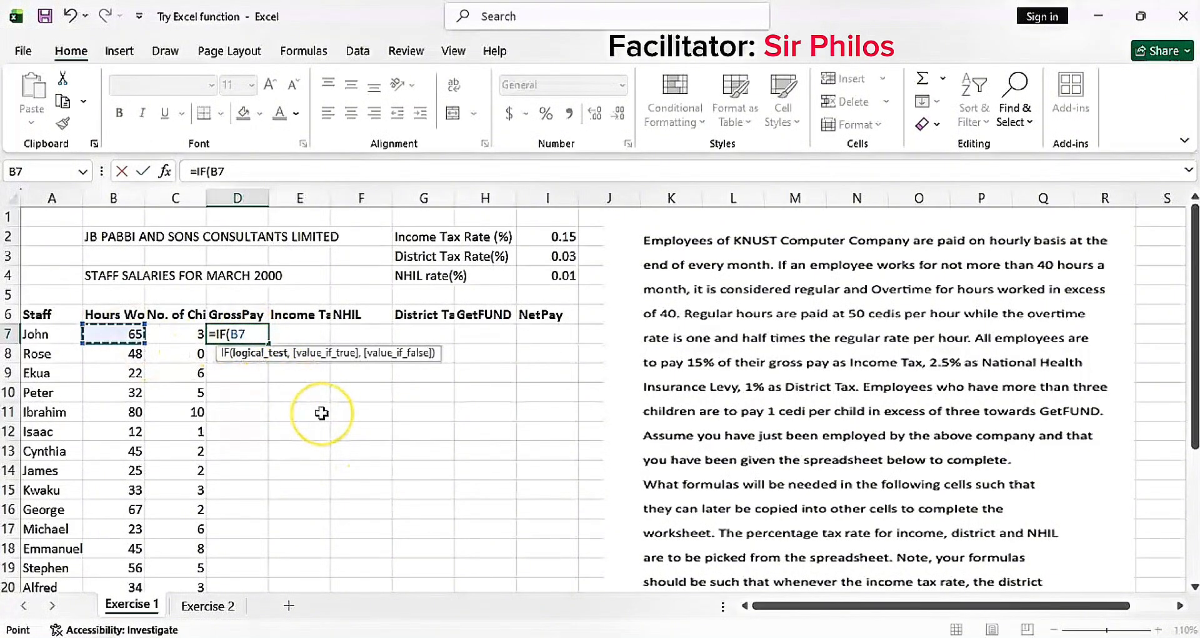
type("<")
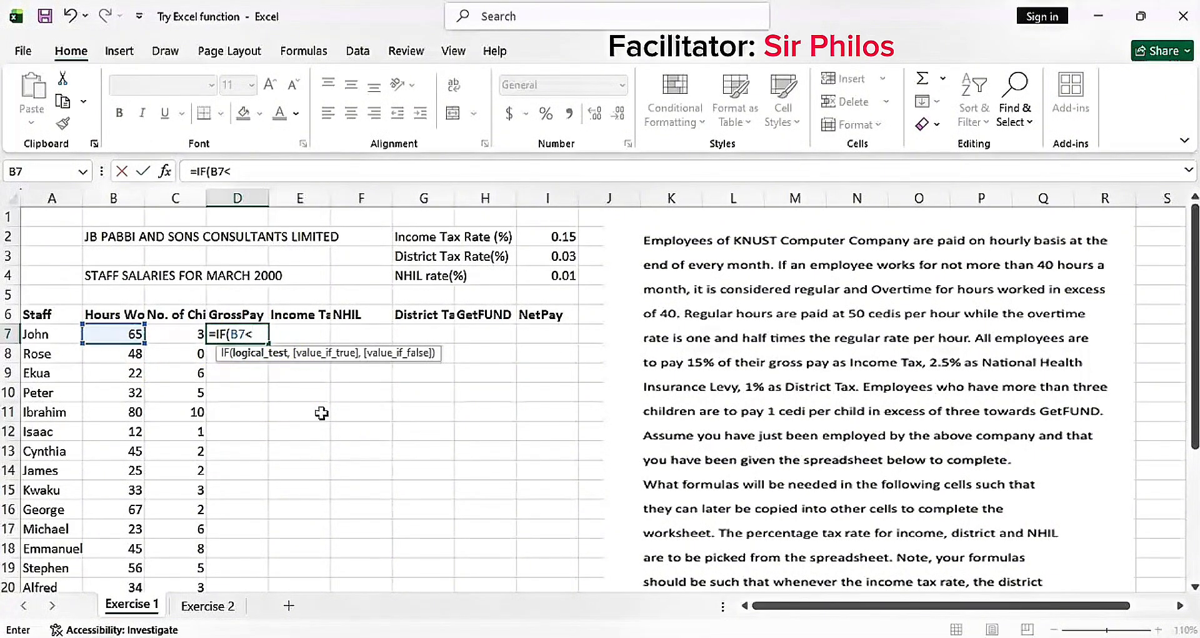
type("=40")
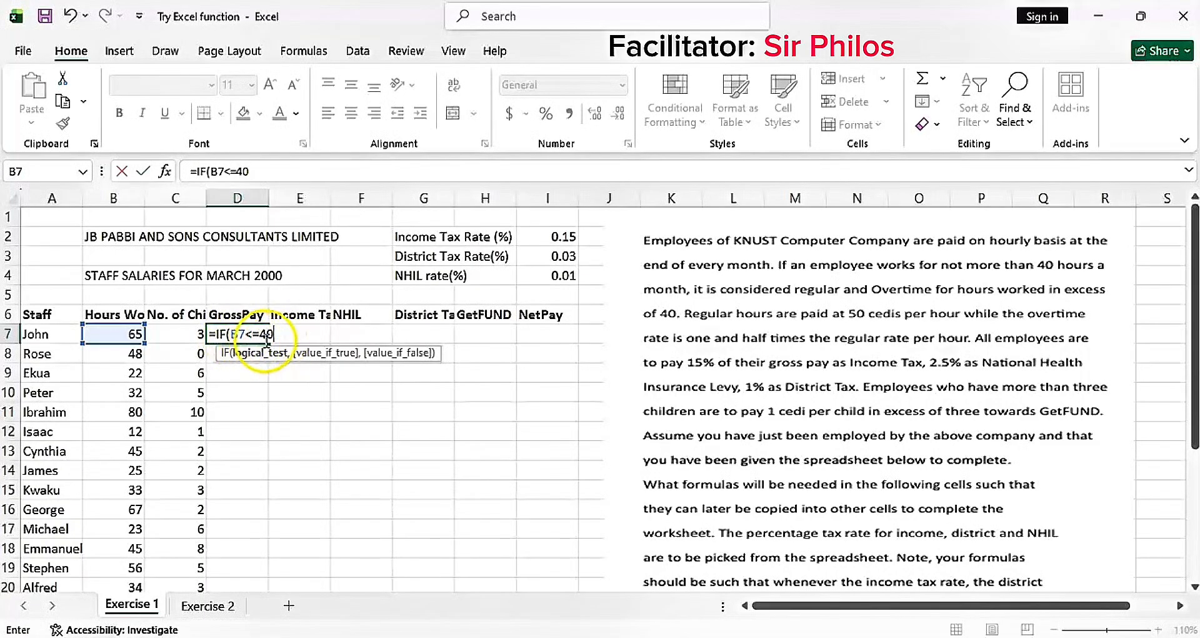
type(",")
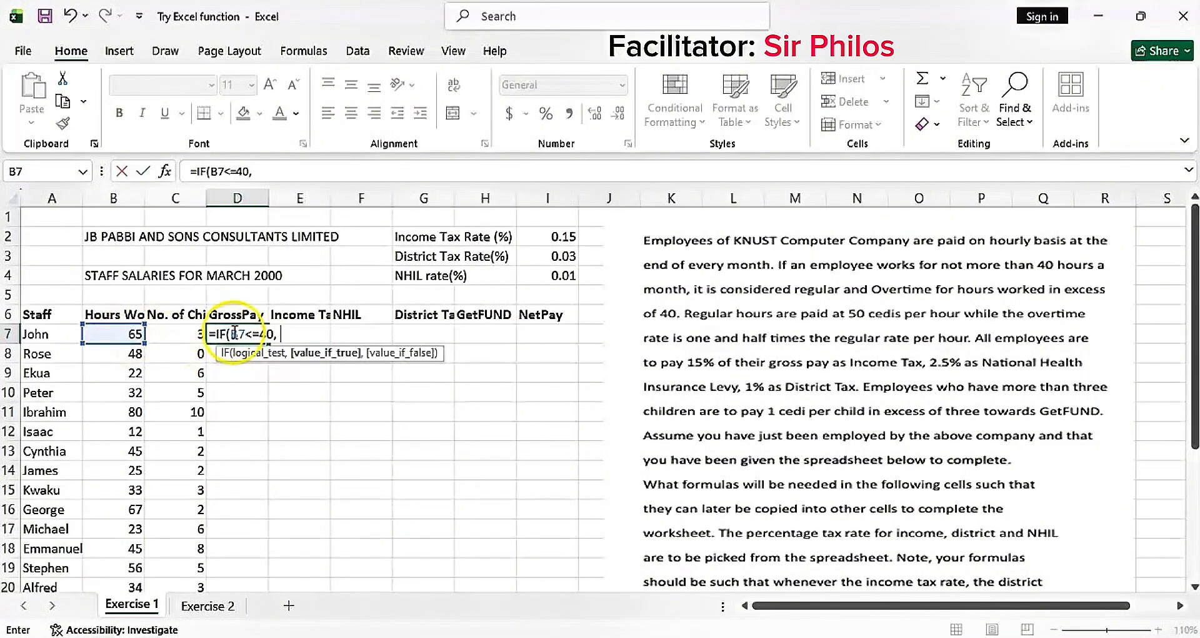
Set the IF formula's value-if-true argument to B7*50 for regular hours
left_click(120, 334)
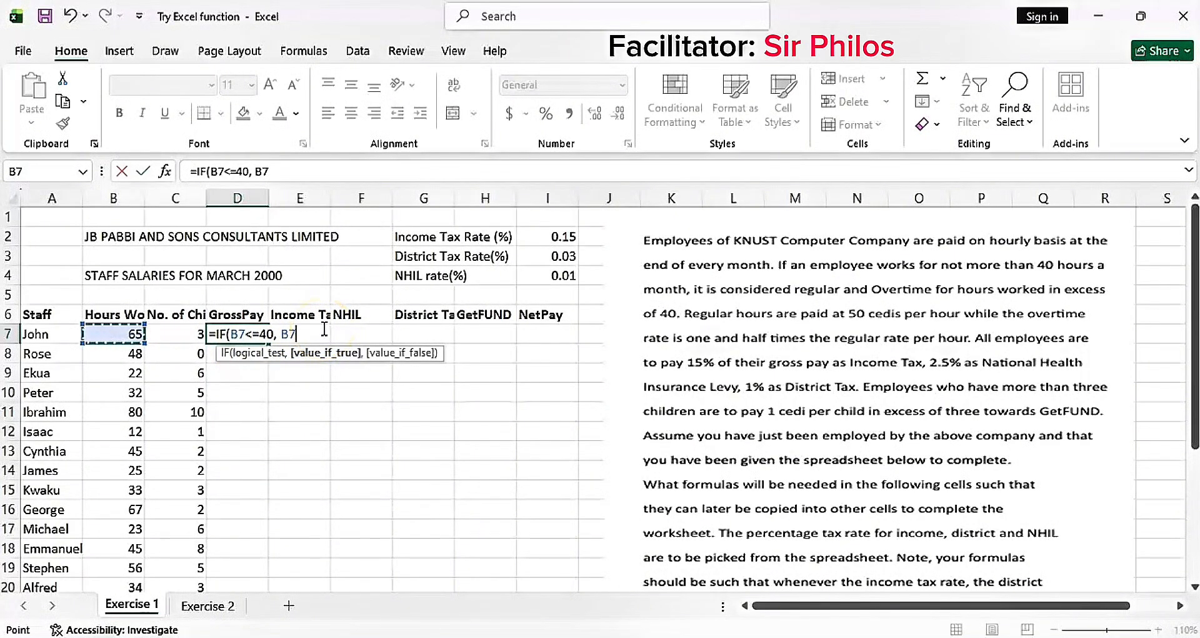
type("*")
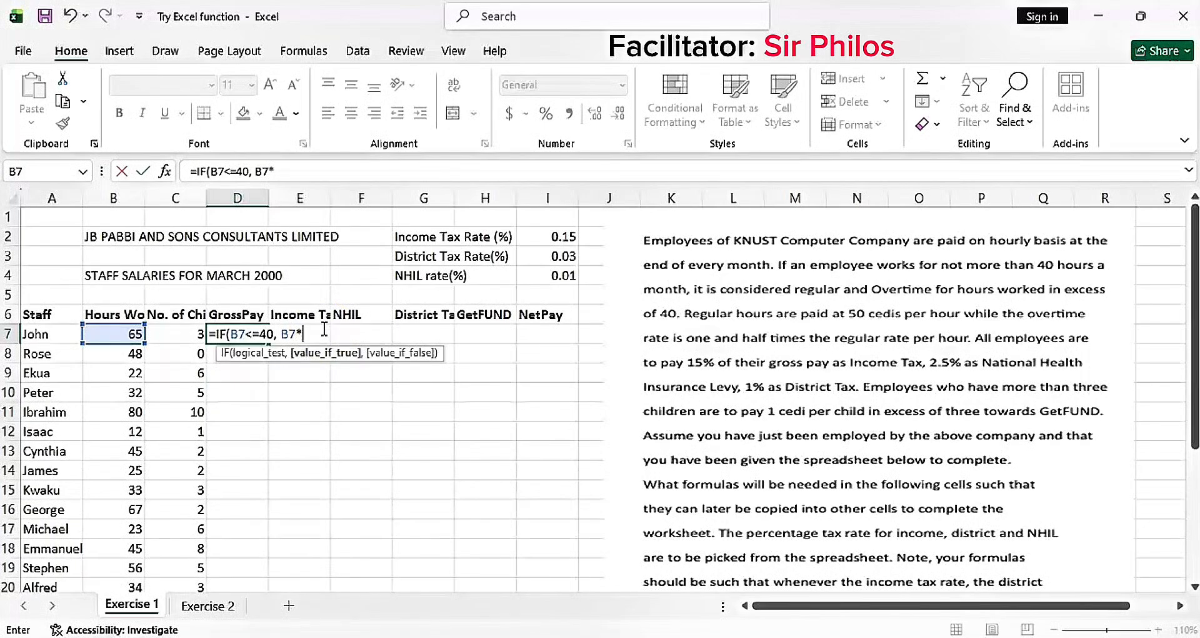
type("50")
type(",")
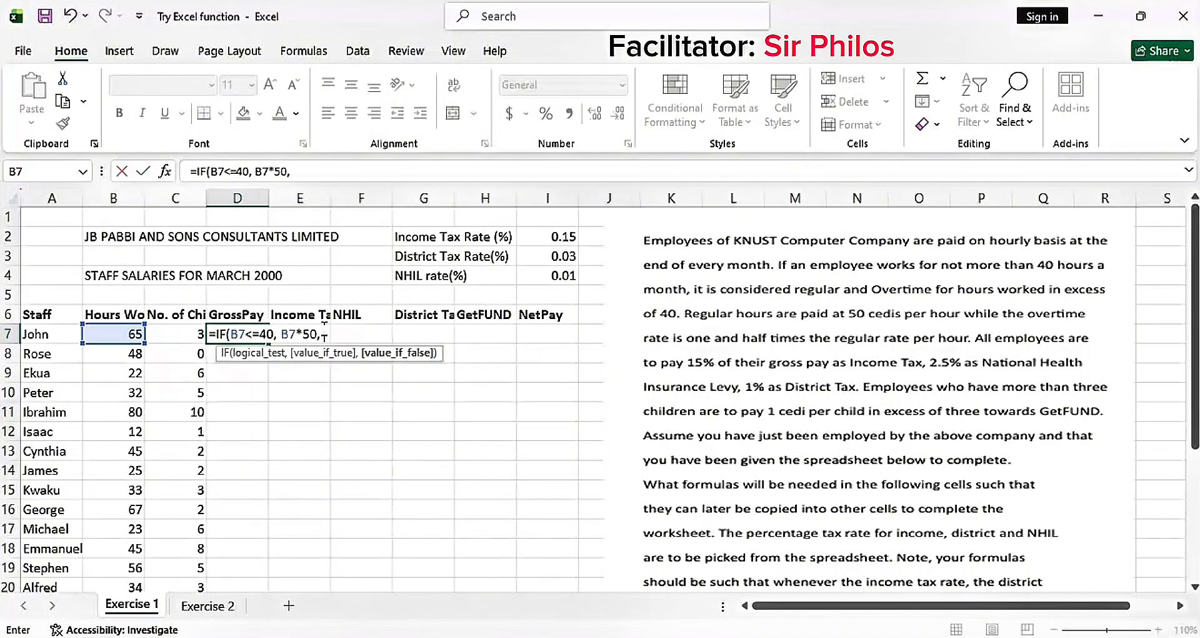
Set the value-if-false argument to 40*50+(B7-40)*50*1.5 for overtime and complete the D7 formula
type("40*50+9")
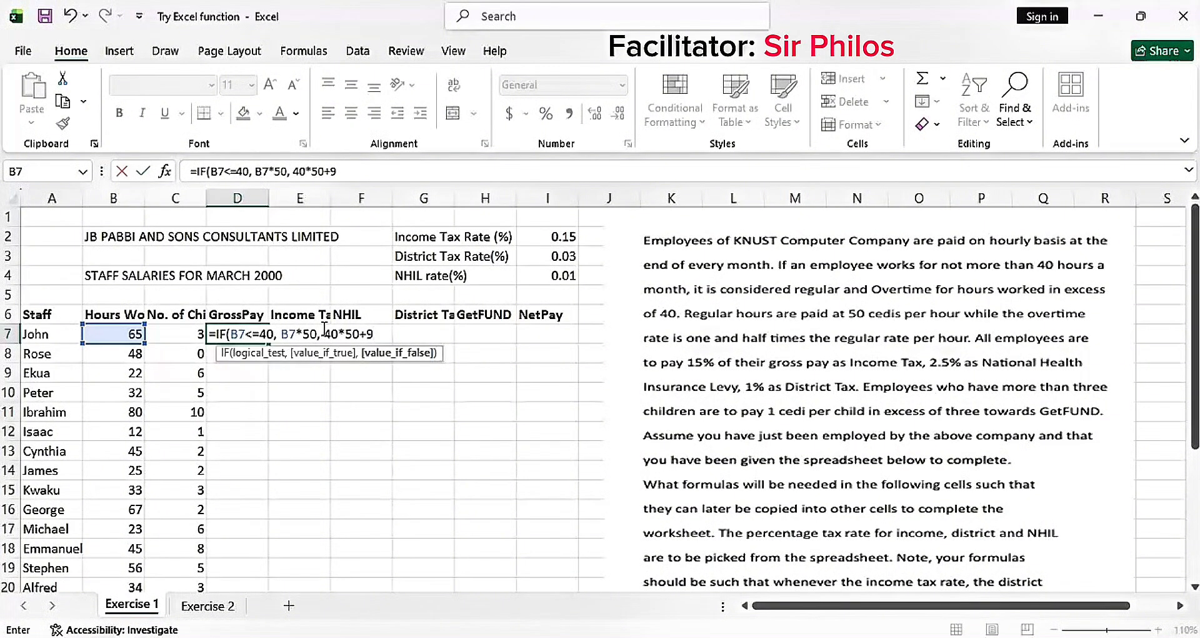
key("BackSpace")
type("(")
left_click(128, 332)
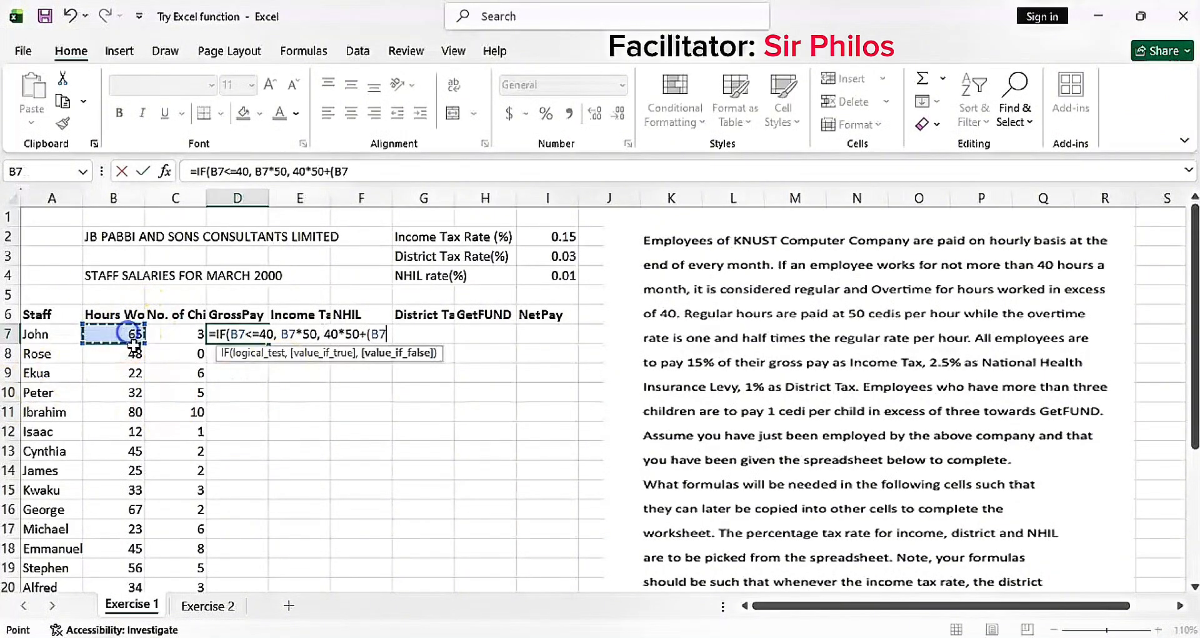
type("-")
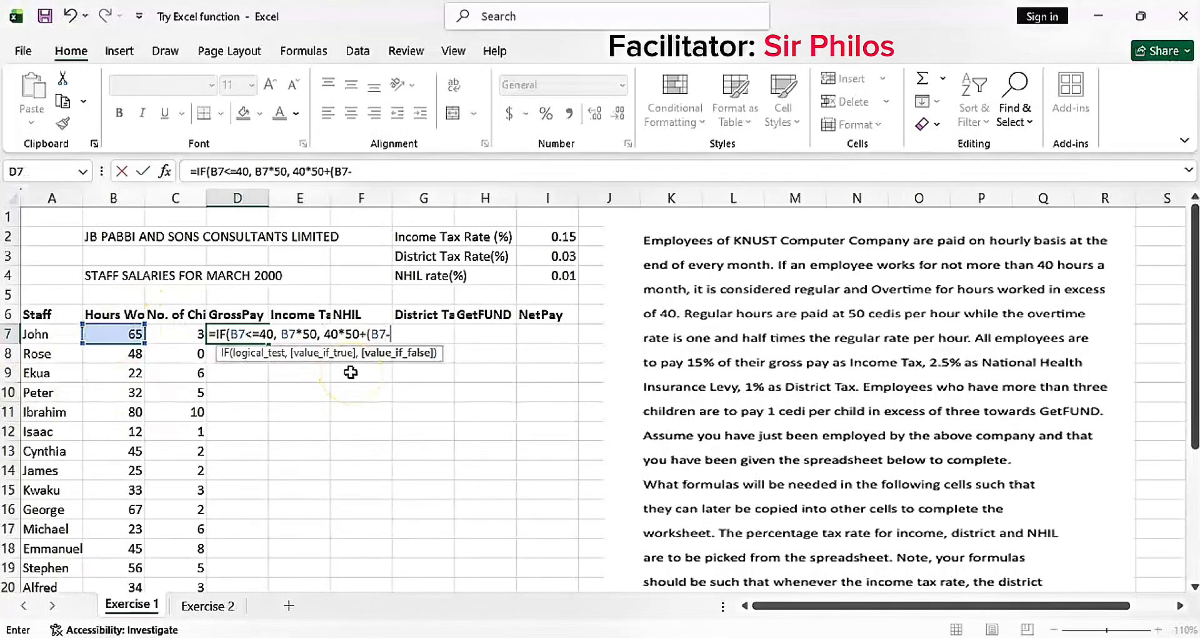
type("40)*50*1.5")
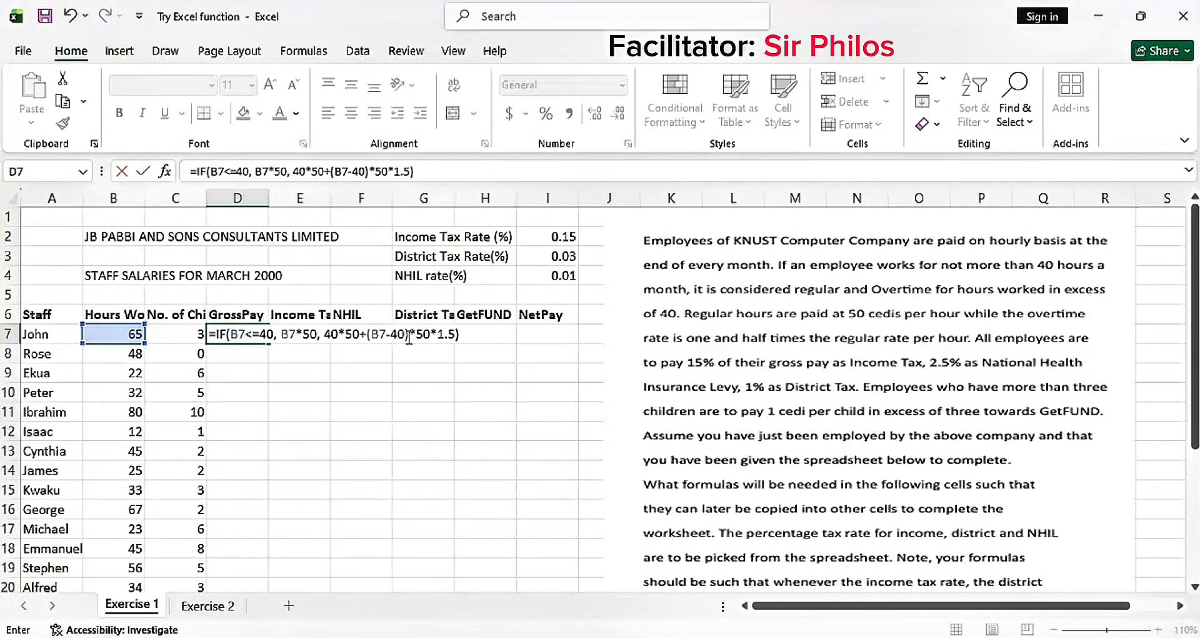
key("Return")
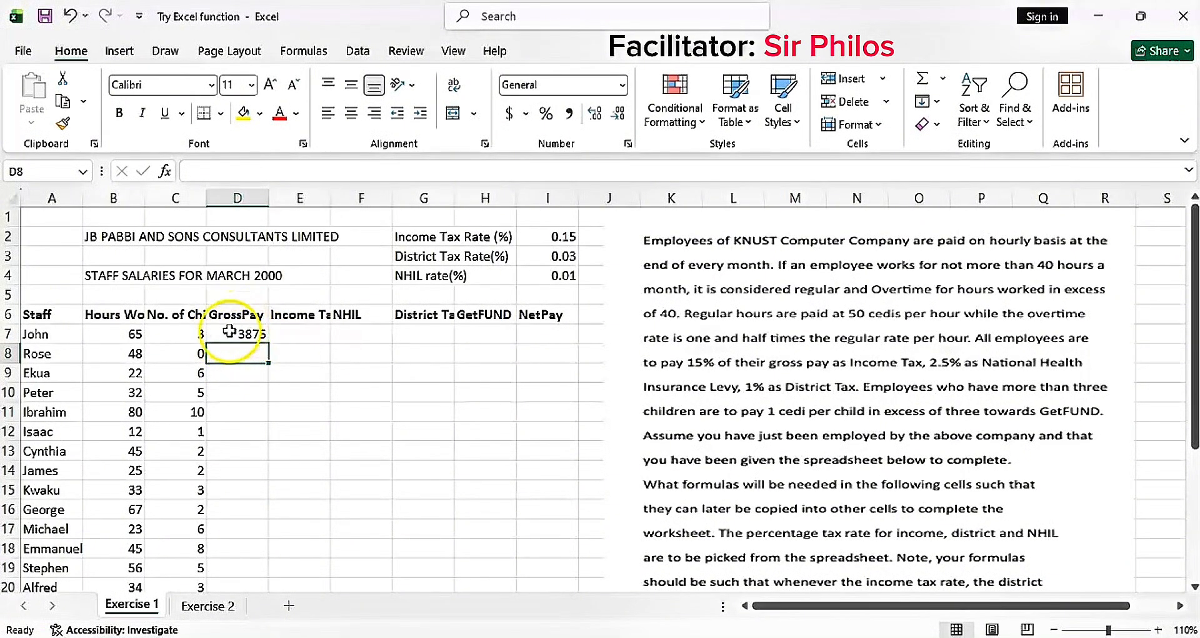
Copy the GrossPay formula from D7 into D8
left_click(247, 334)
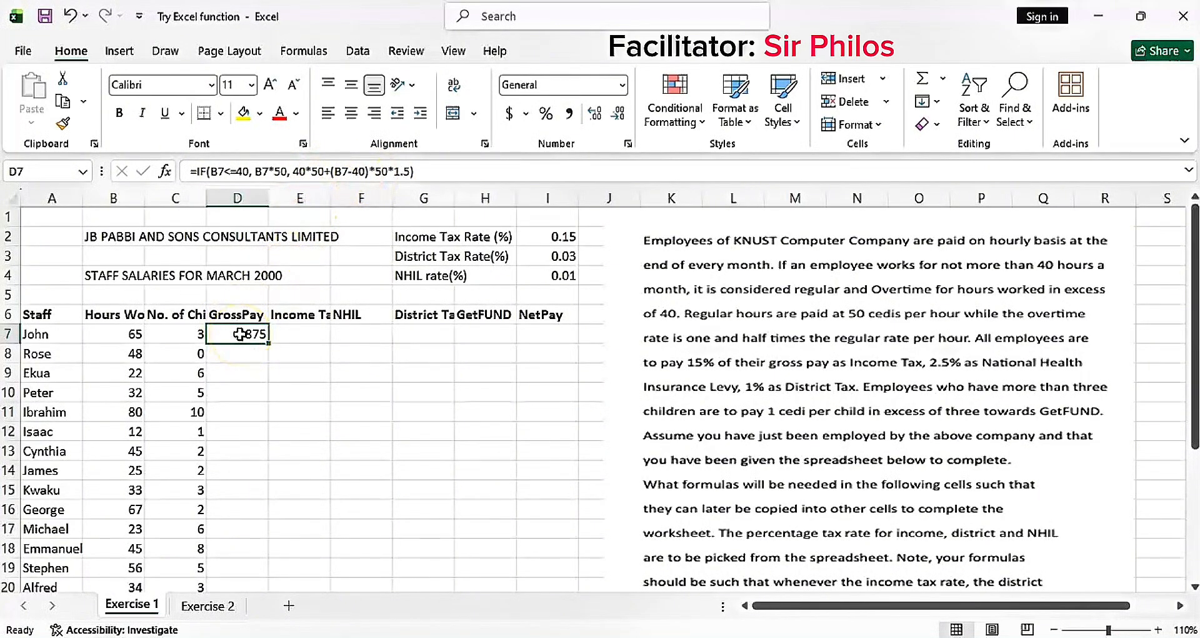
key("ctrl+c")
left_click(234, 355)
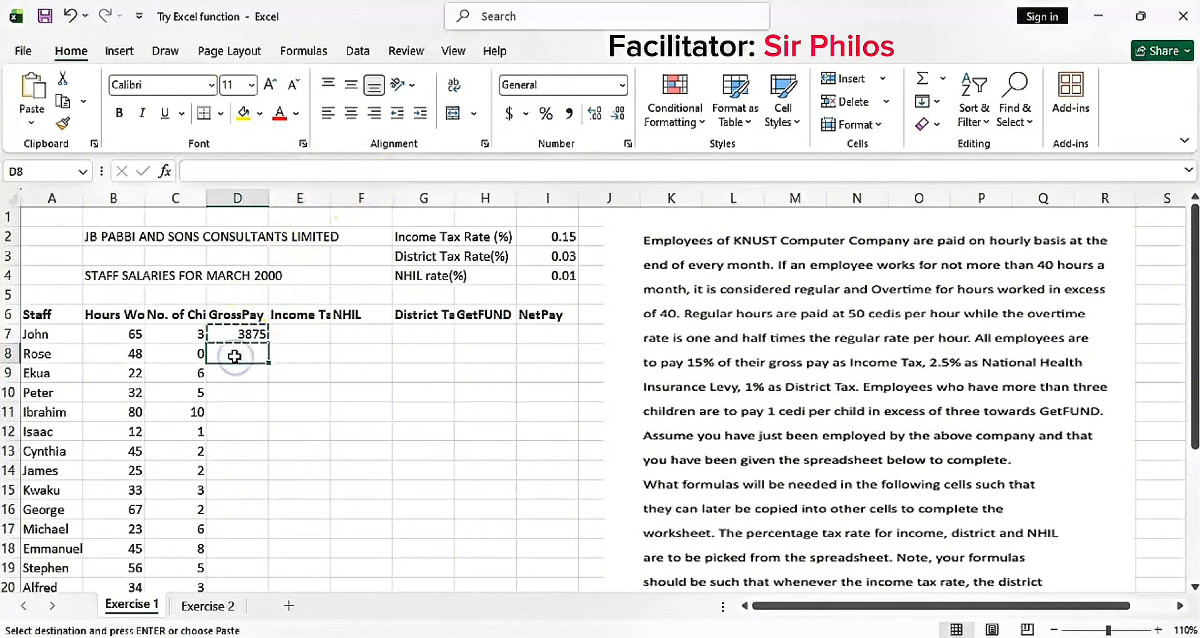
key("ctrl+v")
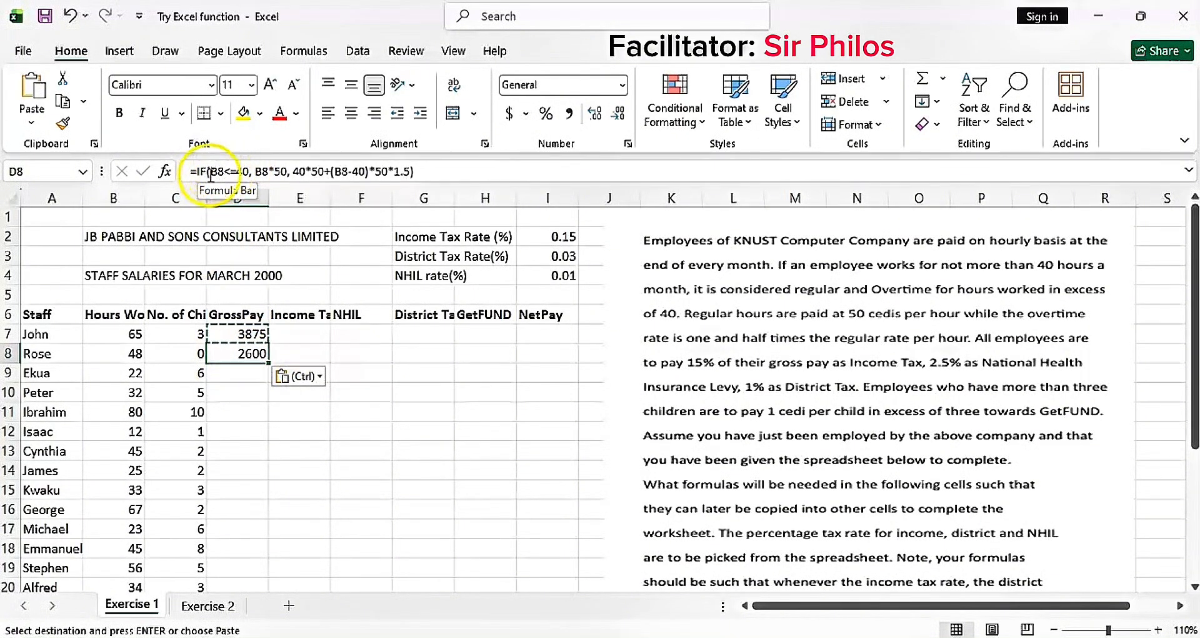
Compare the GrossPay formulas in D7 and D8 against the hours in B8, and undo the paste in D8
left_click(136, 353)
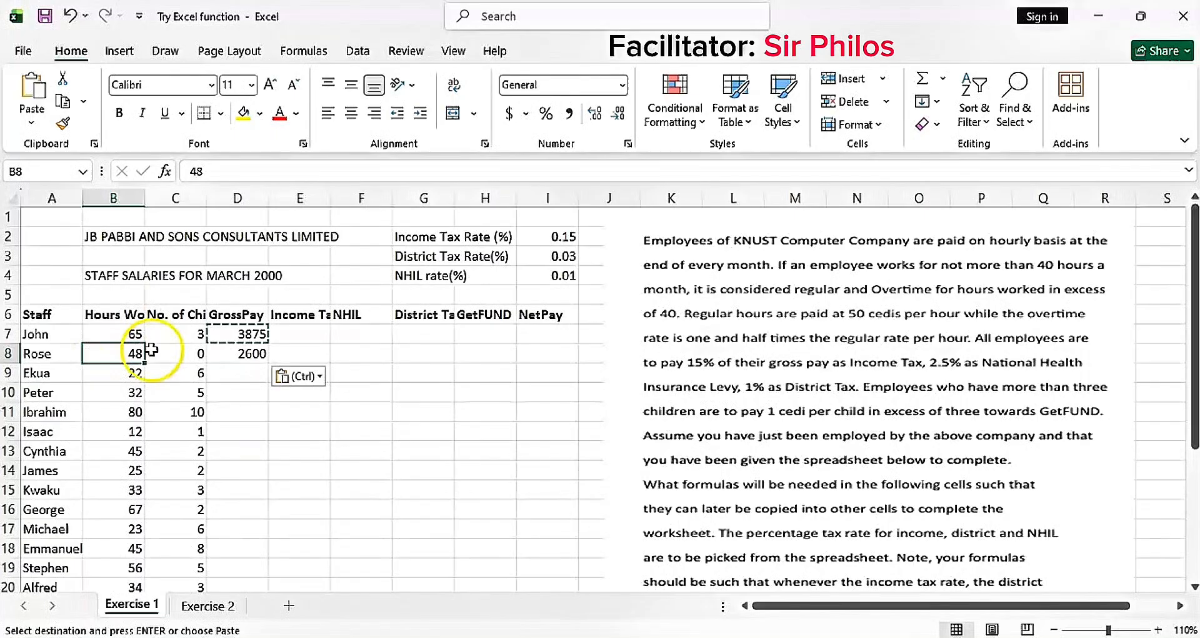
left_click(220, 352)
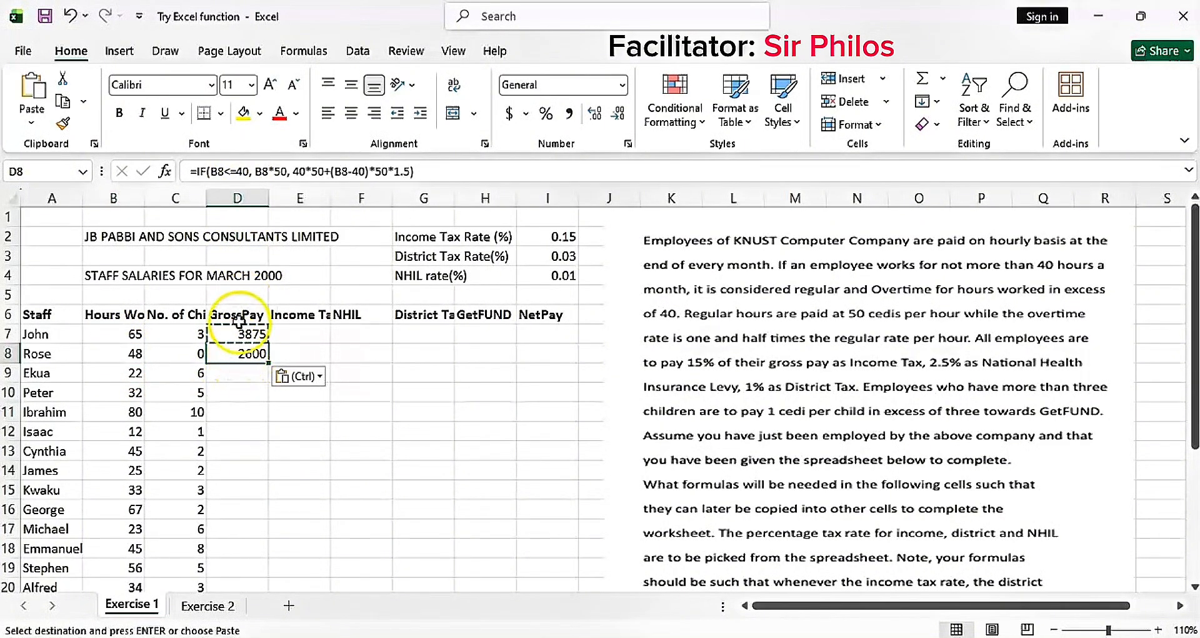
left_click(236, 336)
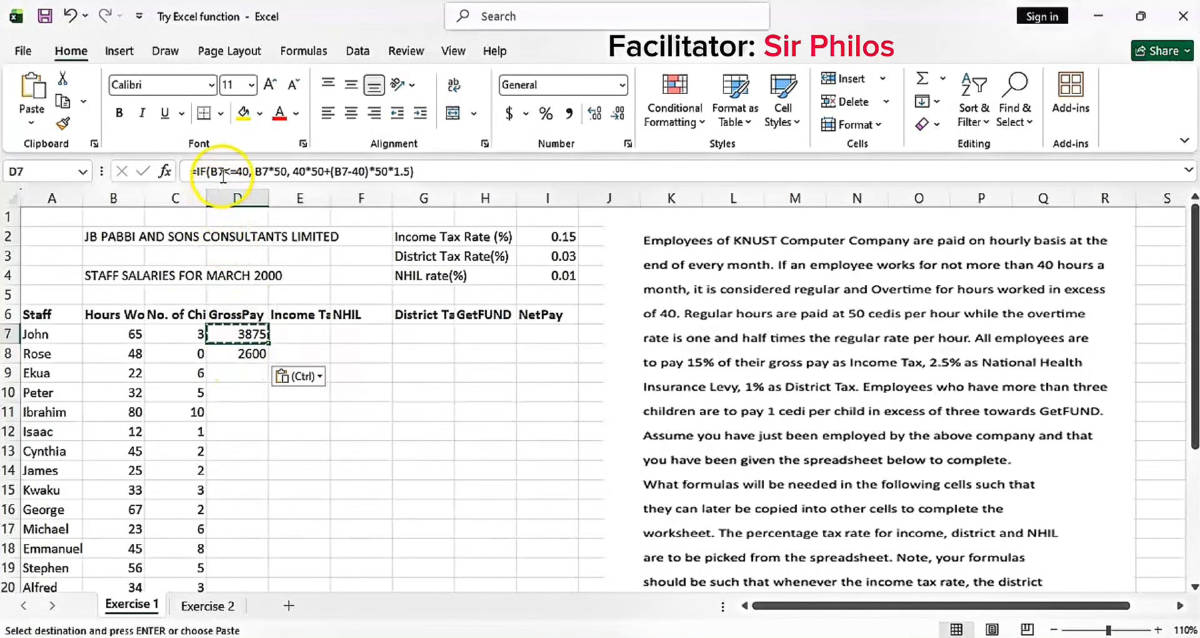
left_click(235, 353)
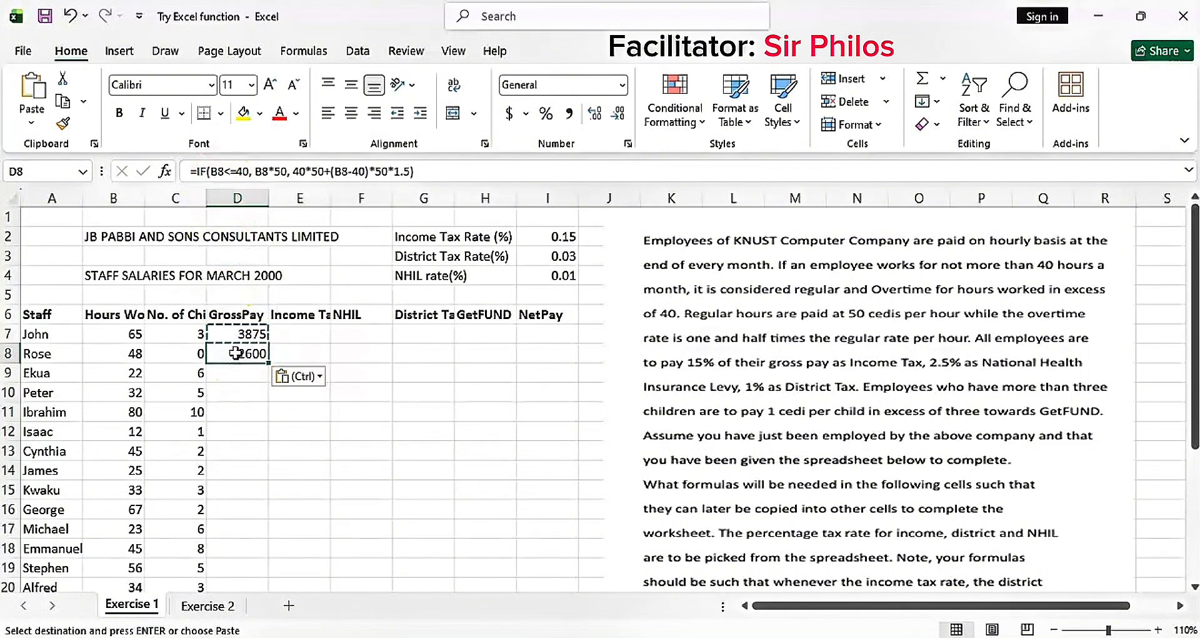
key("ctrl+z")
left_click(295, 355)
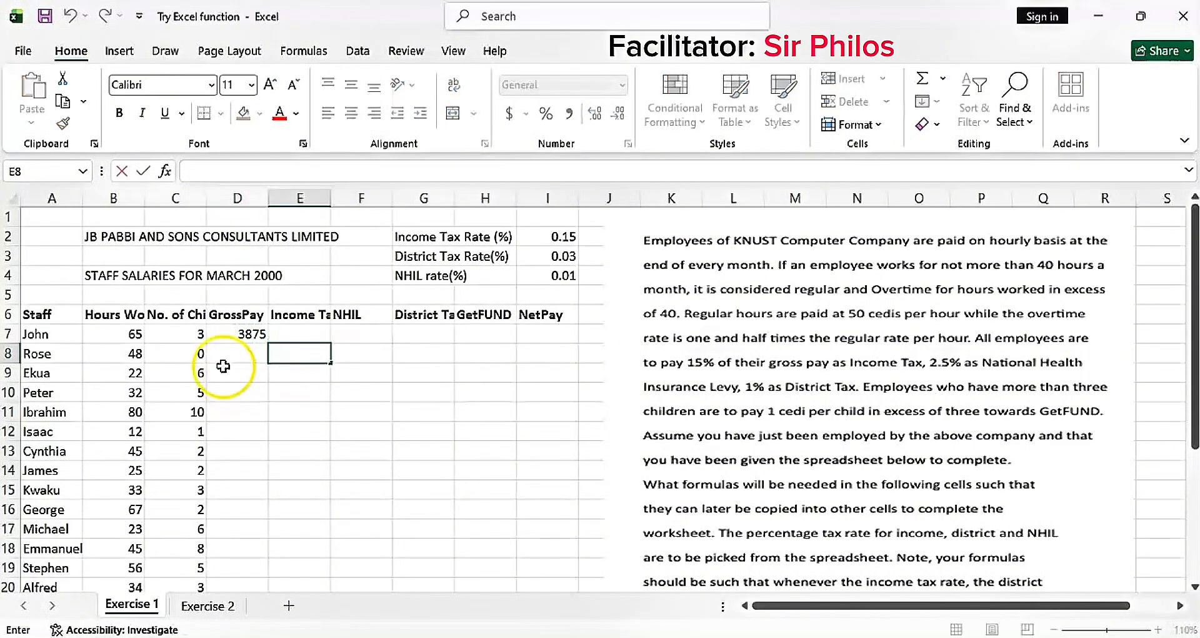
Try filling the GrossPay formula from D7 down to D21, look over the column, and undo the fill
left_click(240, 332)
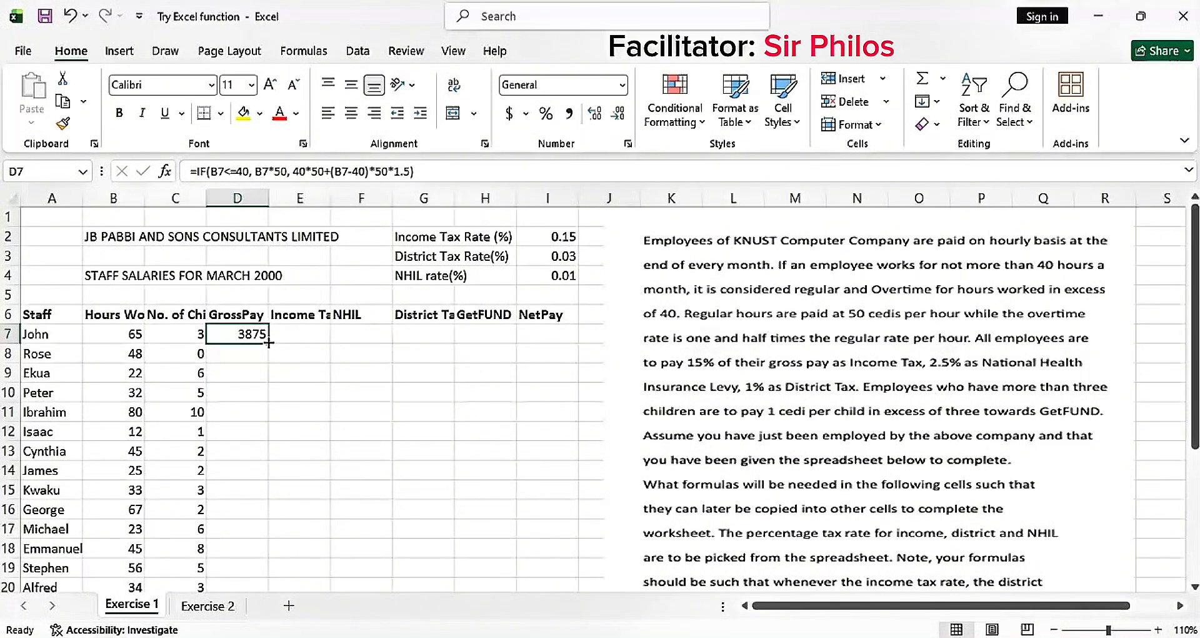
left_click_drag(269, 342, 267, 532)
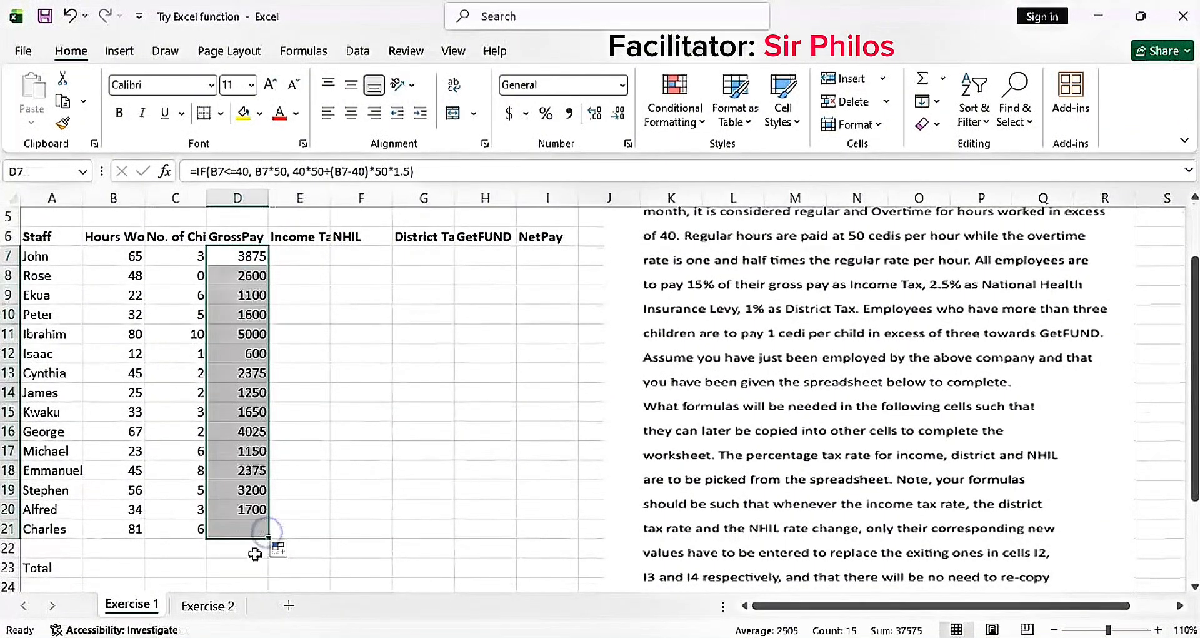
scroll(242, 455, "up", 2)
scroll(237, 394, "down", 2)
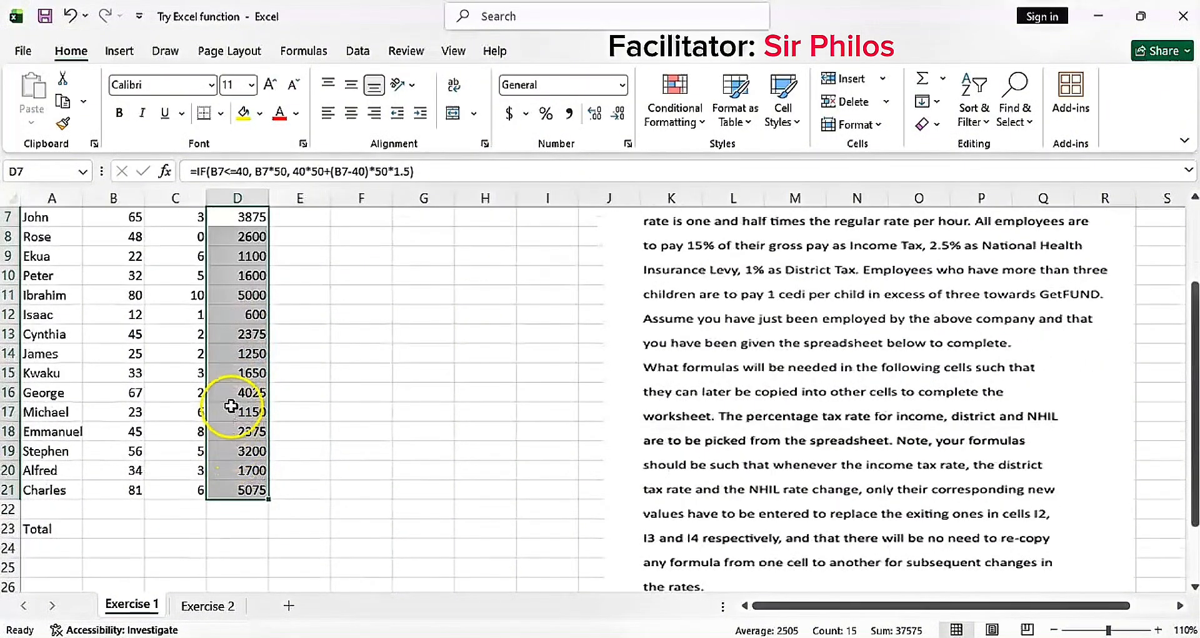
scroll(239, 438, "up", 2)
scroll(249, 423, "down", 2)
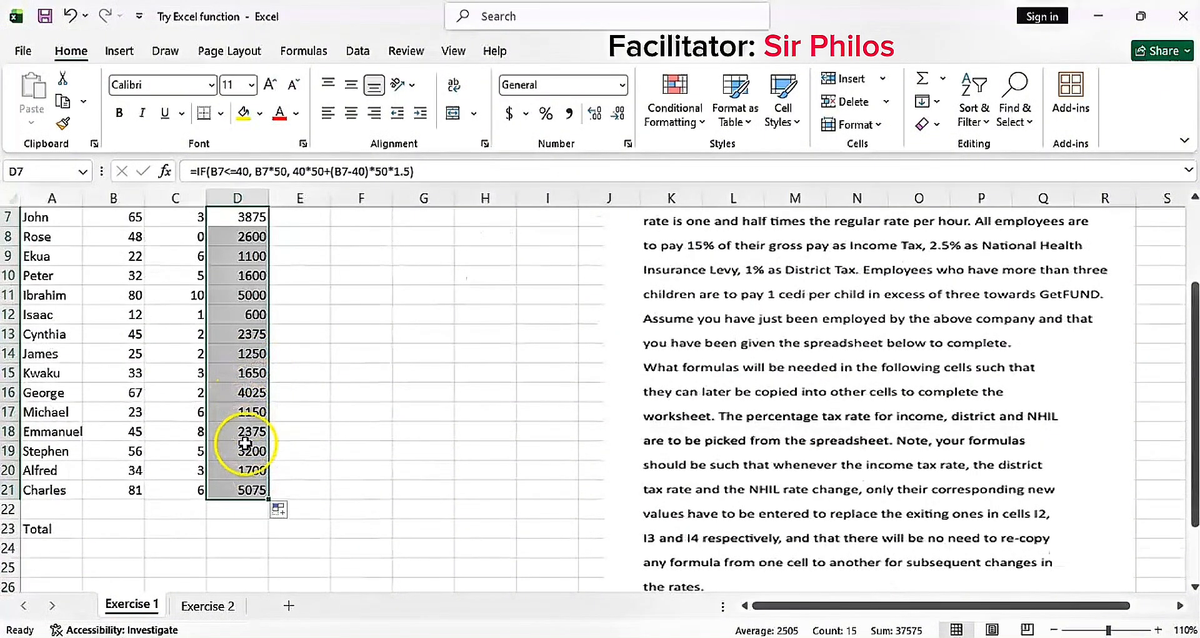
scroll(250, 476, "up", 2)
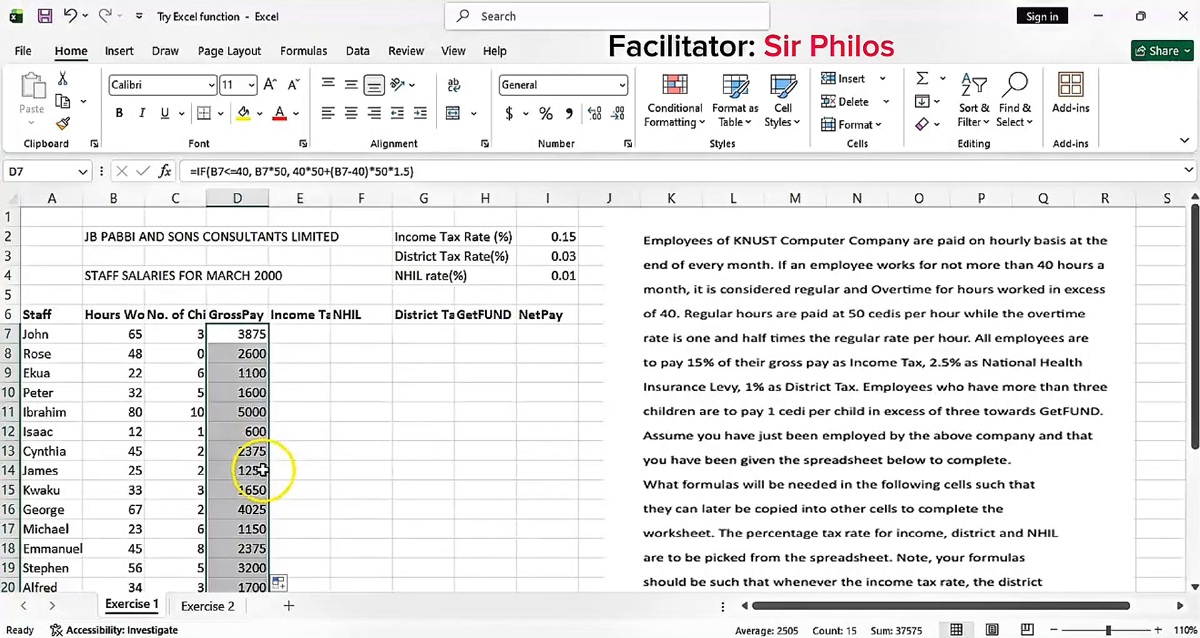
scroll(253, 450, "down", 3)
scroll(252, 441, "up", 3)
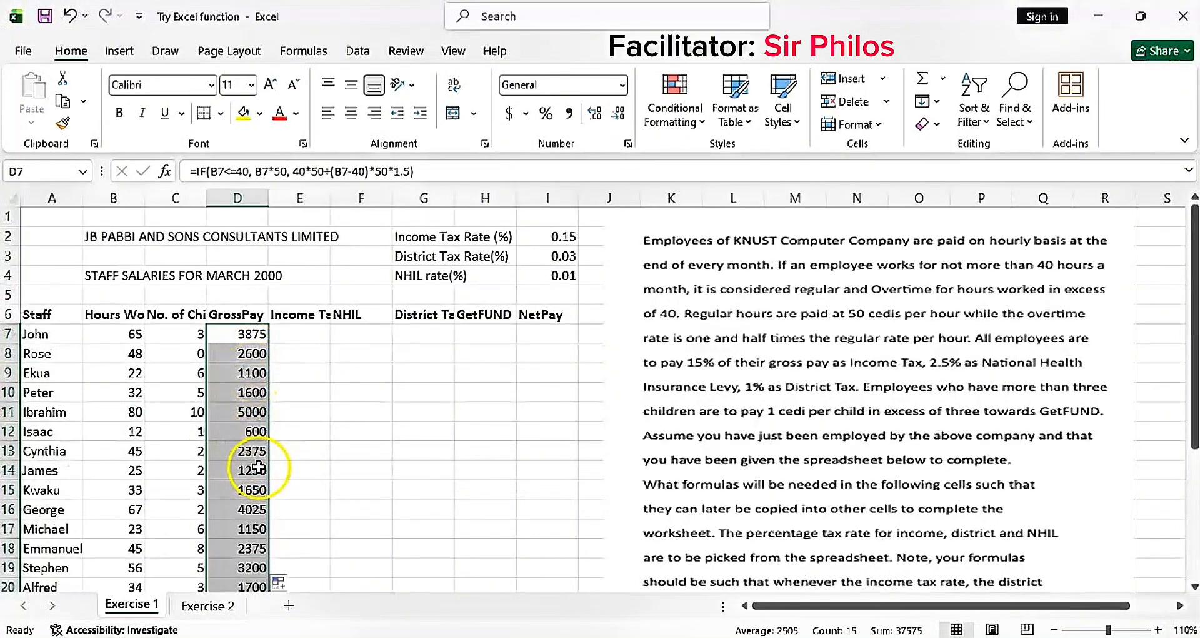
scroll(251, 393, "down", 3)
scroll(255, 410, "up", 3)
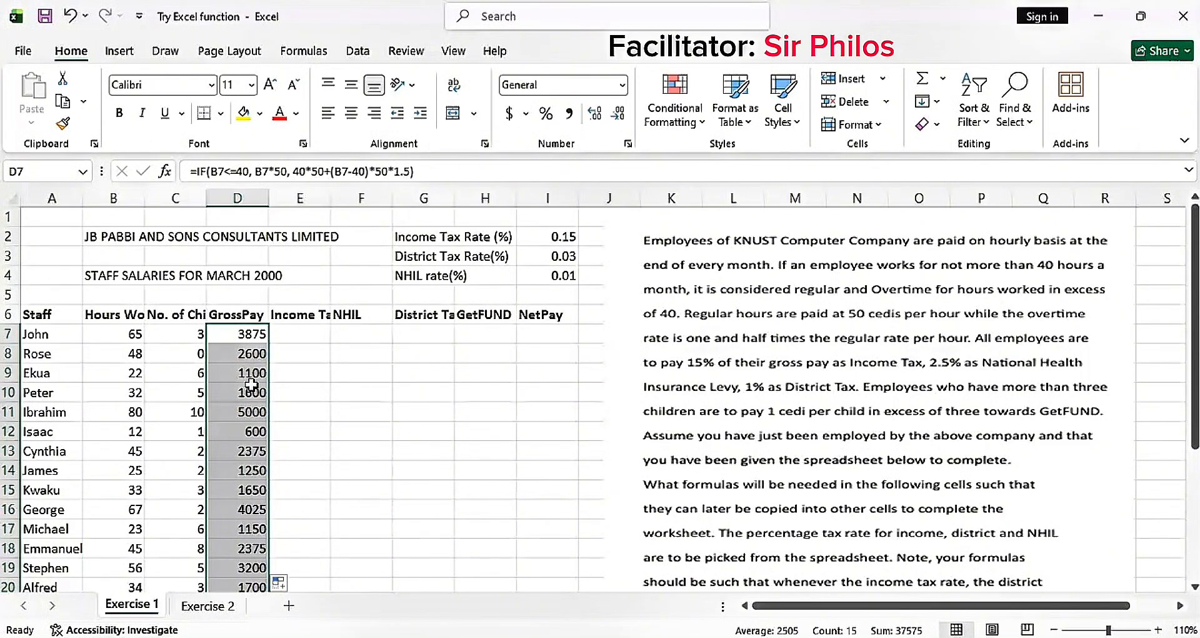
key("ctrl+z")
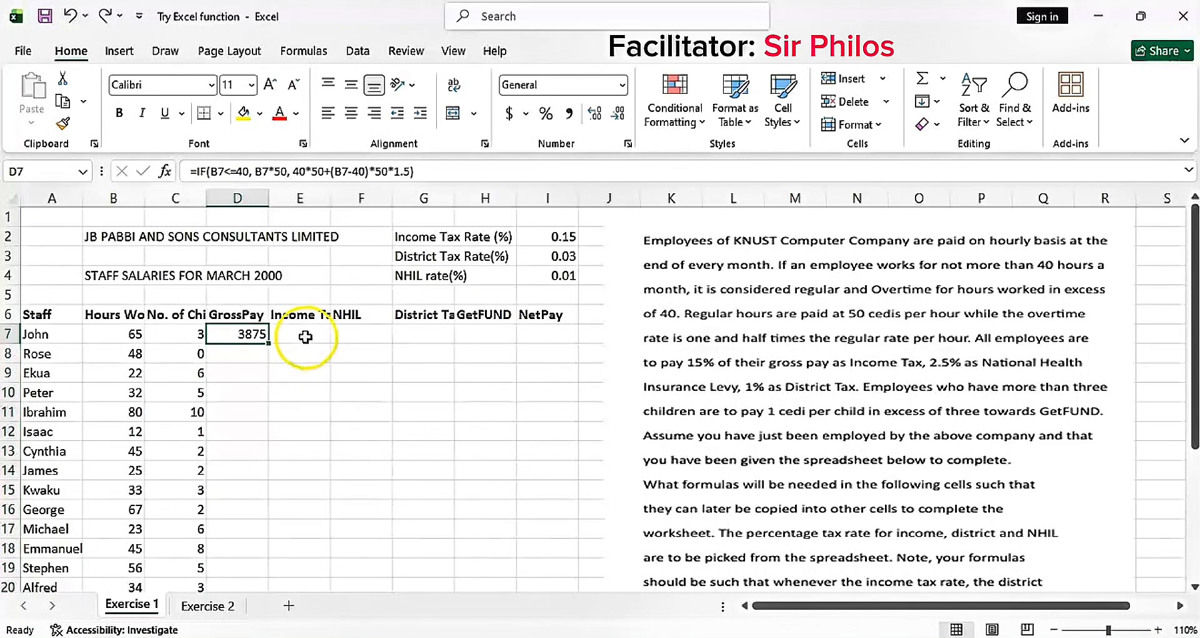
Auto-fill the GrossPay formula from D7 down to the last staff row, D21
double_click(270, 343)
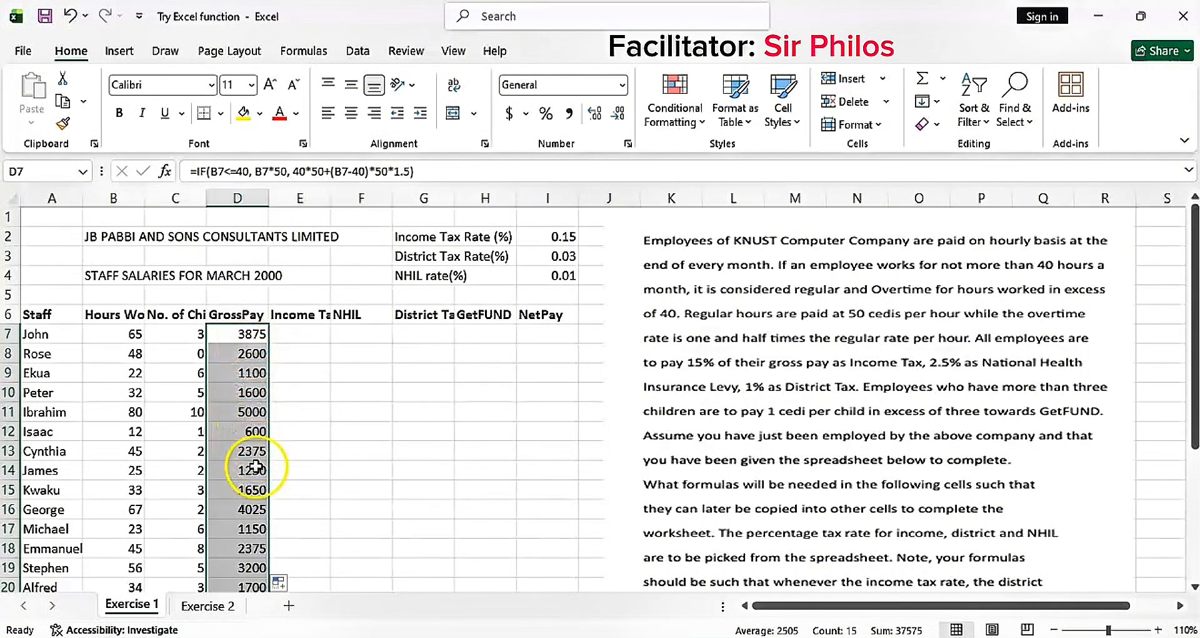
scroll(241, 399, "down", 3)
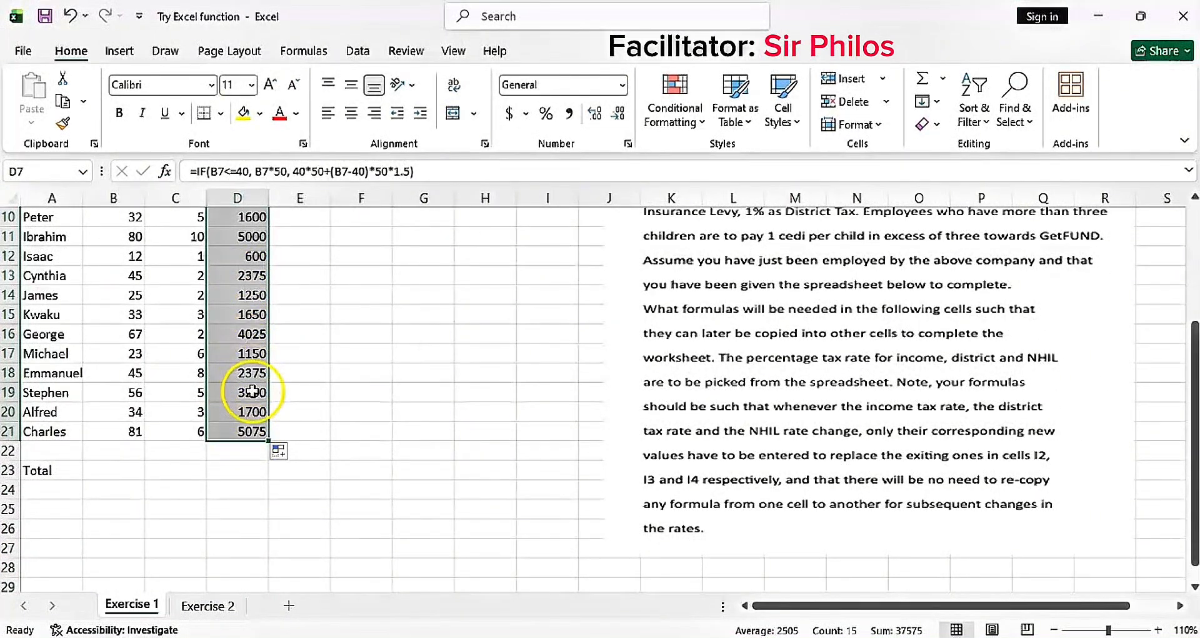
scroll(250, 388, "up", 3)
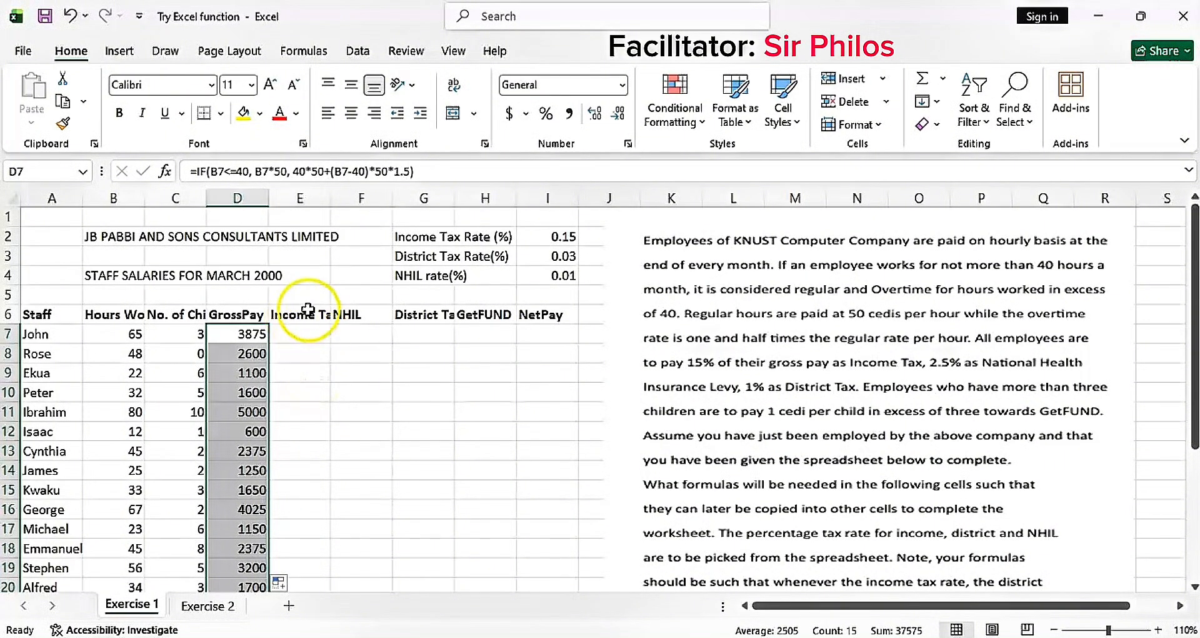
Enter the income tax formula =D7*I2 in E7, multiplying gross pay by the income tax rate
left_click(303, 333)
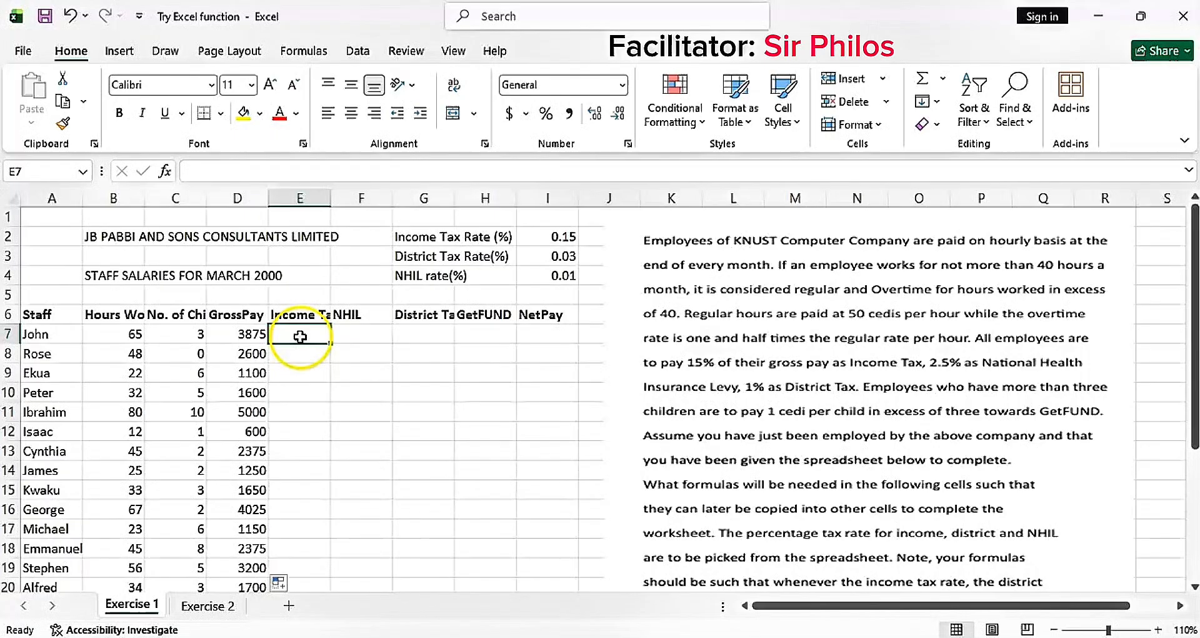
type("=")
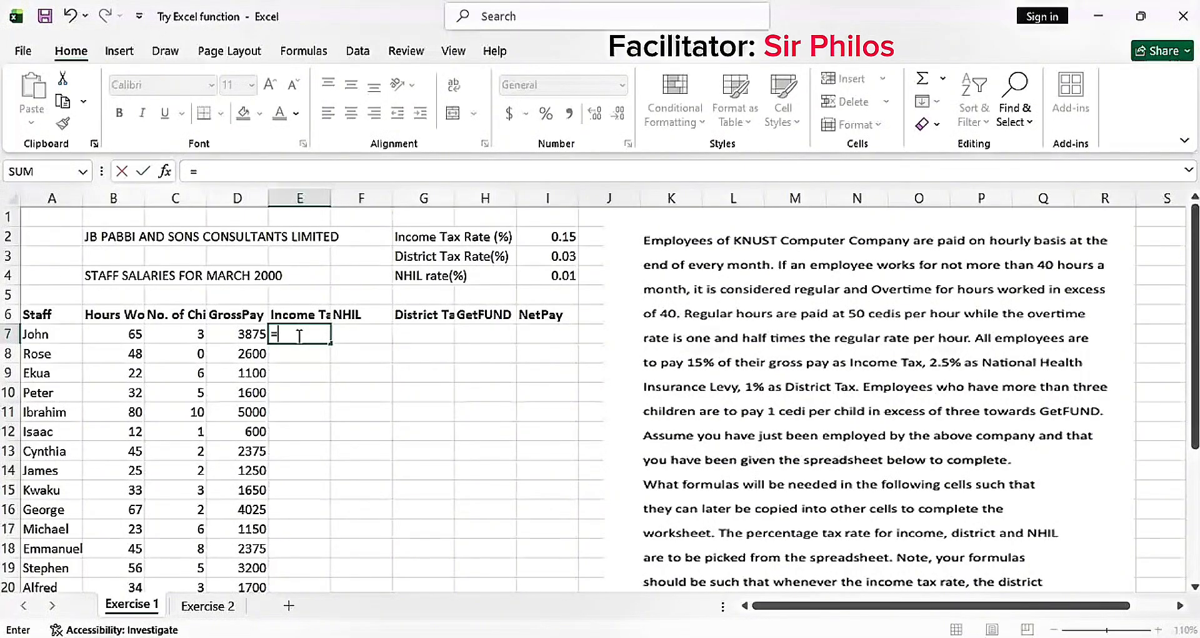
left_click(245, 332)
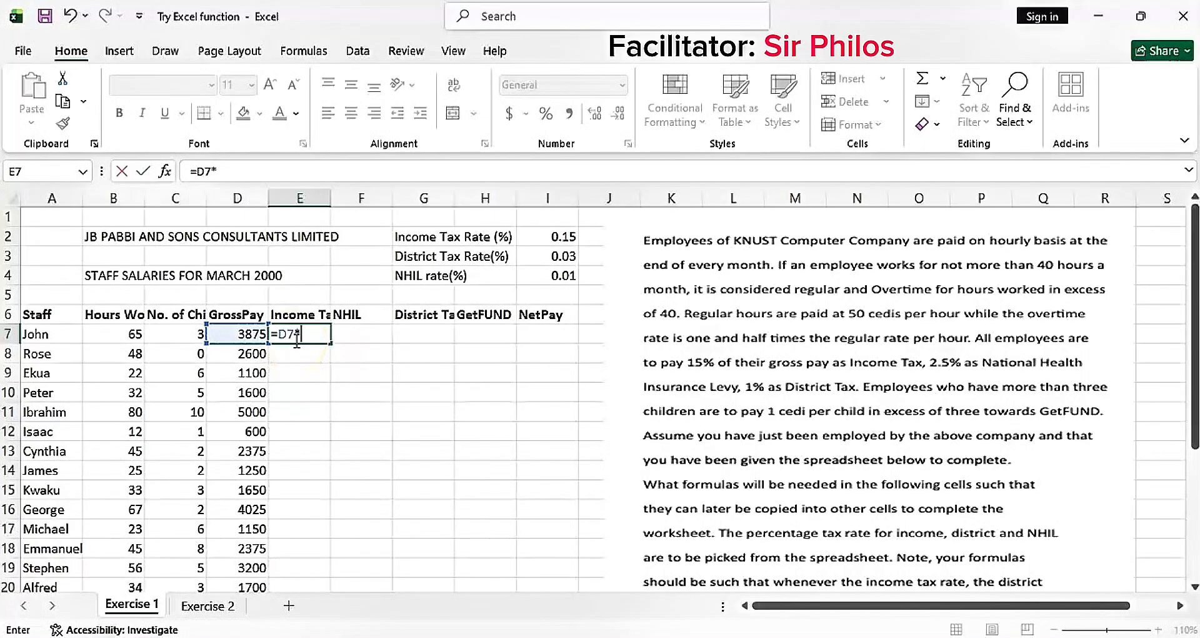
left_click(554, 238)
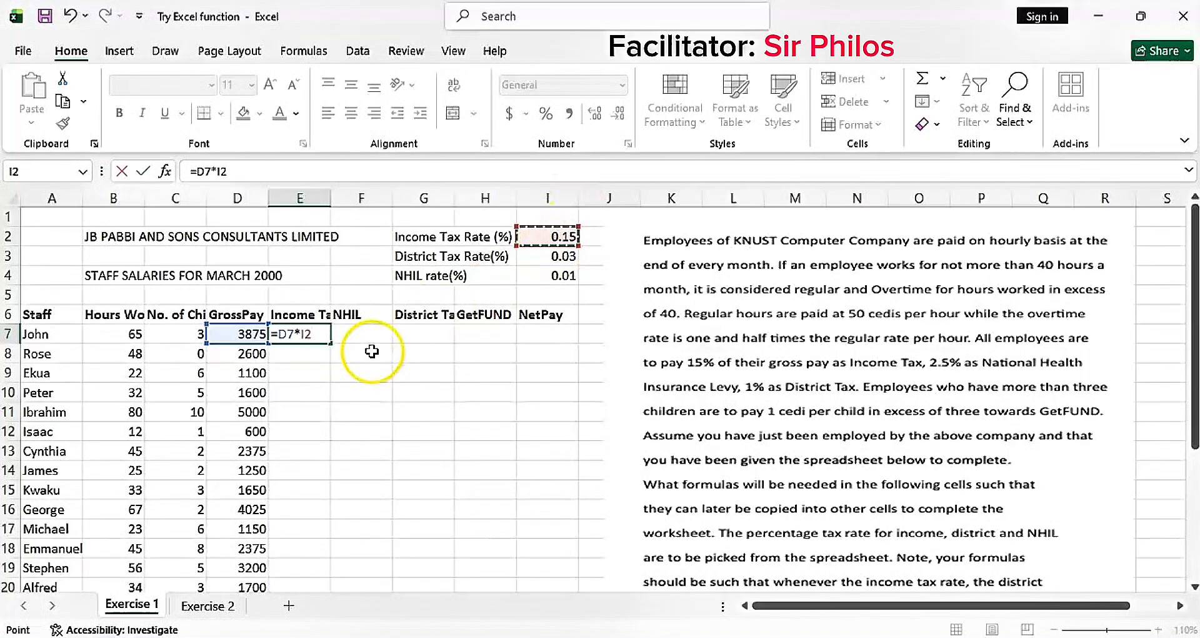
key("Return")
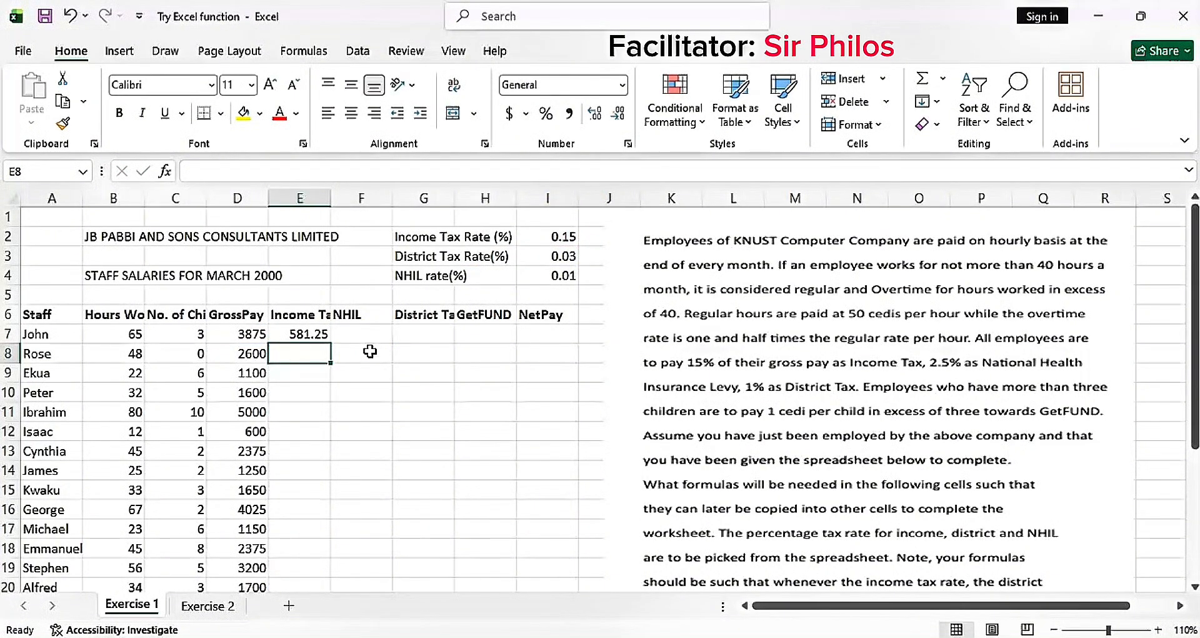
Auto-fill the income tax formula from E7 down to E21 and look over the filled column
left_click(310, 335)
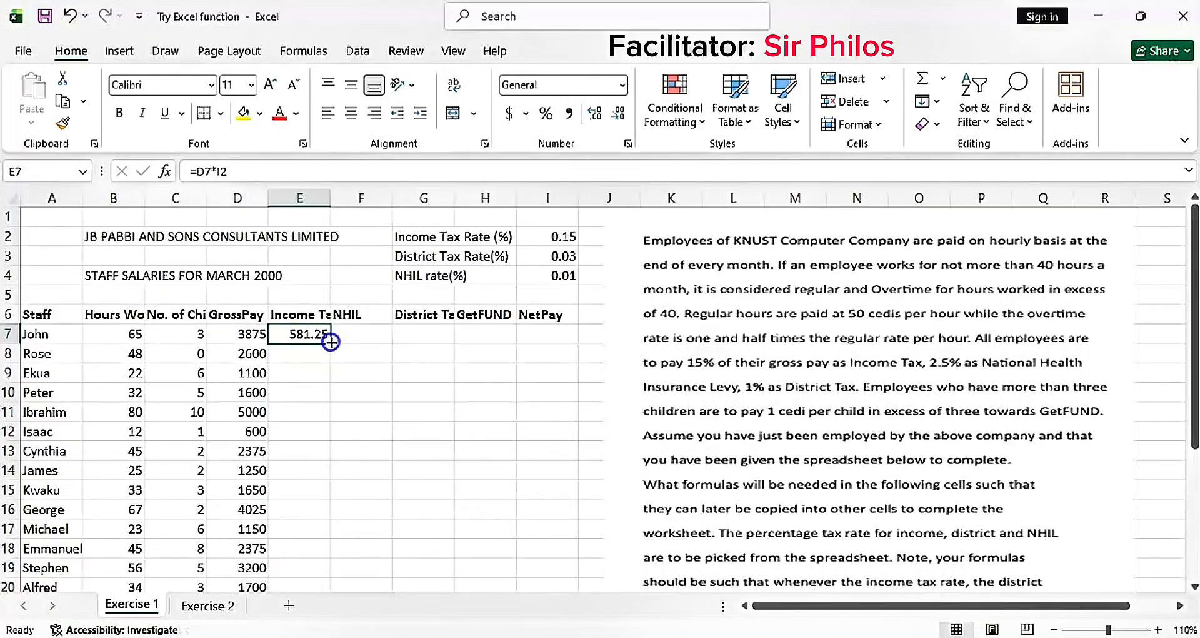
double_click(331, 341)
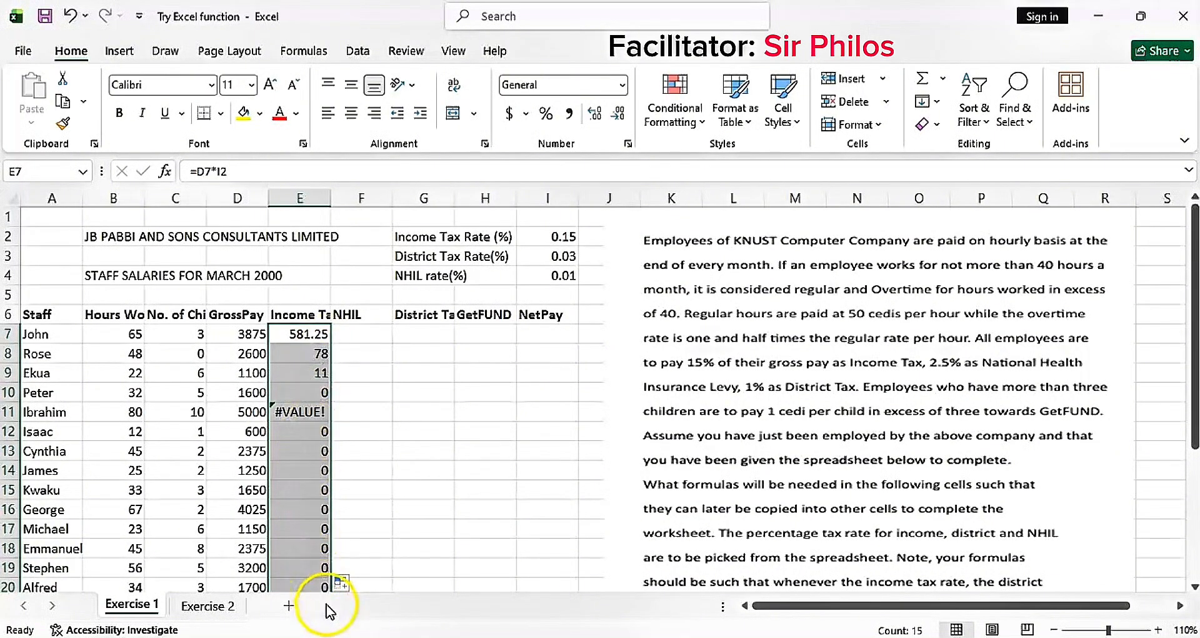
scroll(319, 354, "down", 4)
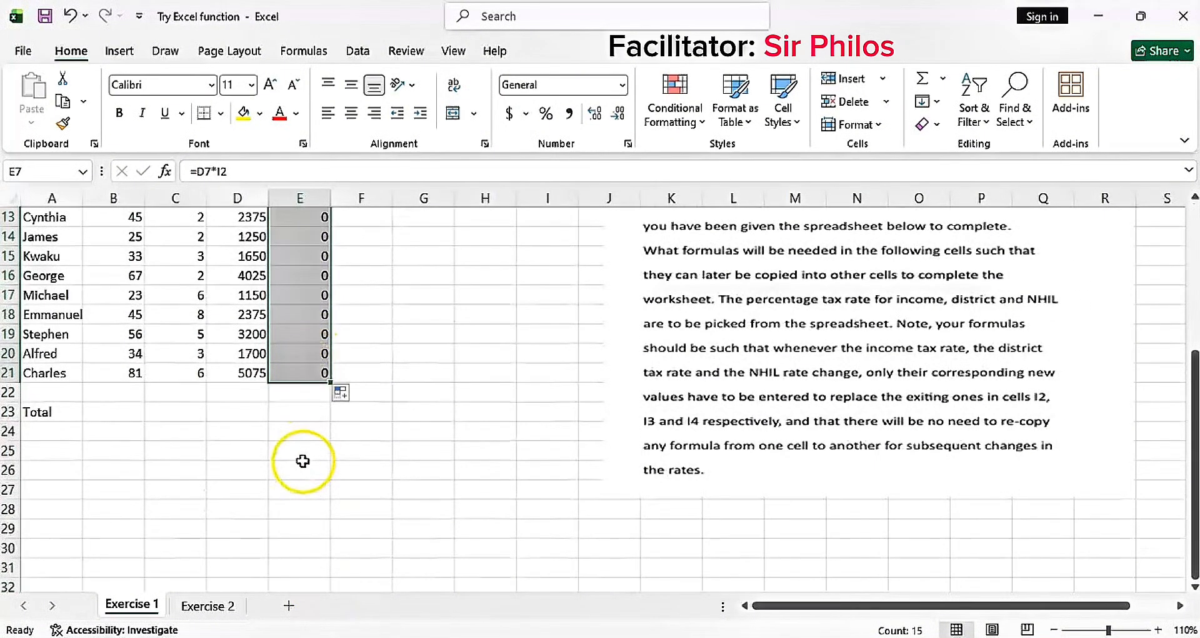
scroll(309, 431, "up", 3)
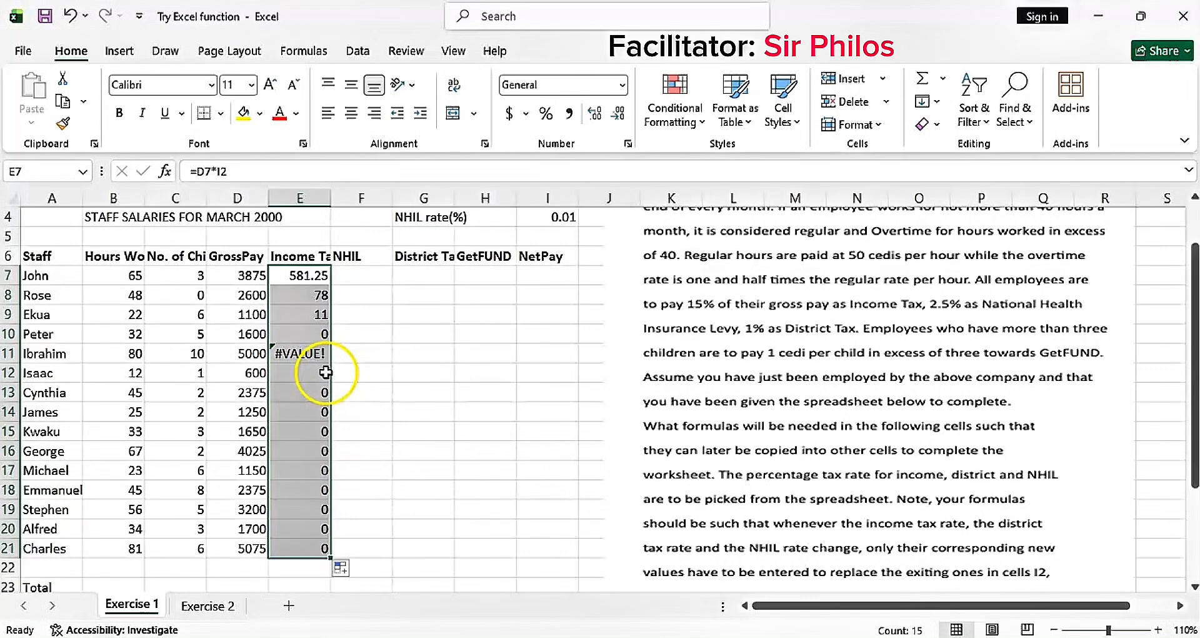
scroll(316, 400, "up", 1)
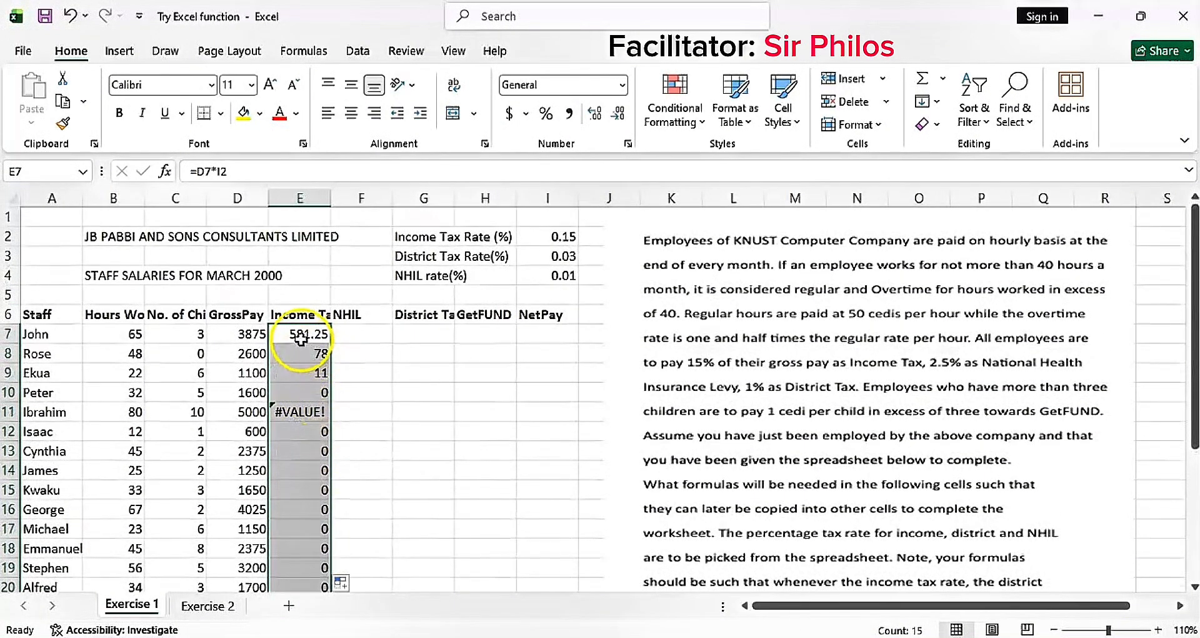
Examine the income tax formulas in E7 to E12 to check which gross pay and rate cells each one references
left_click(301, 336)
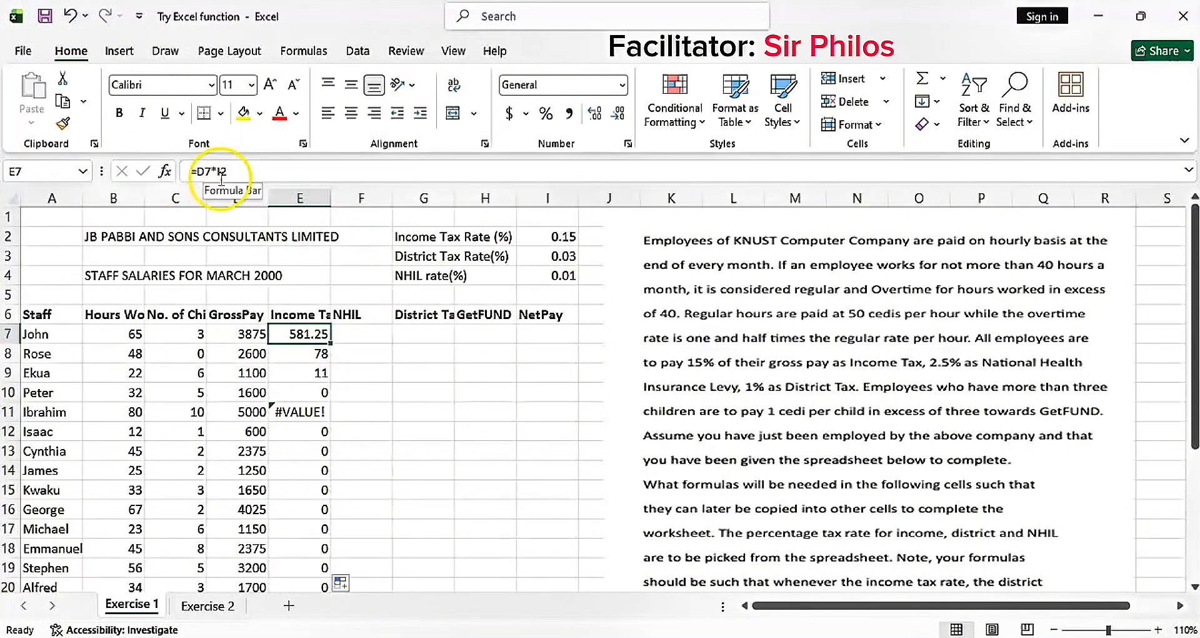
left_click(289, 355)
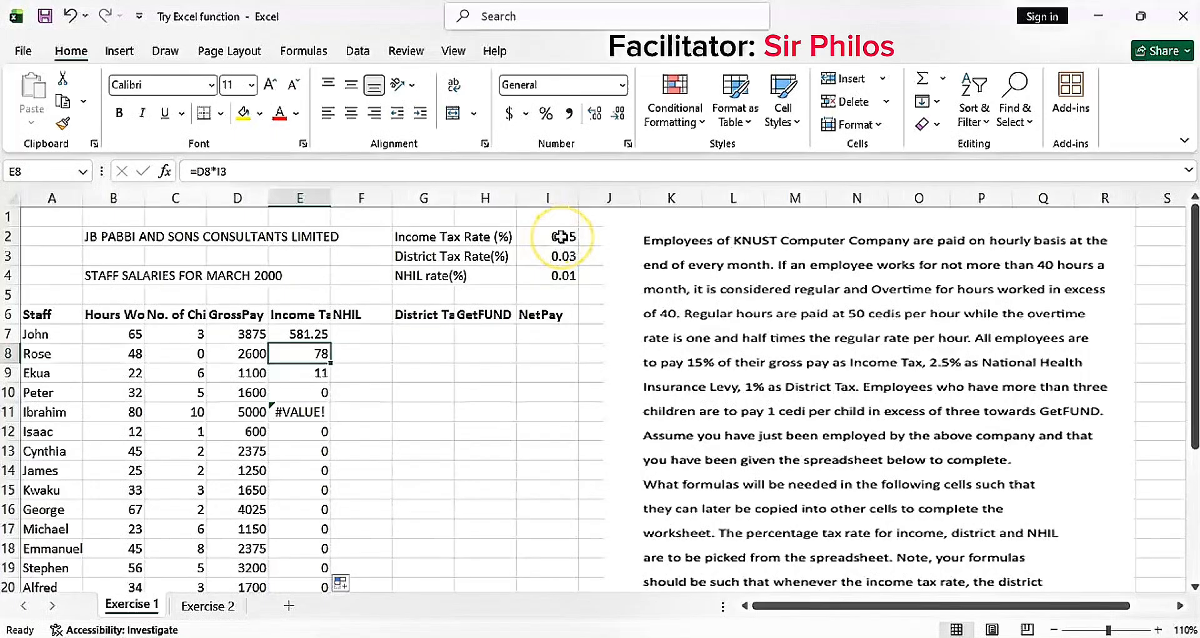
left_click(311, 373)
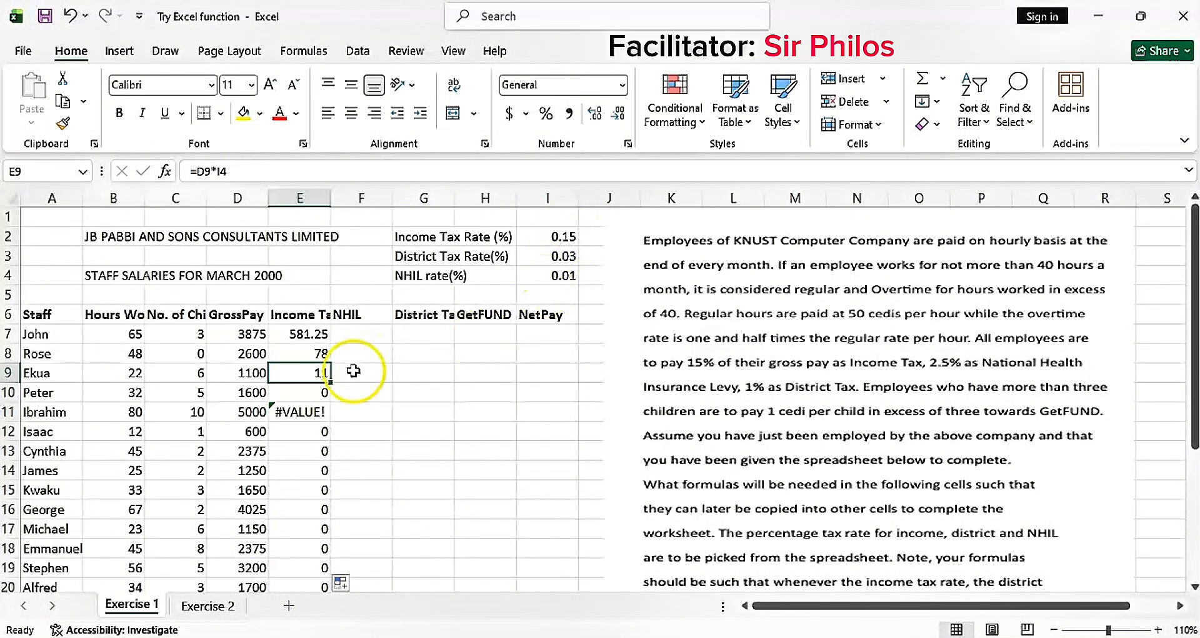
left_click(317, 390)
left_click(316, 413)
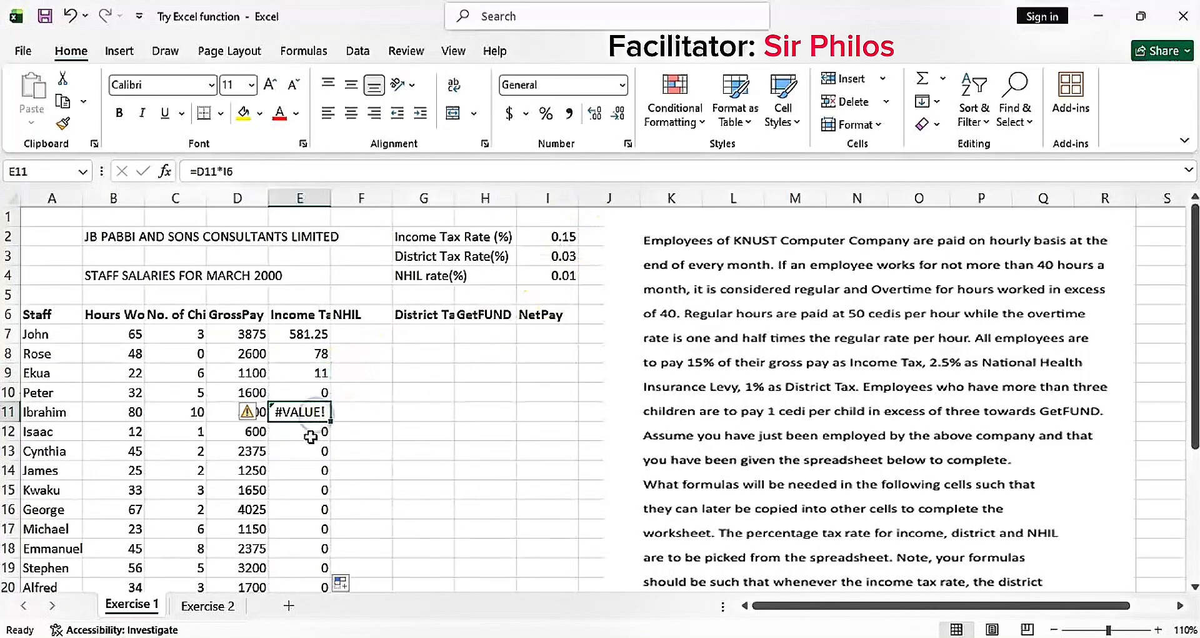
left_click(311, 437)
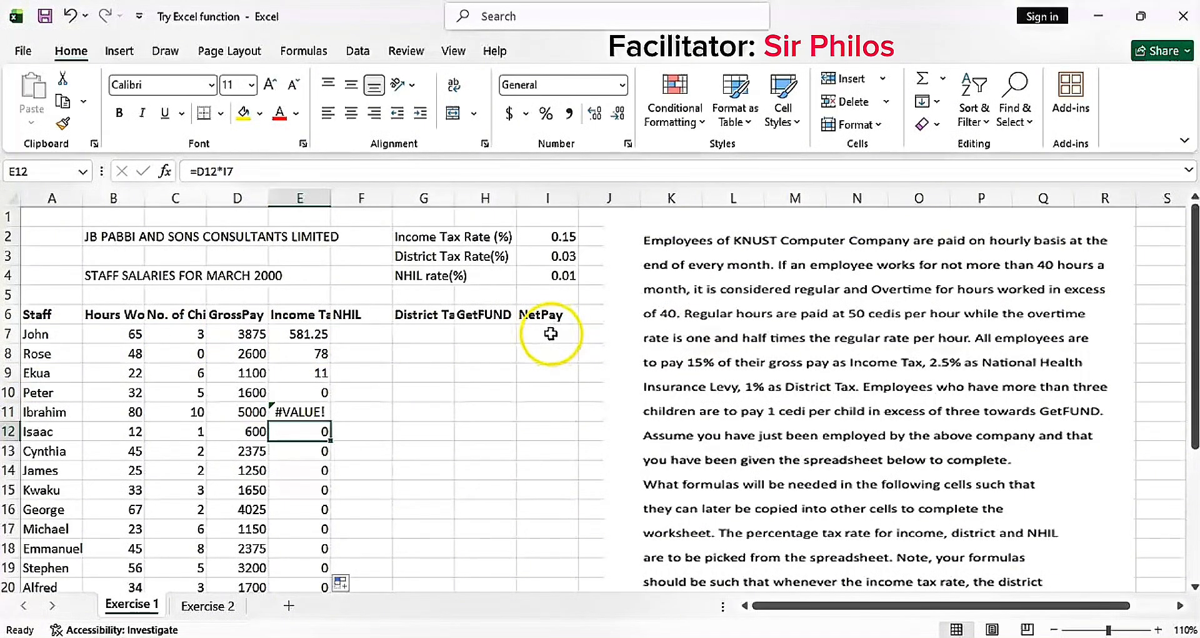
left_click(313, 410)
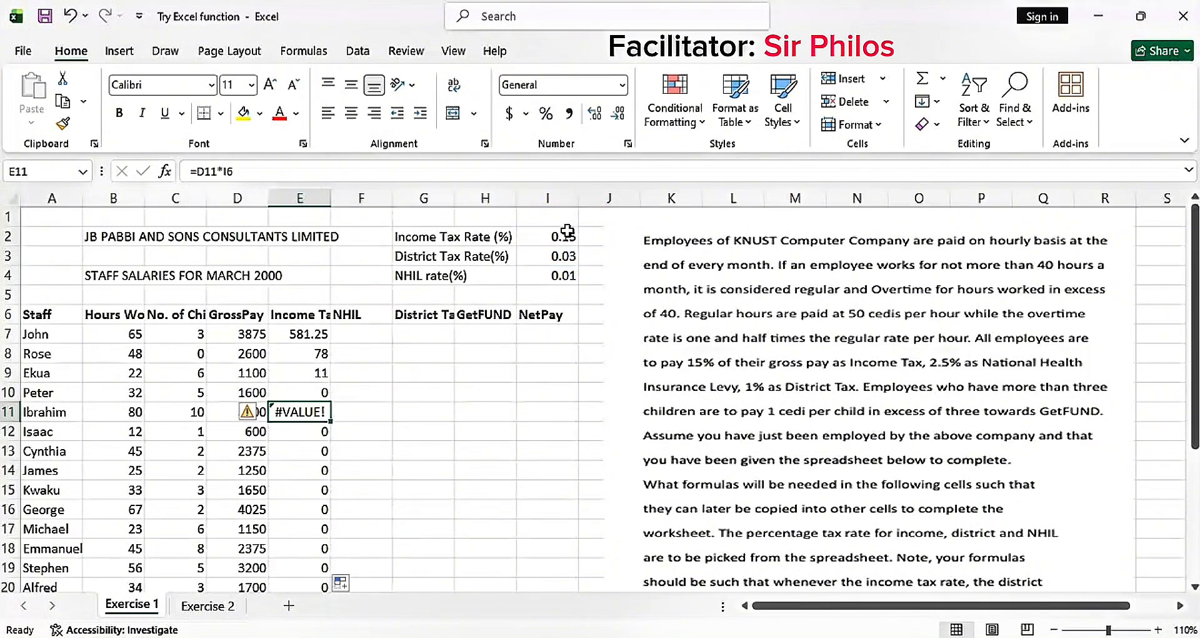
Undo the income tax fill and change the formula in E7 to =D7*$I$2 with an absolute reference to the rate
key("ctrl+z")
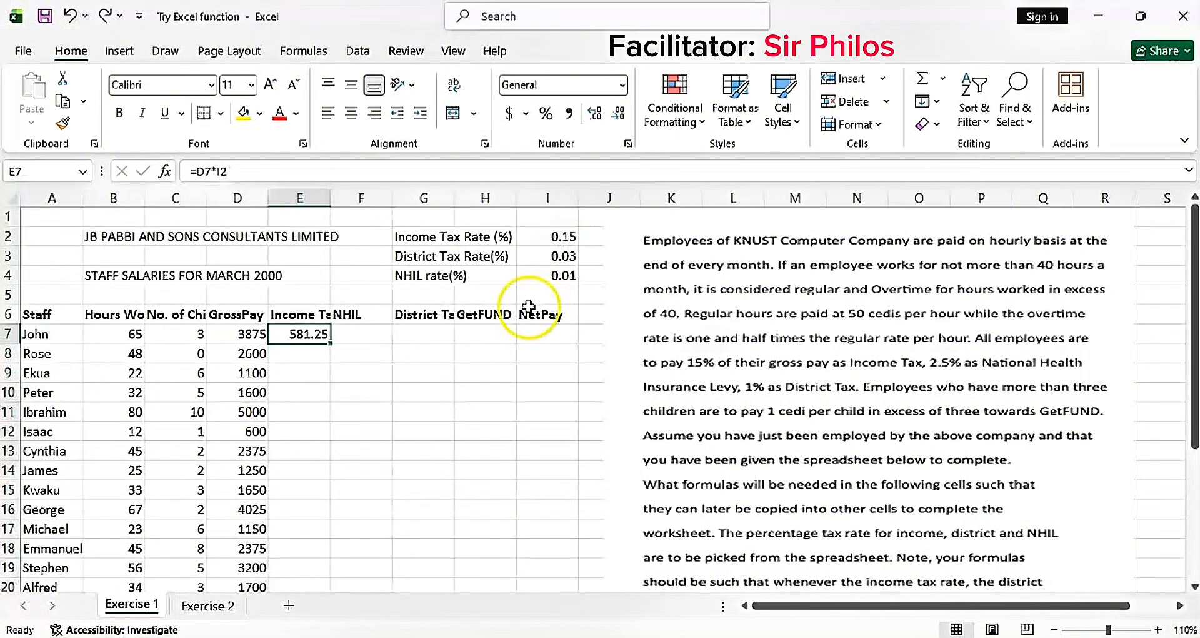
double_click(307, 334)
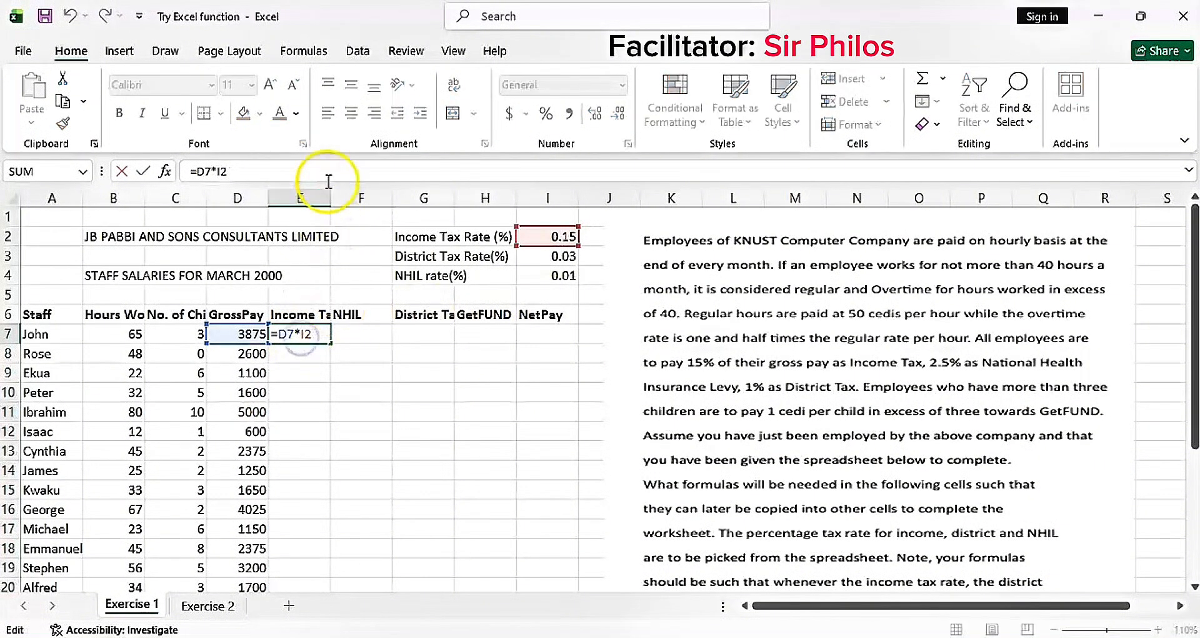
left_click(323, 334)
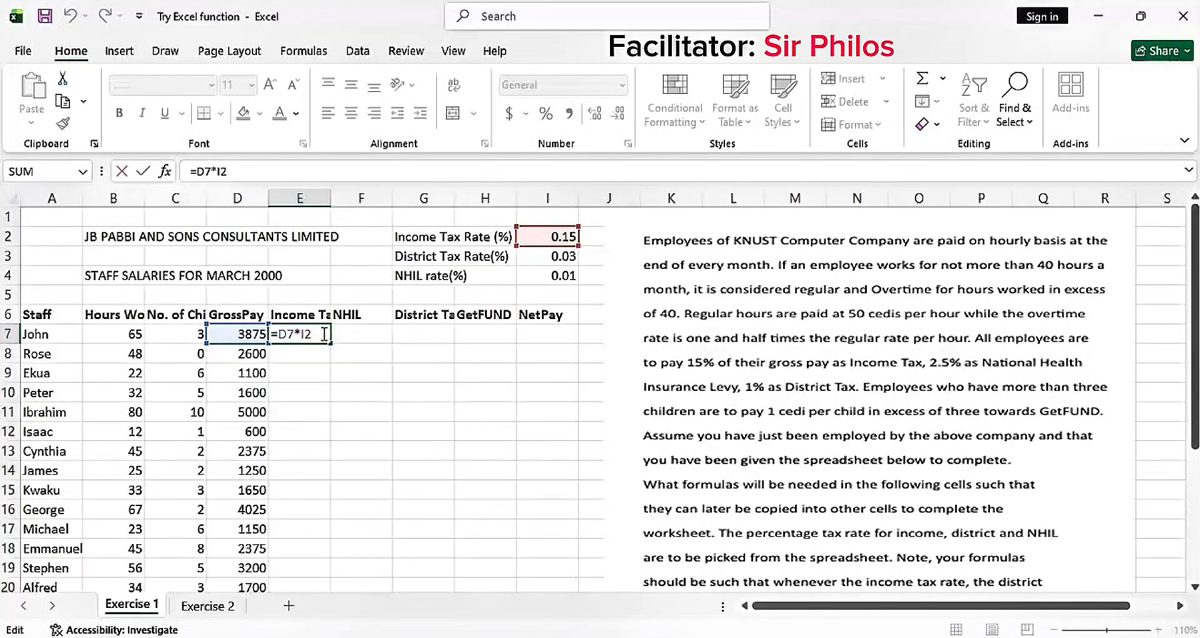
key("BackSpace")
key("BackSpace")
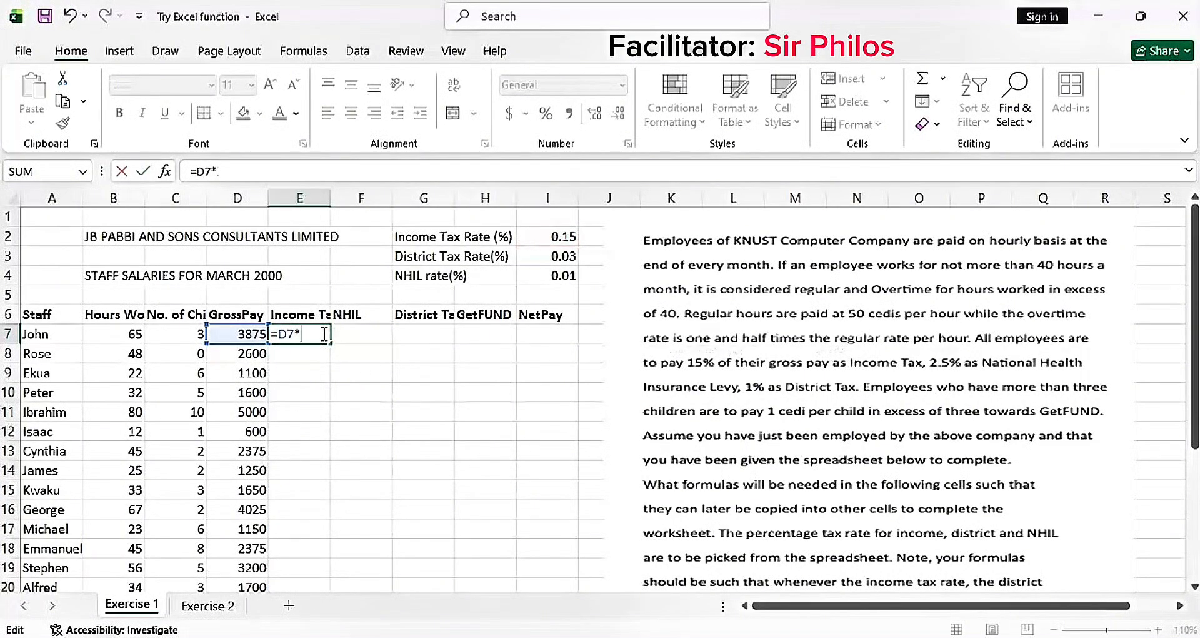
left_click(553, 237)
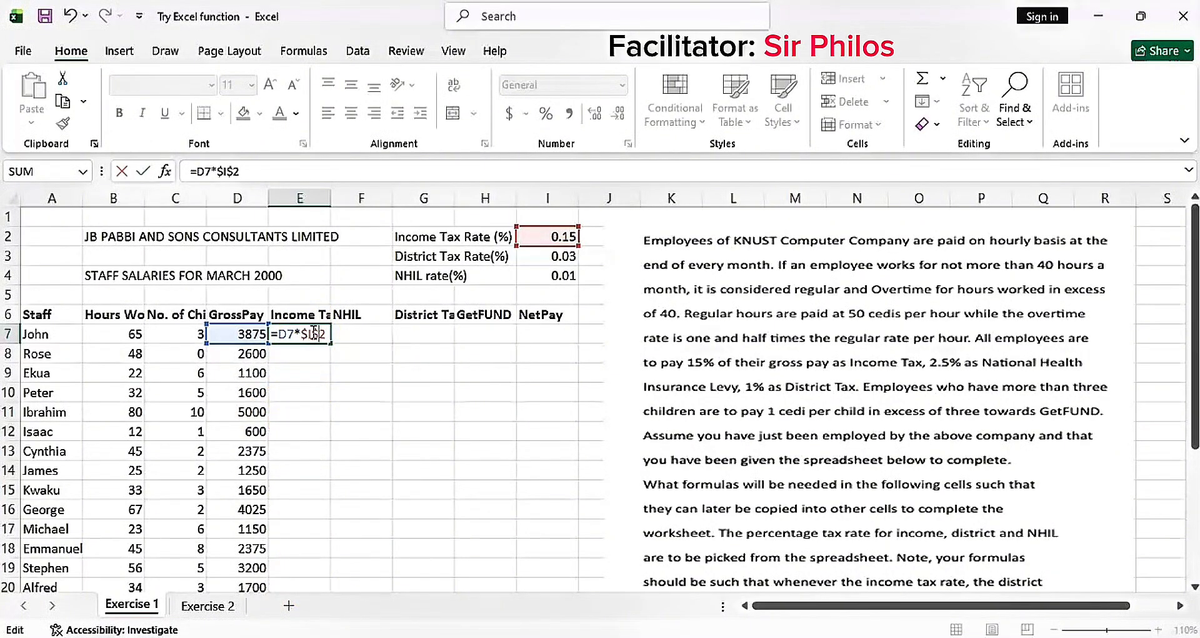
key("Return")
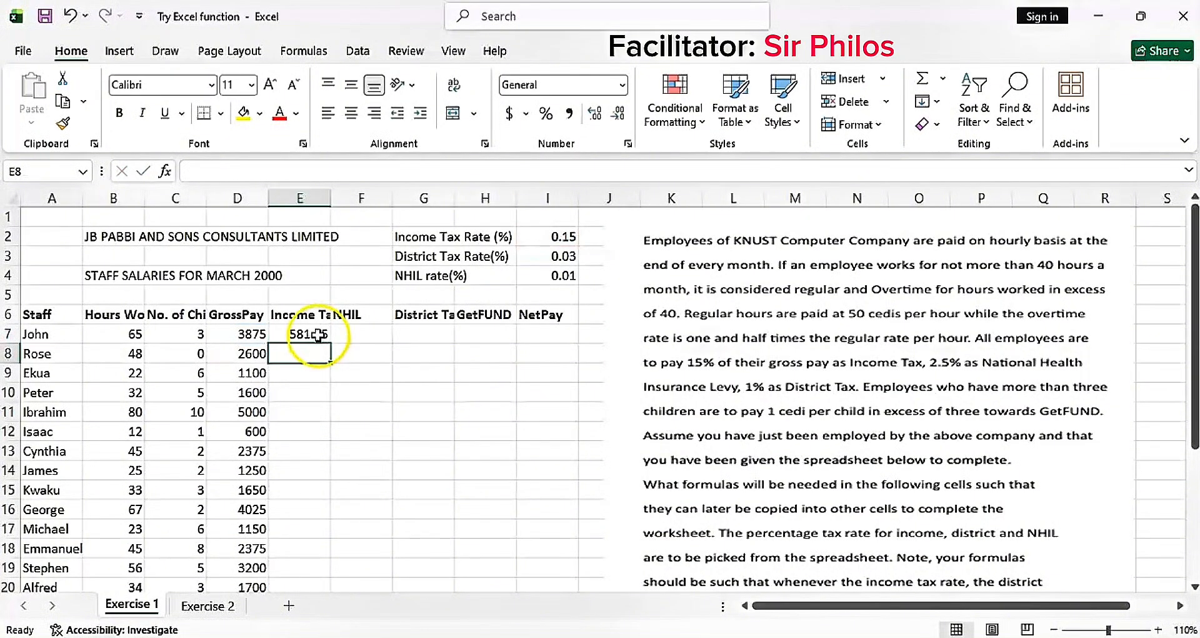
Auto-fill the income tax formula with the absolute rate reference from E7 down to E21
left_click(319, 335)
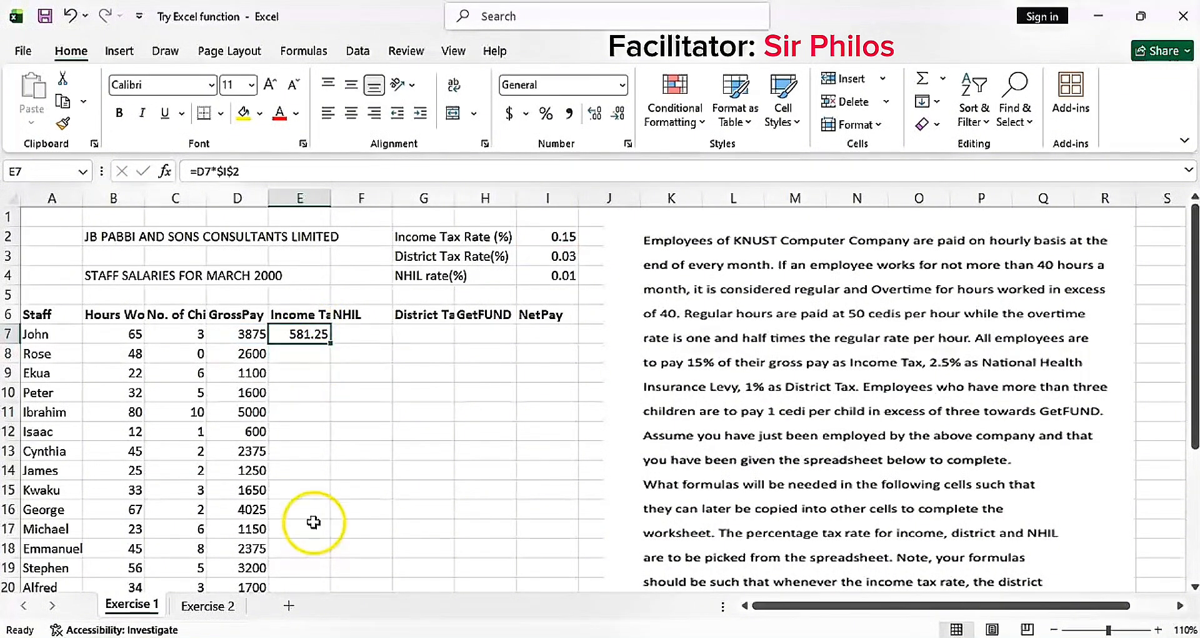
double_click(331, 343)
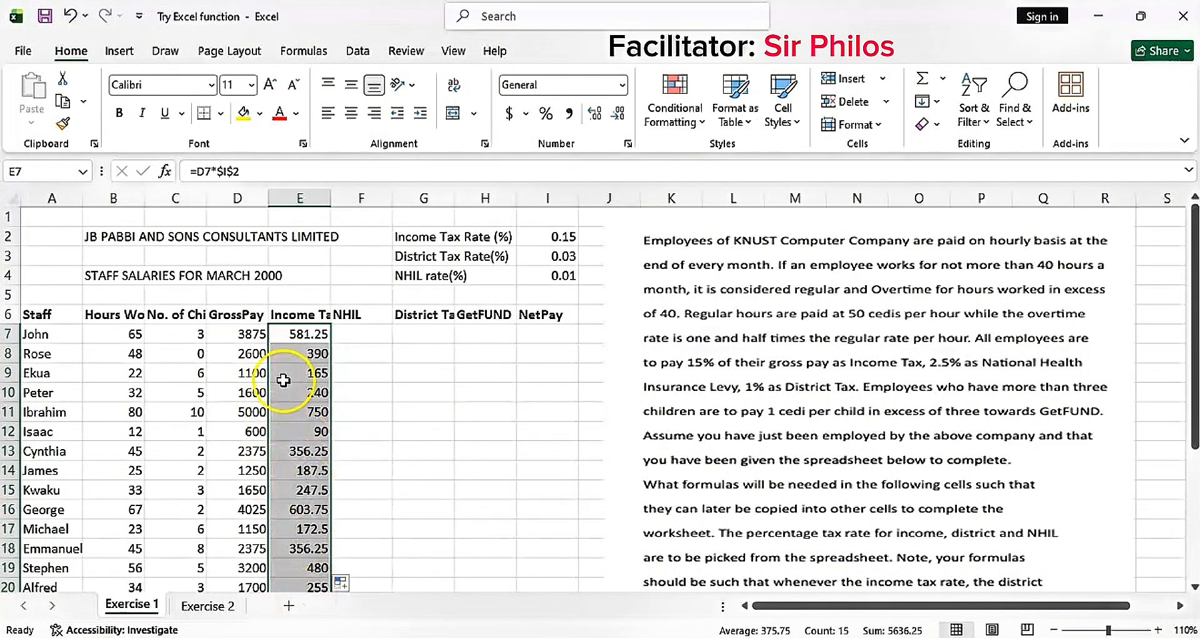
Examine the filled income tax formulas from E7 to E17 against rate cell I2, checking which gross pay and rate cells each references
left_click(309, 332)
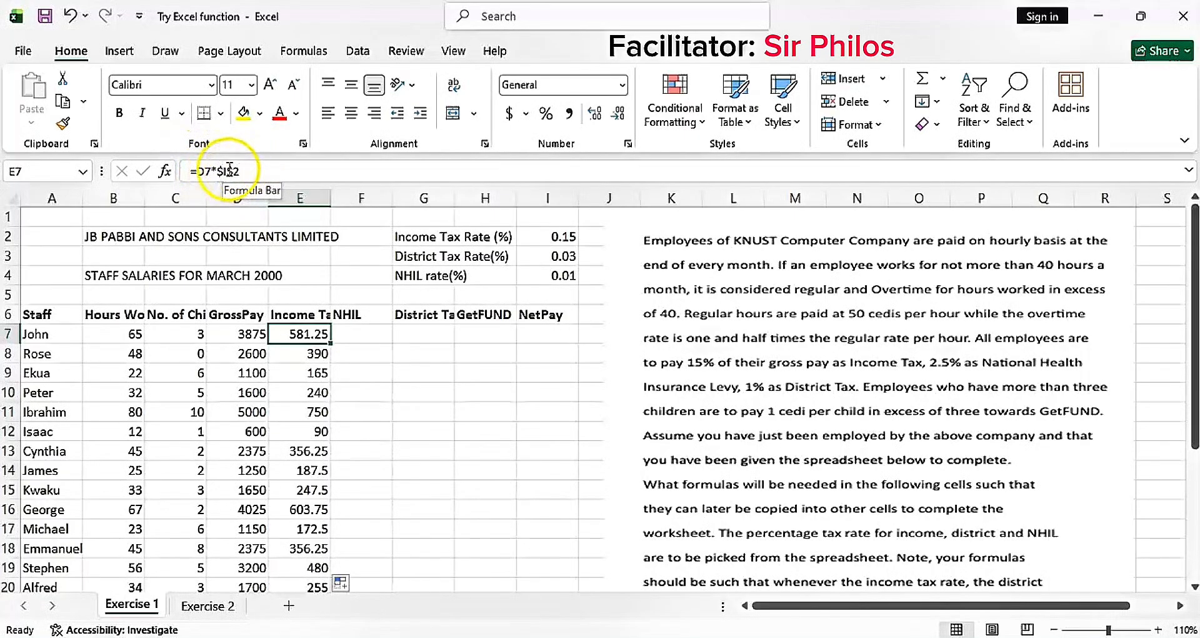
left_click(307, 354)
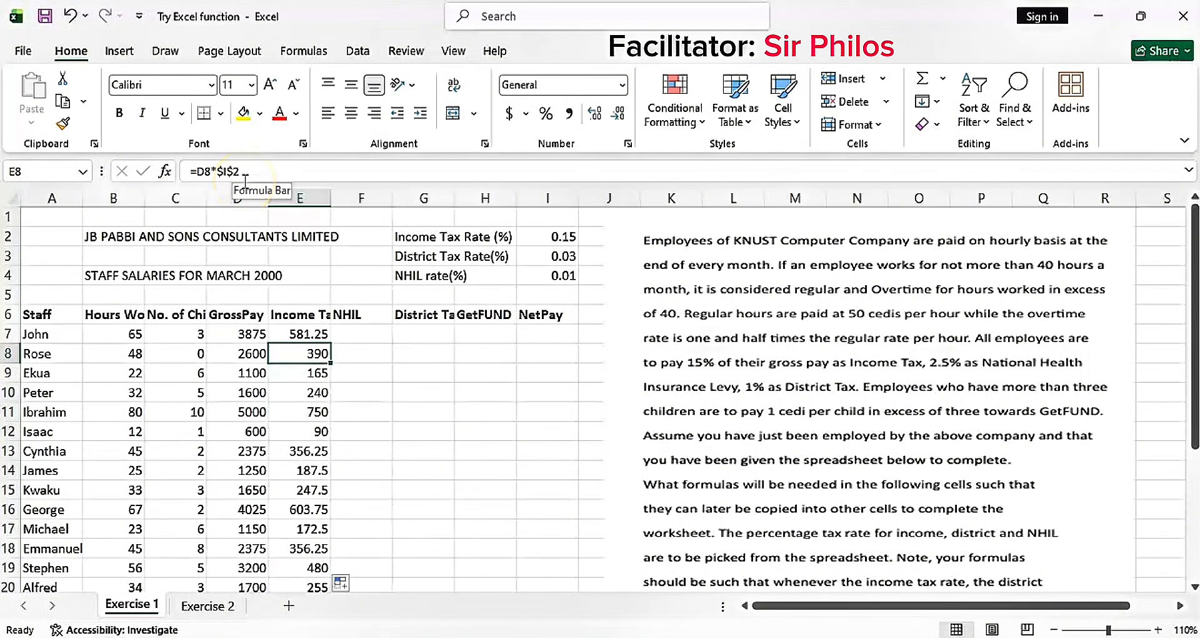
left_click(557, 236)
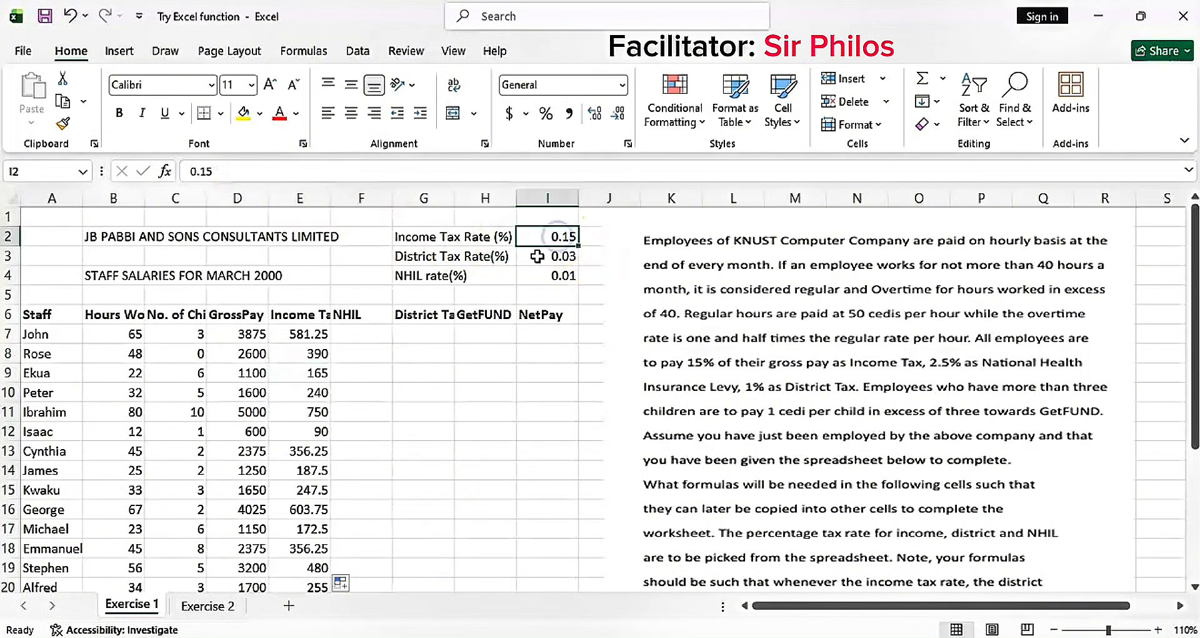
left_click(548, 231)
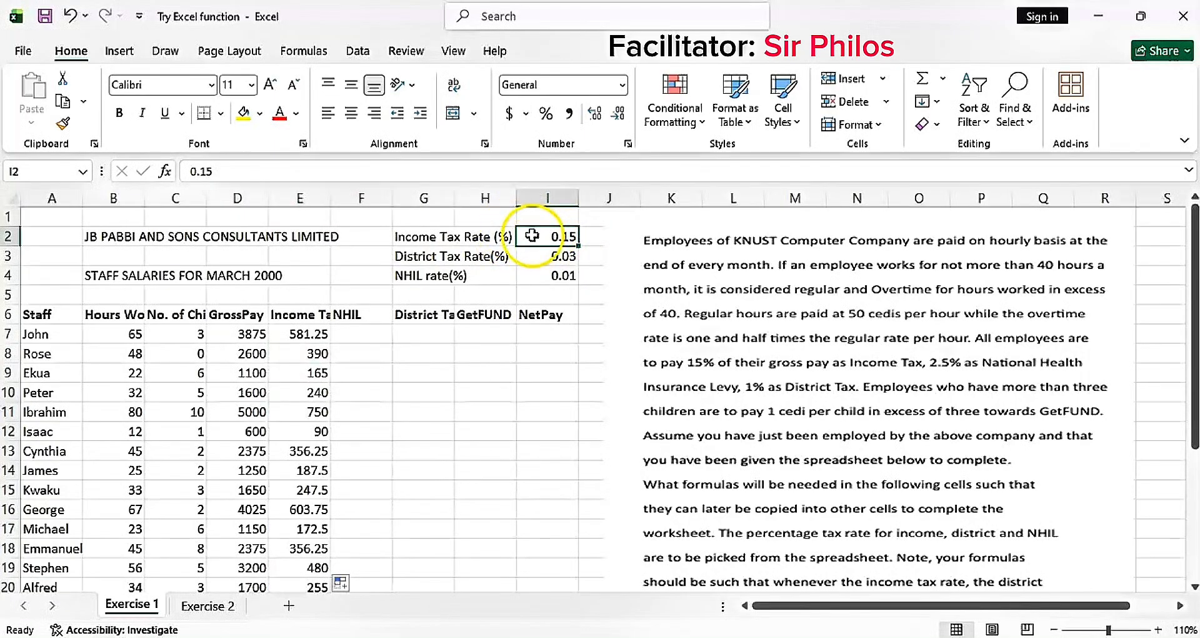
left_click(318, 352)
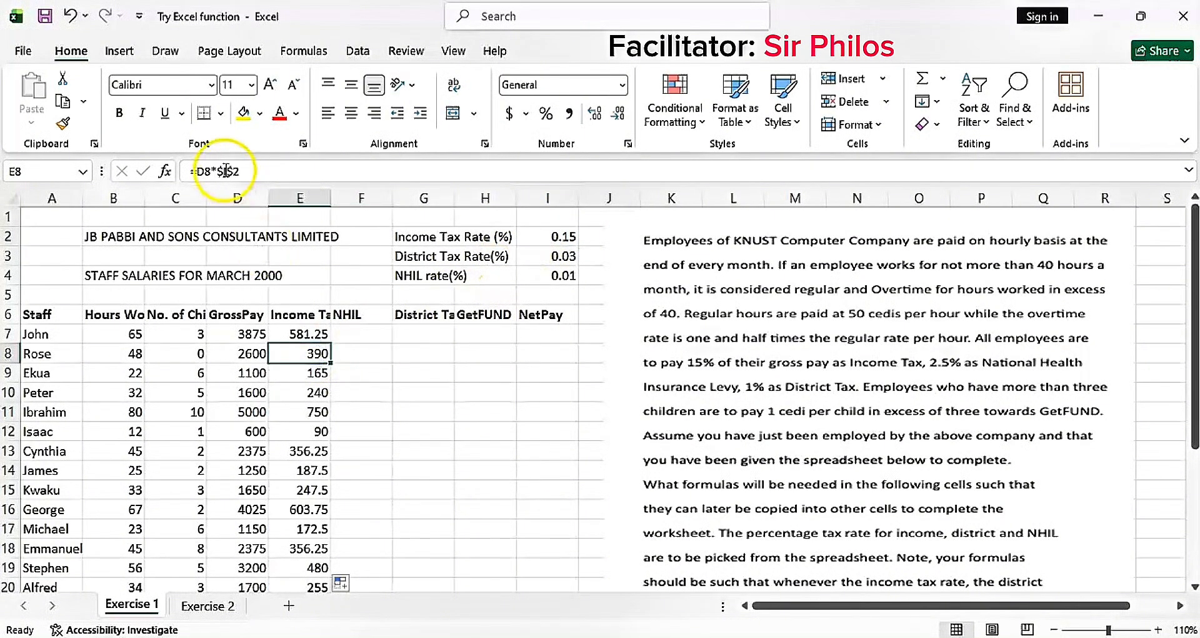
left_click(305, 369)
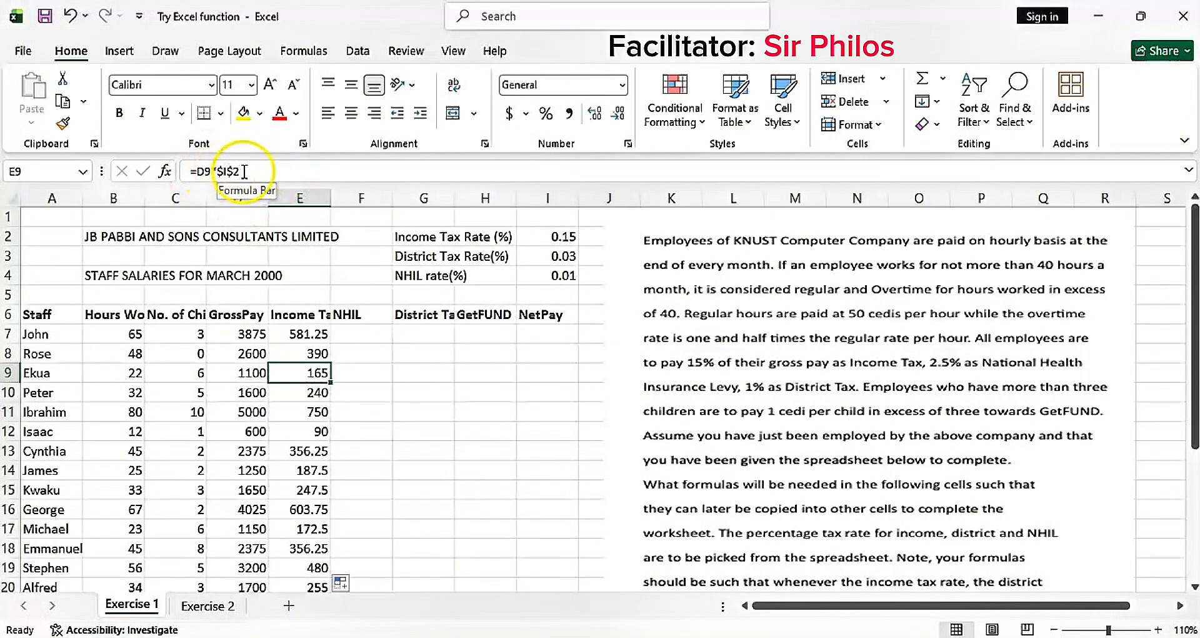
left_click(315, 392)
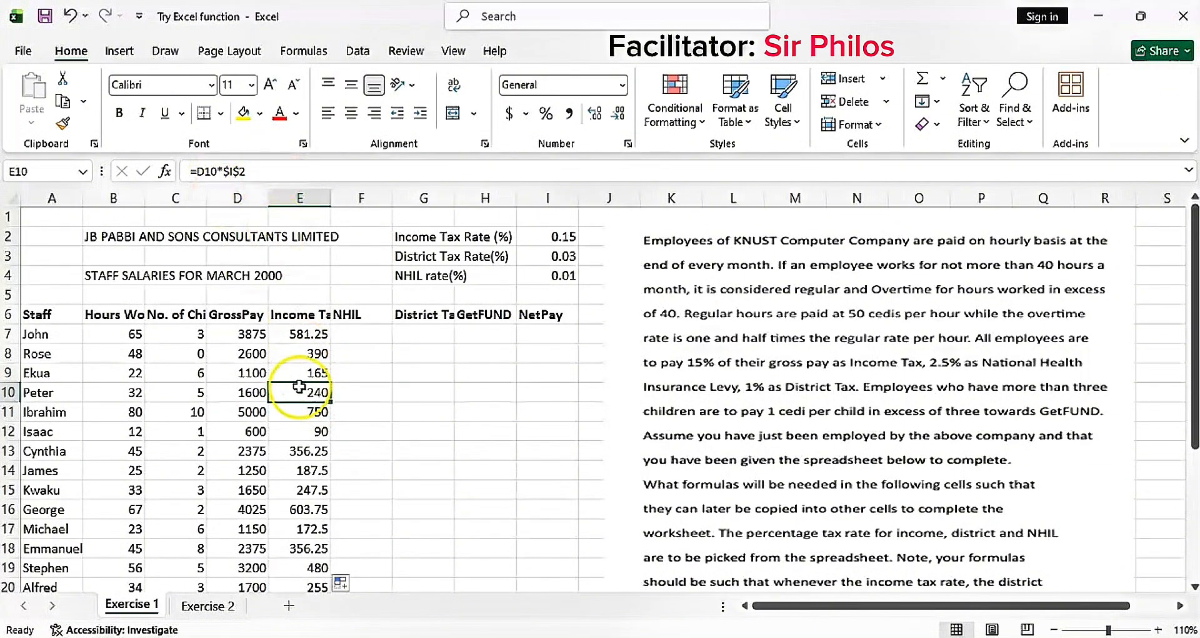
left_click(301, 410)
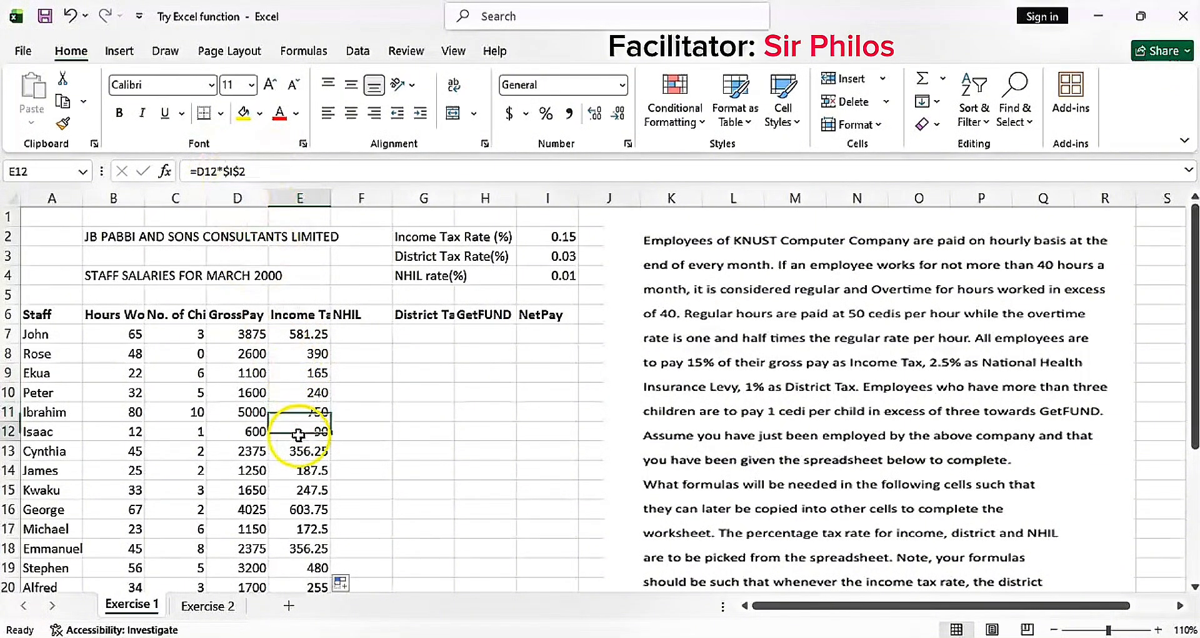
left_click(304, 431)
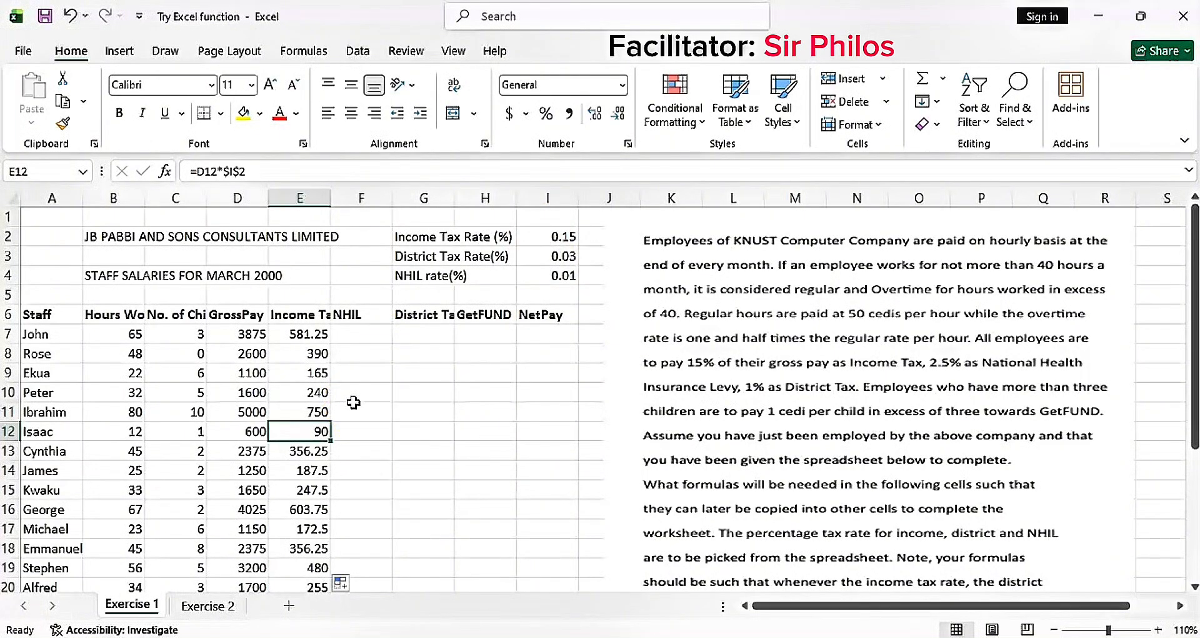
left_click(305, 452)
left_click(305, 472)
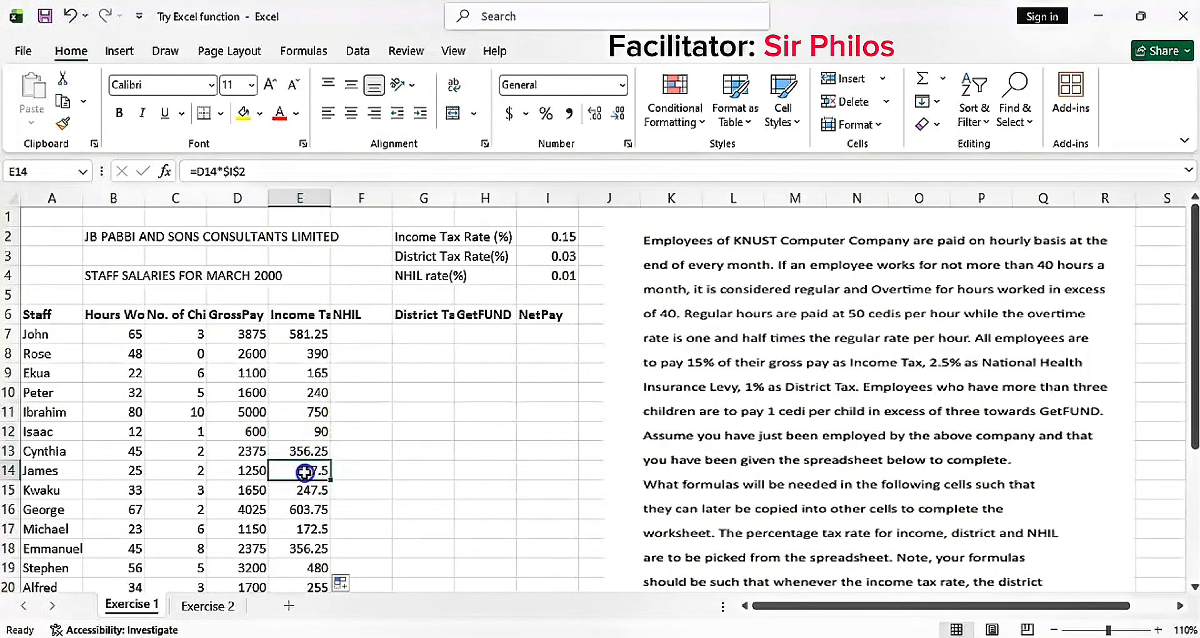
left_click(305, 491)
left_click(293, 528)
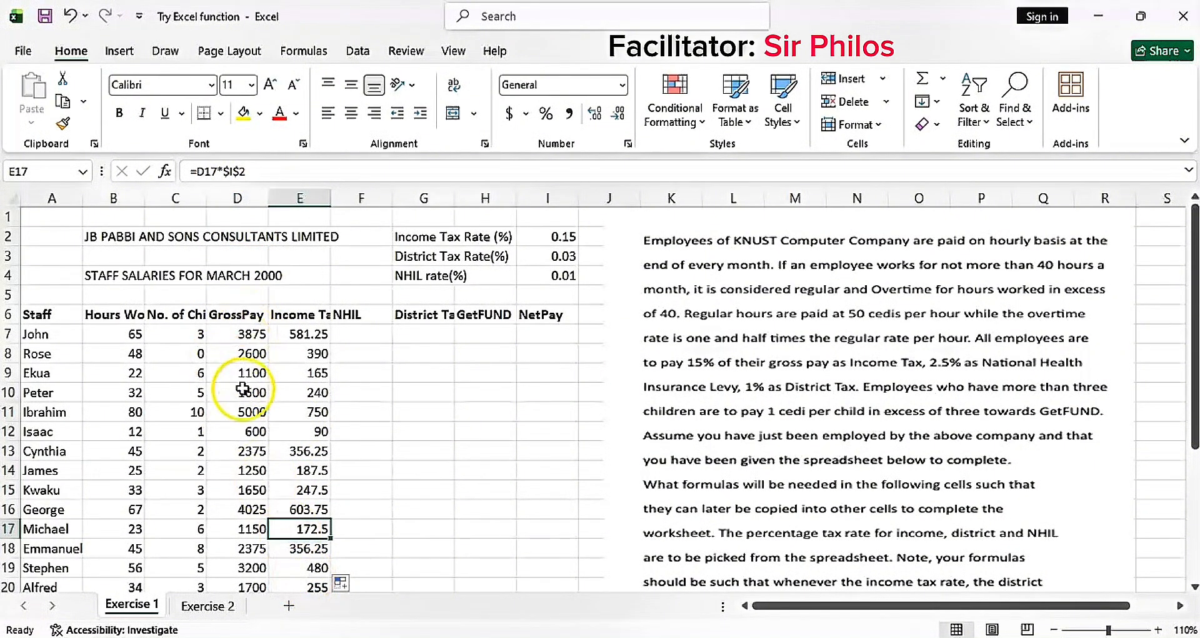
scroll(240, 497, "down", 1)
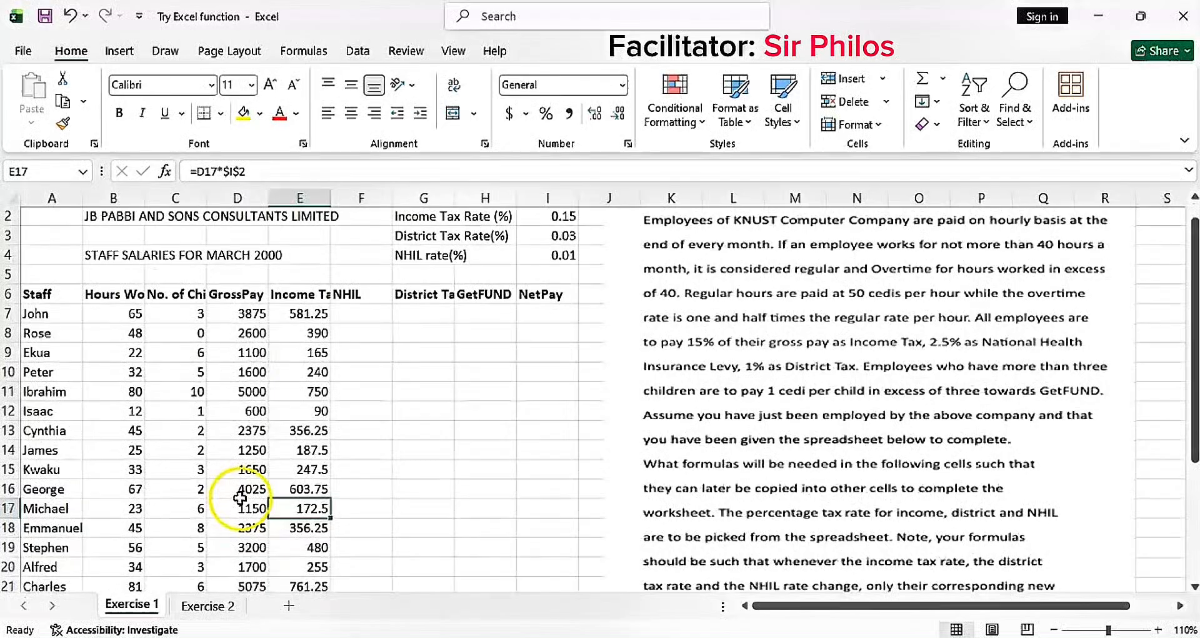
scroll(240, 497, "down", 5)
scroll(269, 462, "up", 2)
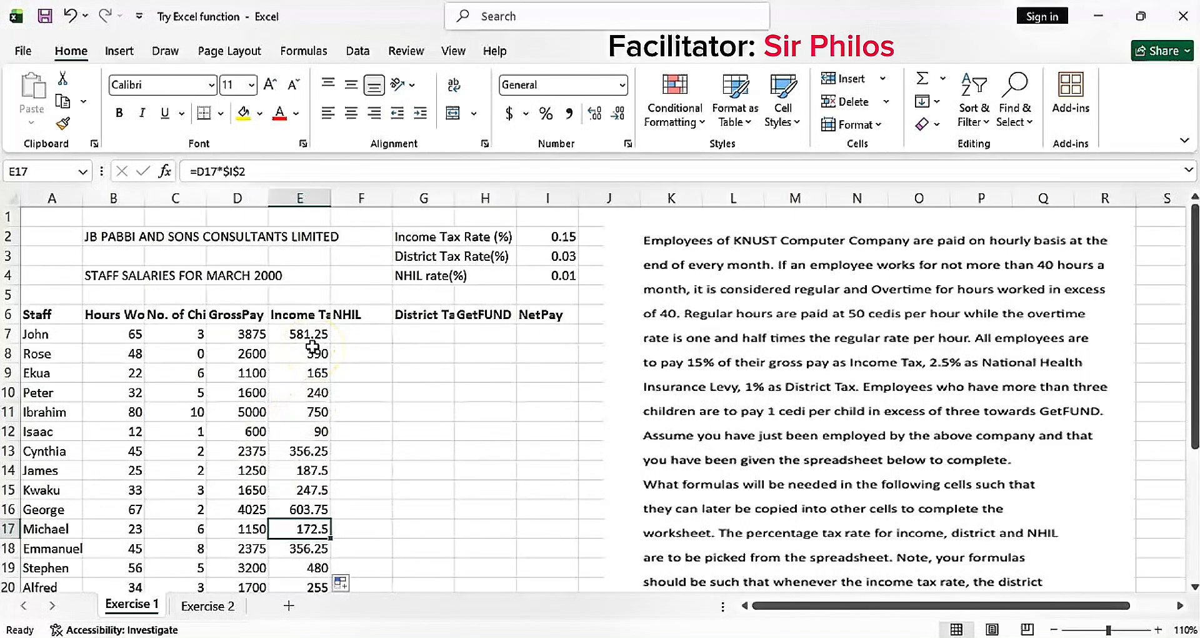
Undo the income tax fill and rewrite the formula in E7 as =D7*I2 with a relative rate reference
key("ctrl+z")
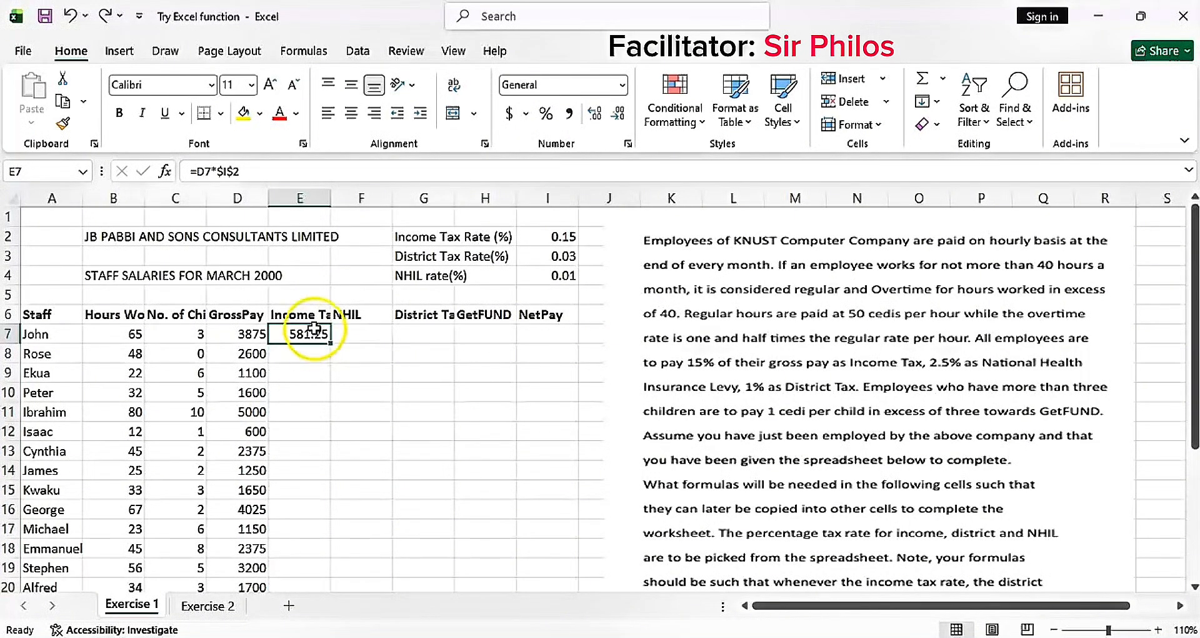
double_click(315, 335)
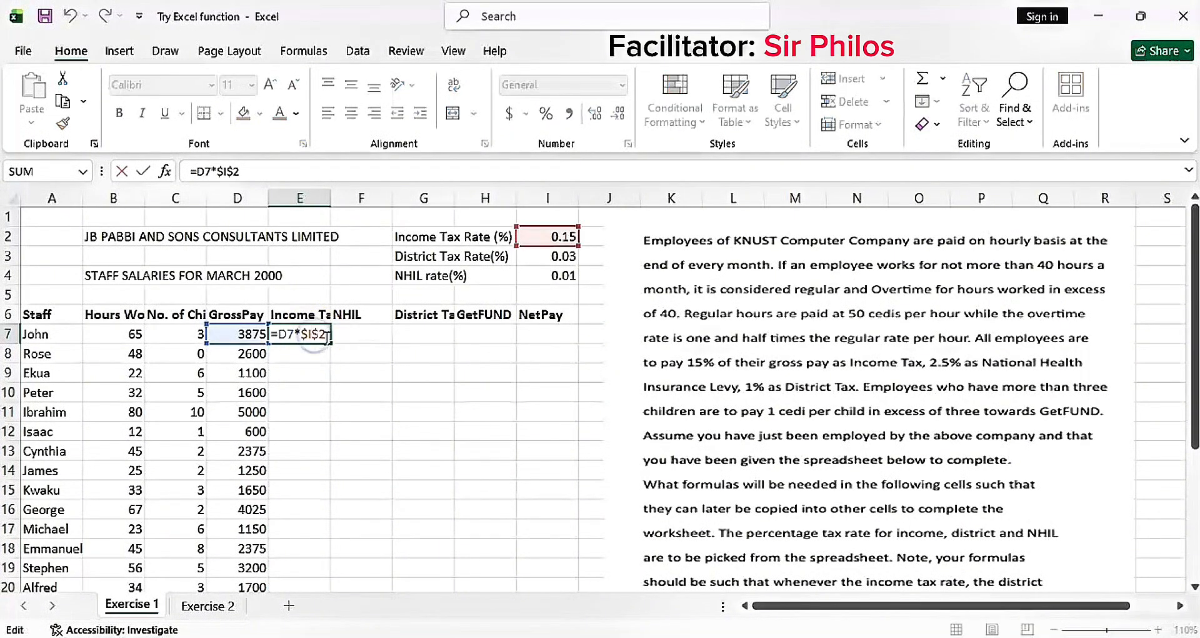
key("BackSpace")
key("BackSpace")
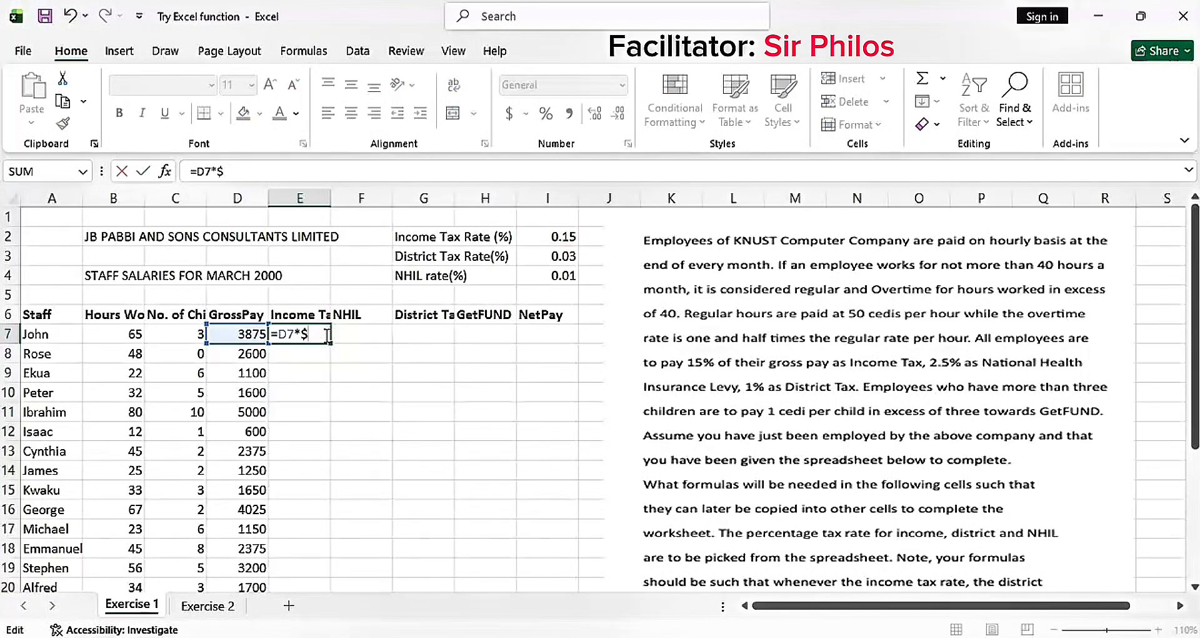
key("BackSpace")
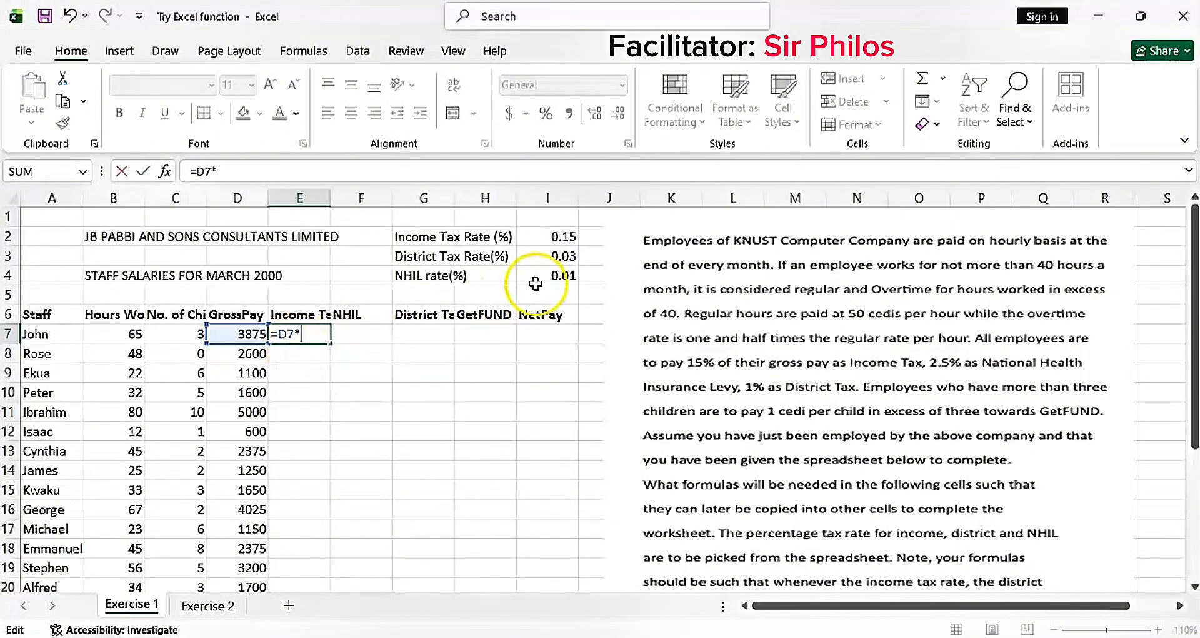
left_click(554, 238)
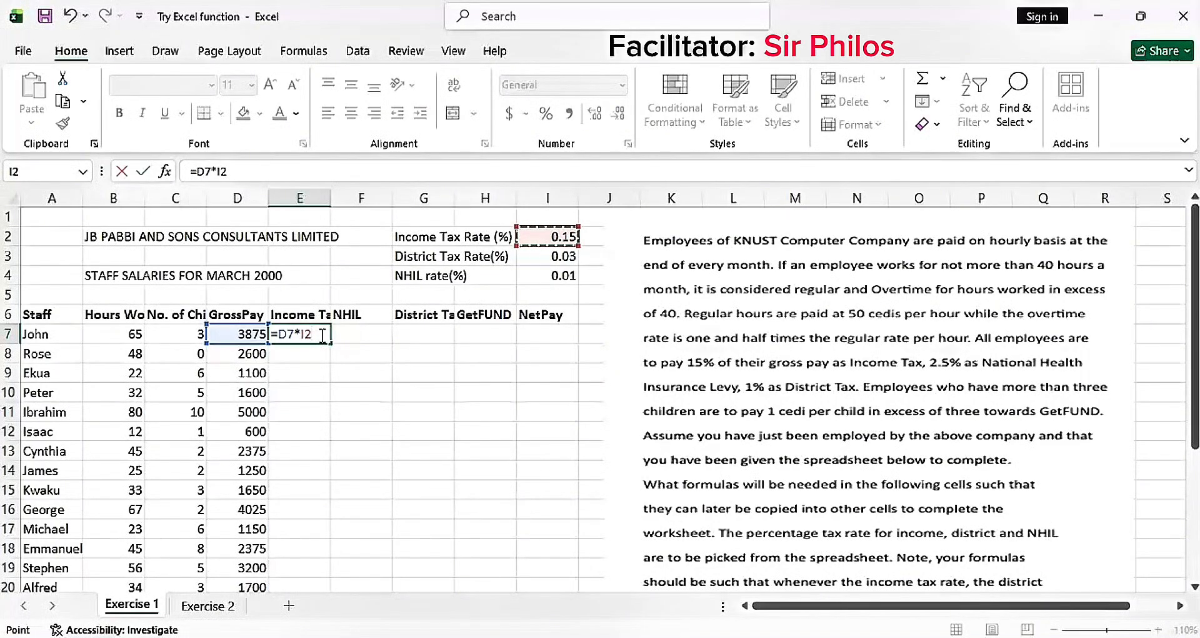
Try converting the rate reference in E7's formula to the absolute form $I$2 and revert it to I2
key("BackSpace")
key("BackSpace")
key("F4")
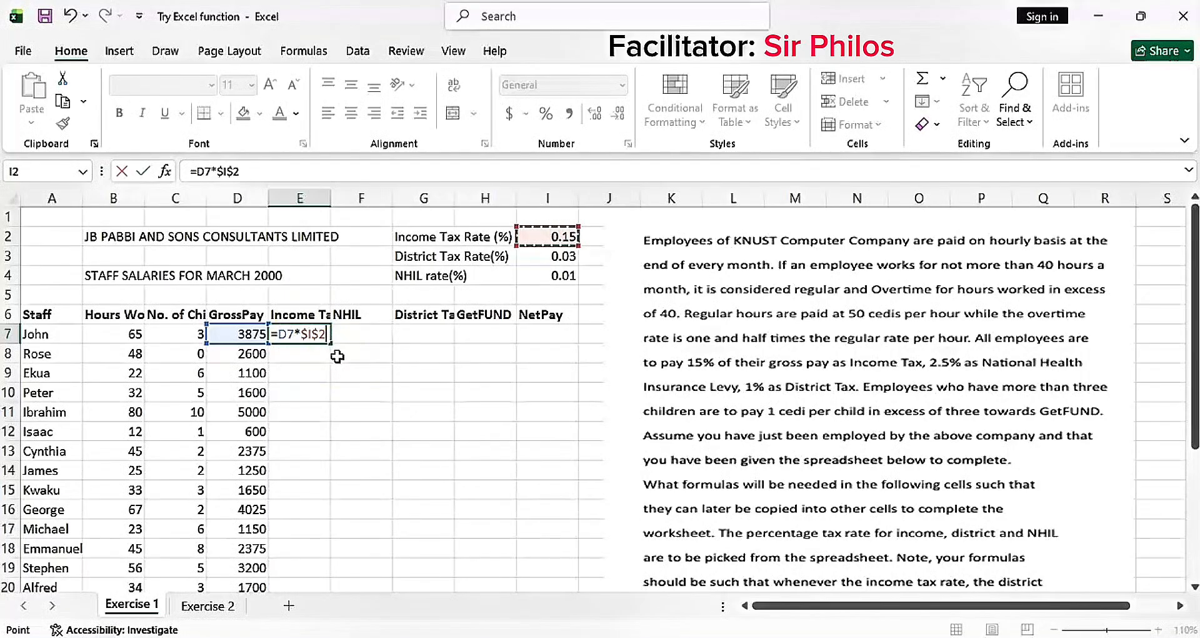
key("ctrl+z")
left_click(318, 330)
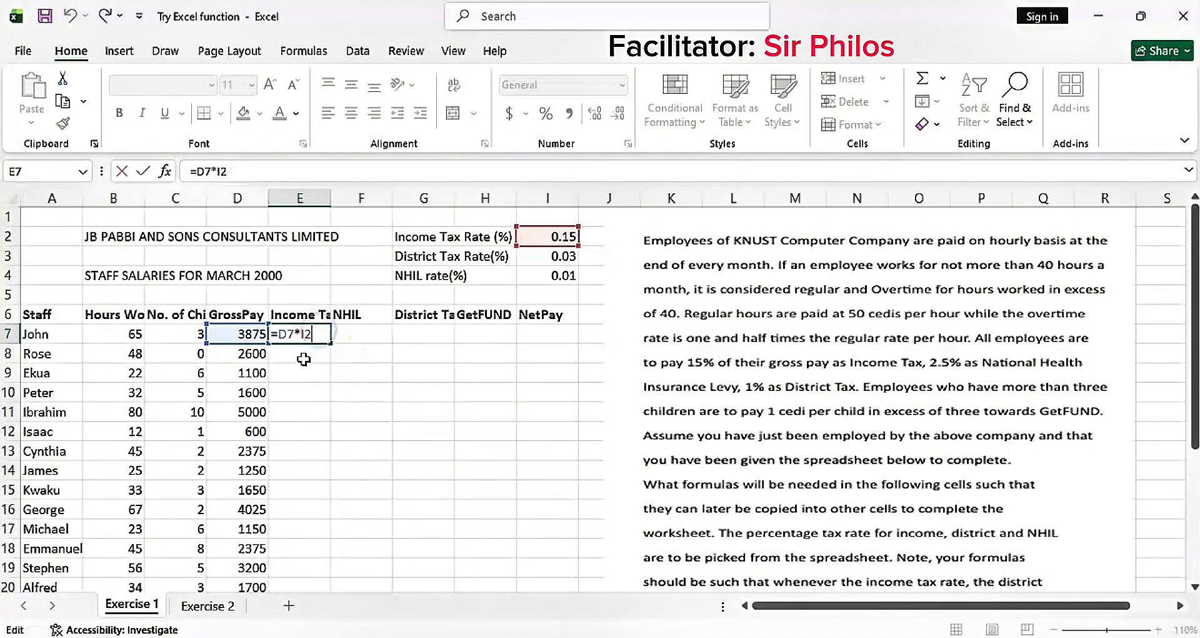
Replace the rate reference in E7 with the absolute reference $I$2 and enter the formula =D7*$I$2
key("BackSpace")
key("BackSpace")
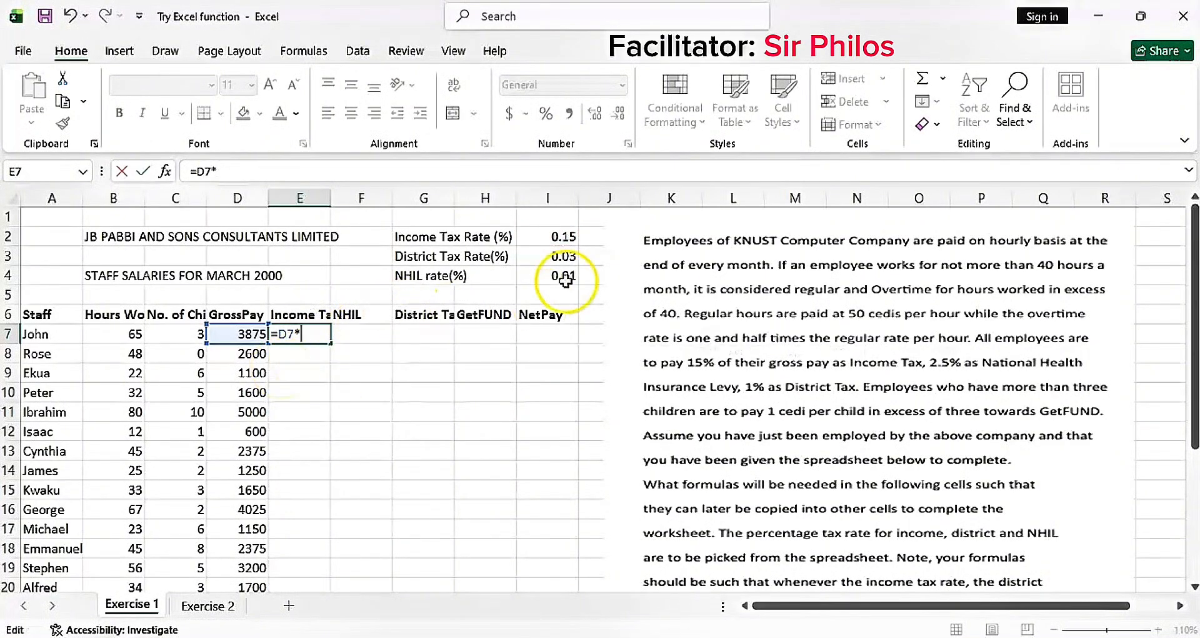
left_click(552, 237)
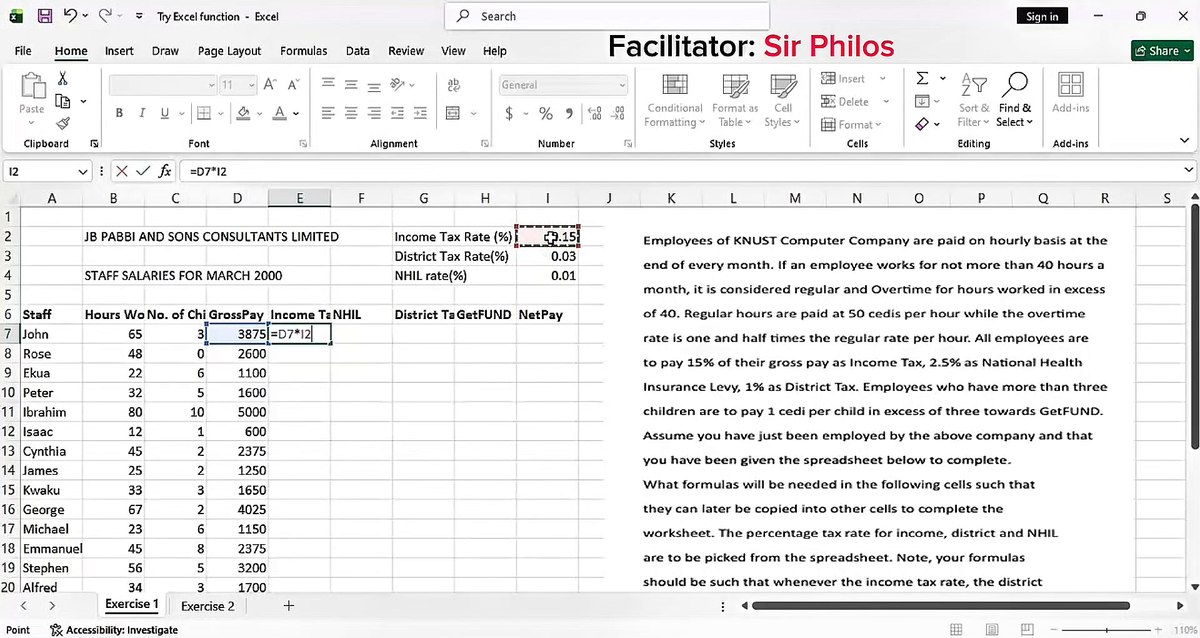
key("F4")
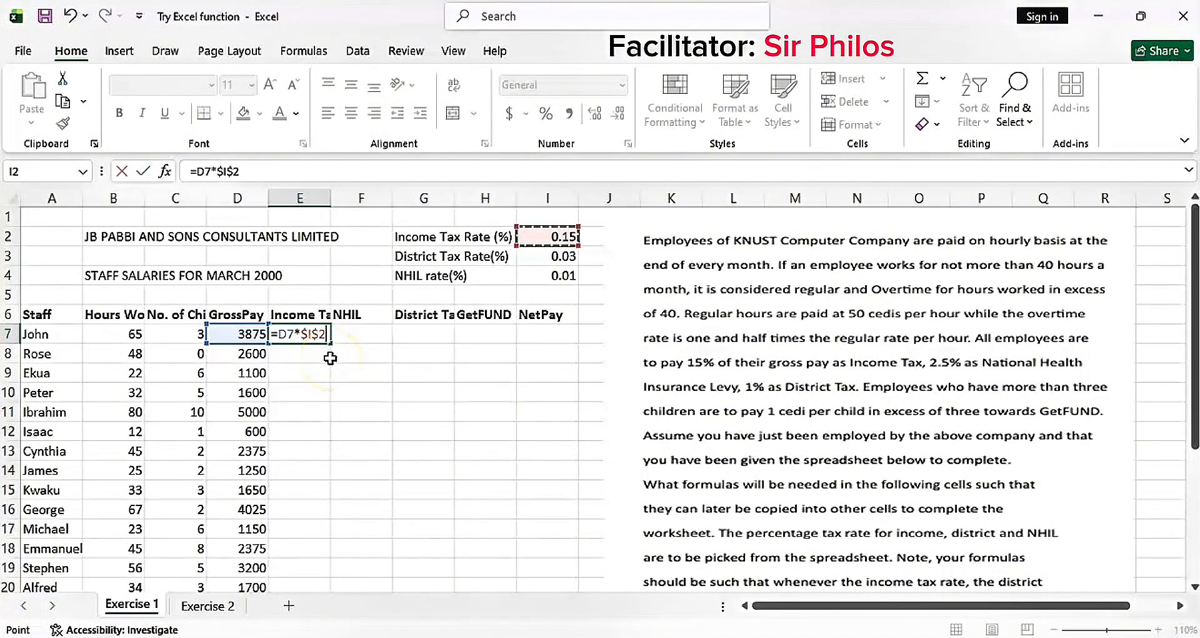
key("Return")
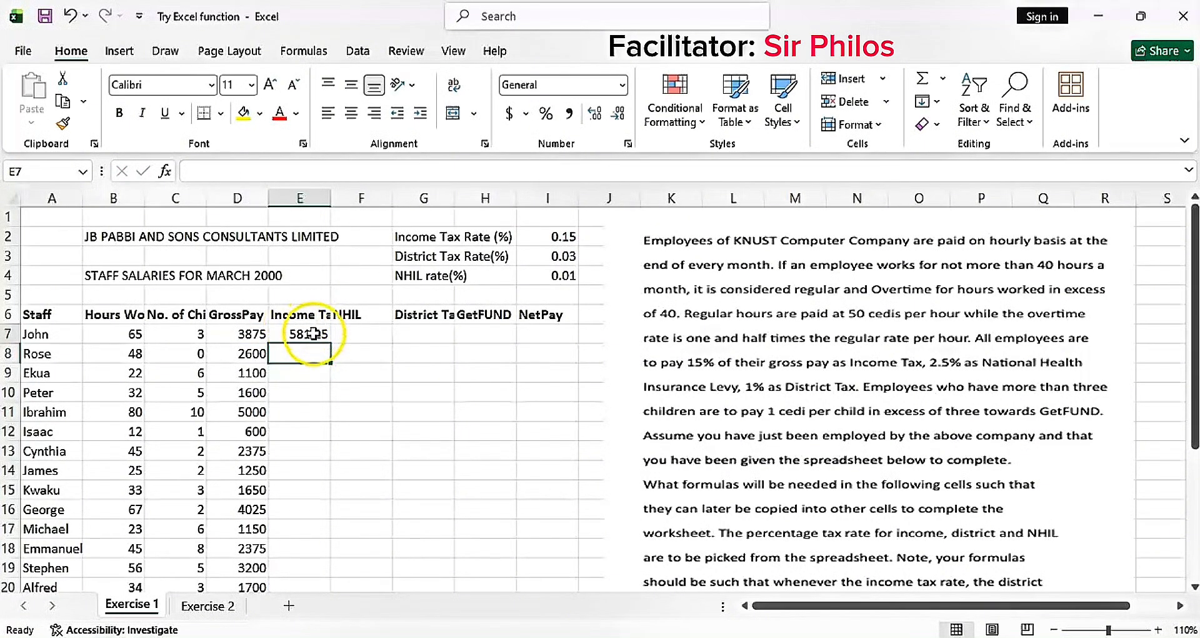
Try filling the income tax formula from E7 down to E19 and undo the fill
left_click(312, 333)
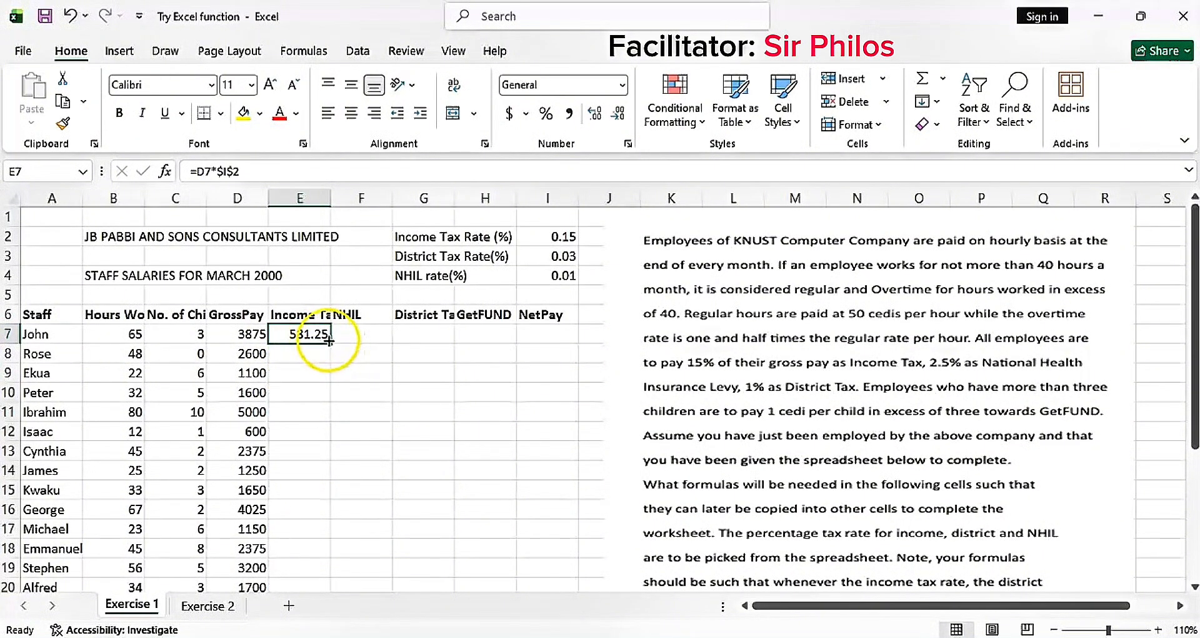
left_click_drag(331, 344, 334, 571)
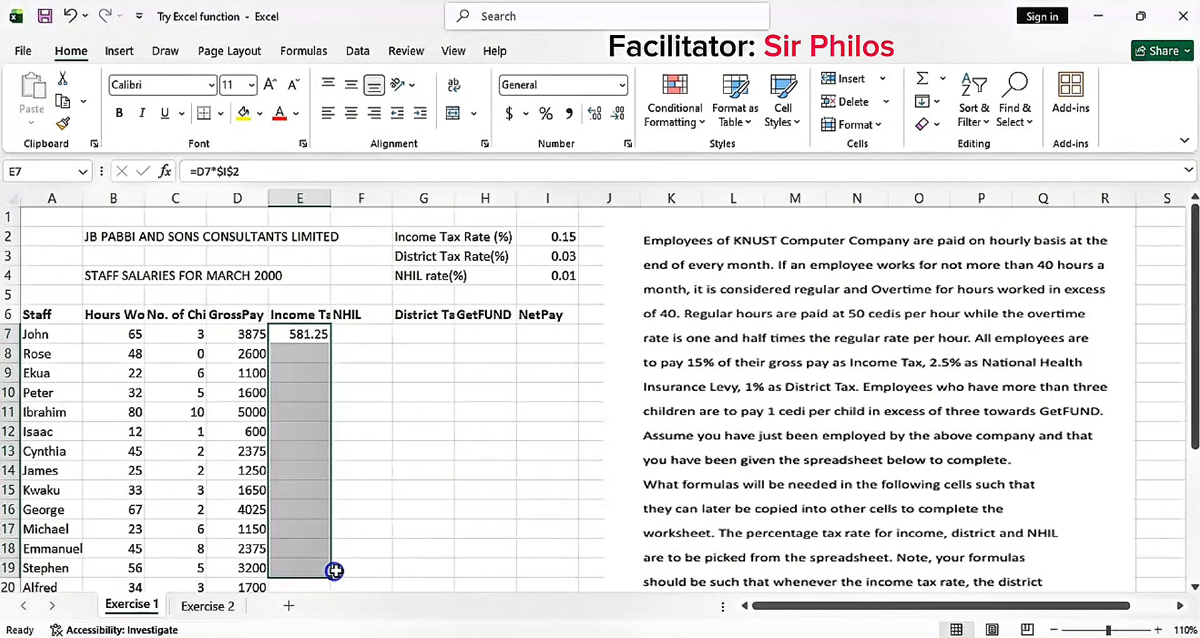
key("ctrl+z")
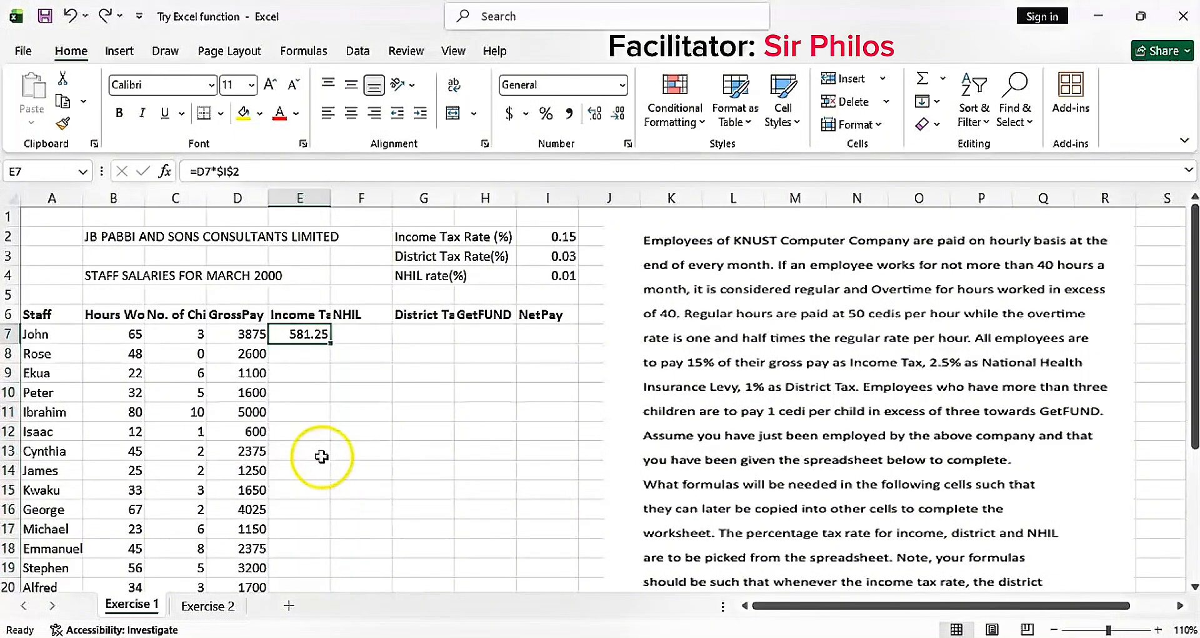
Fill the income tax formula from E7 down to E21 for all staff
double_click(331, 343)
scroll(333, 385, "down", 2)
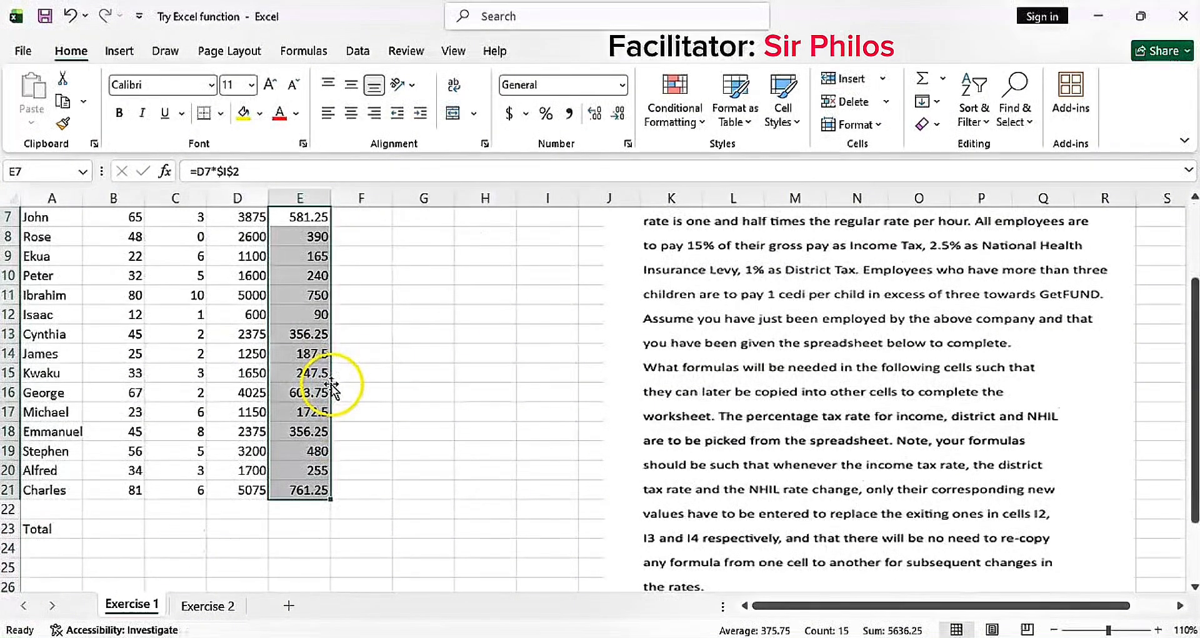
scroll(327, 459, "up", 2)
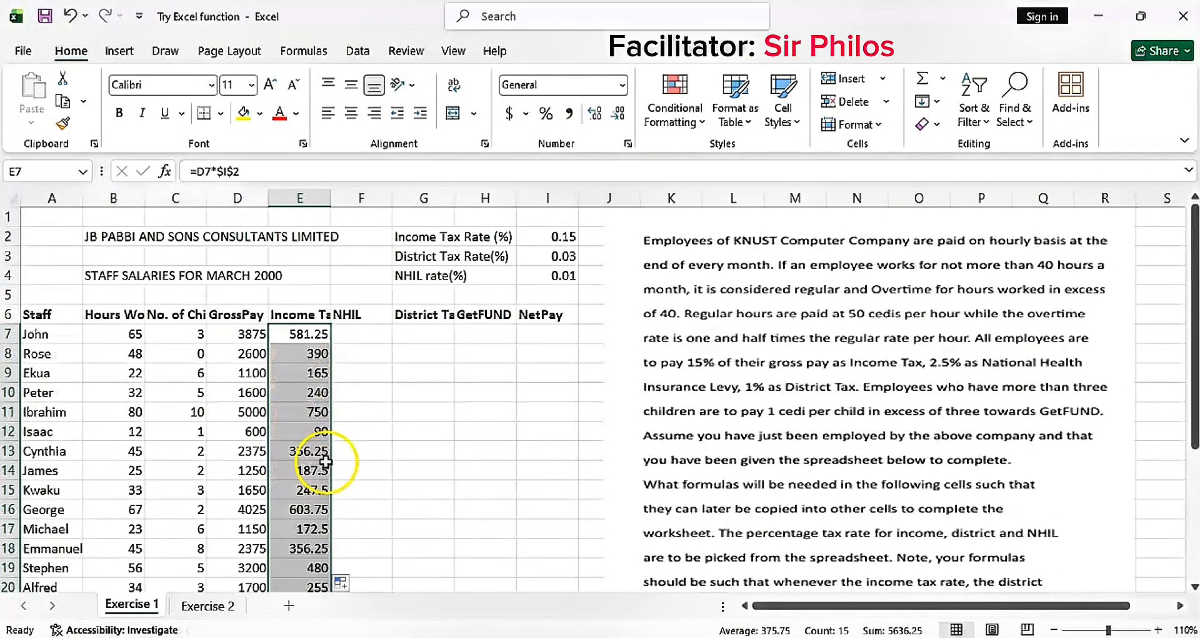
Enter the NHIL formula =D7*$I$4 in F7 with an absolute reference to the NHIL rate
left_click(375, 335)
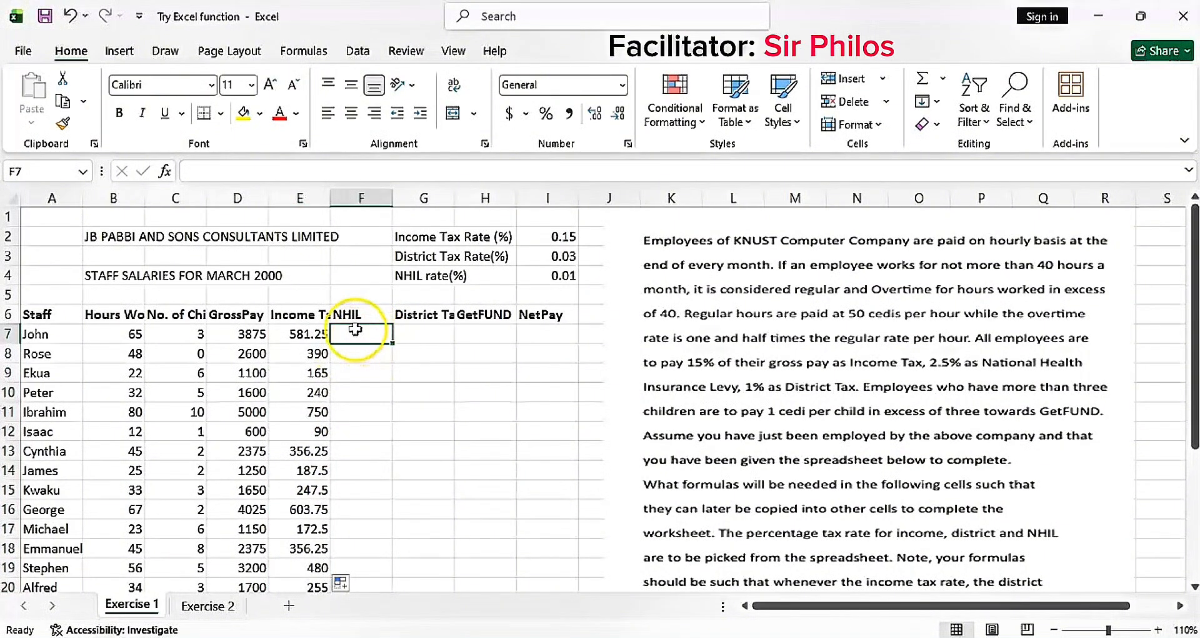
type("=")
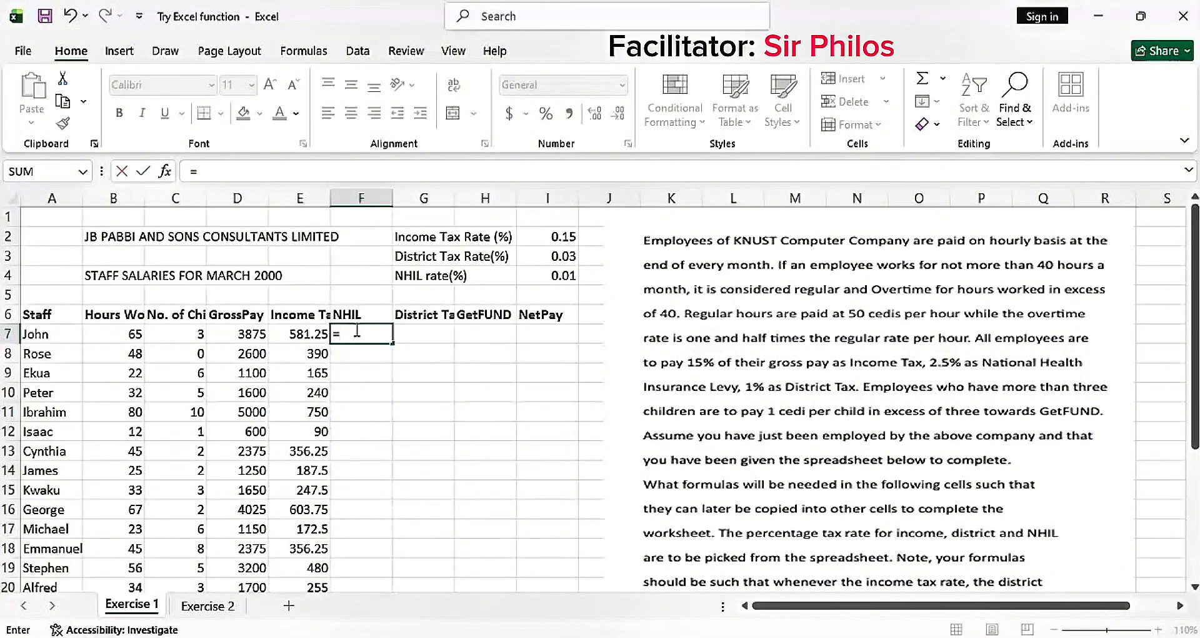
left_click(249, 334)
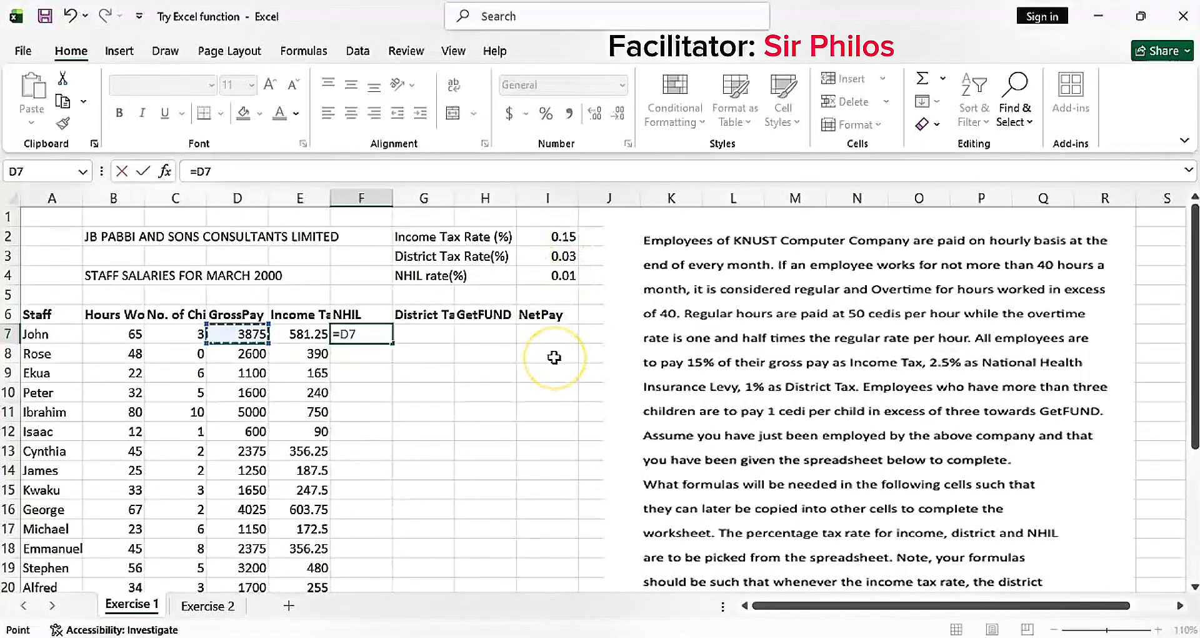
type("*")
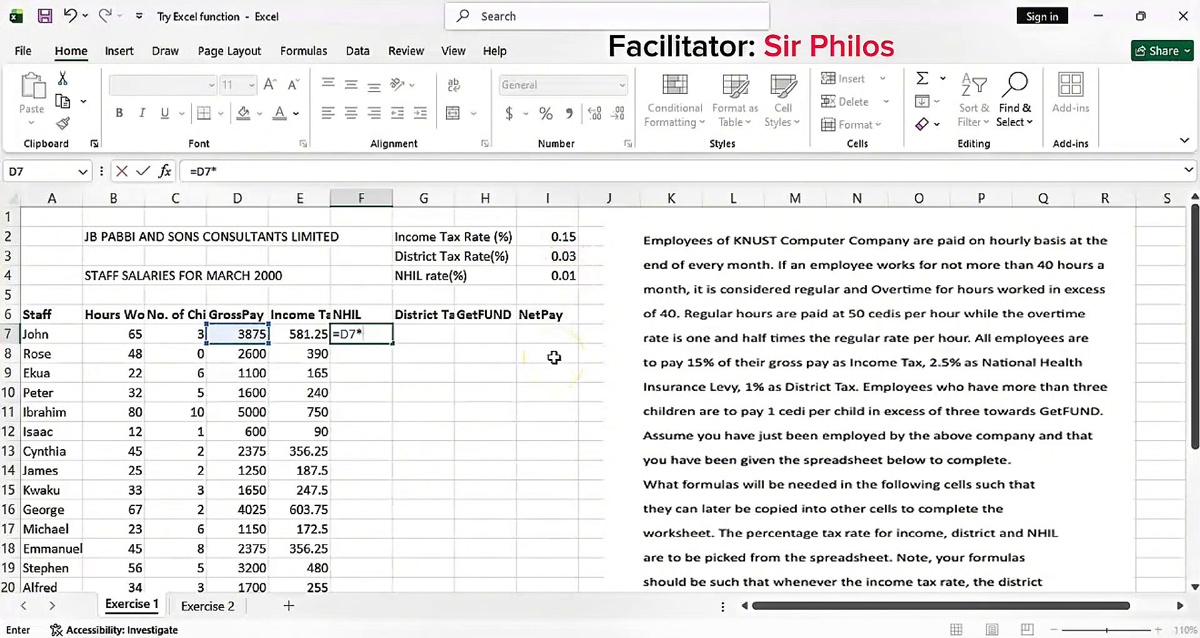
left_click(557, 276)
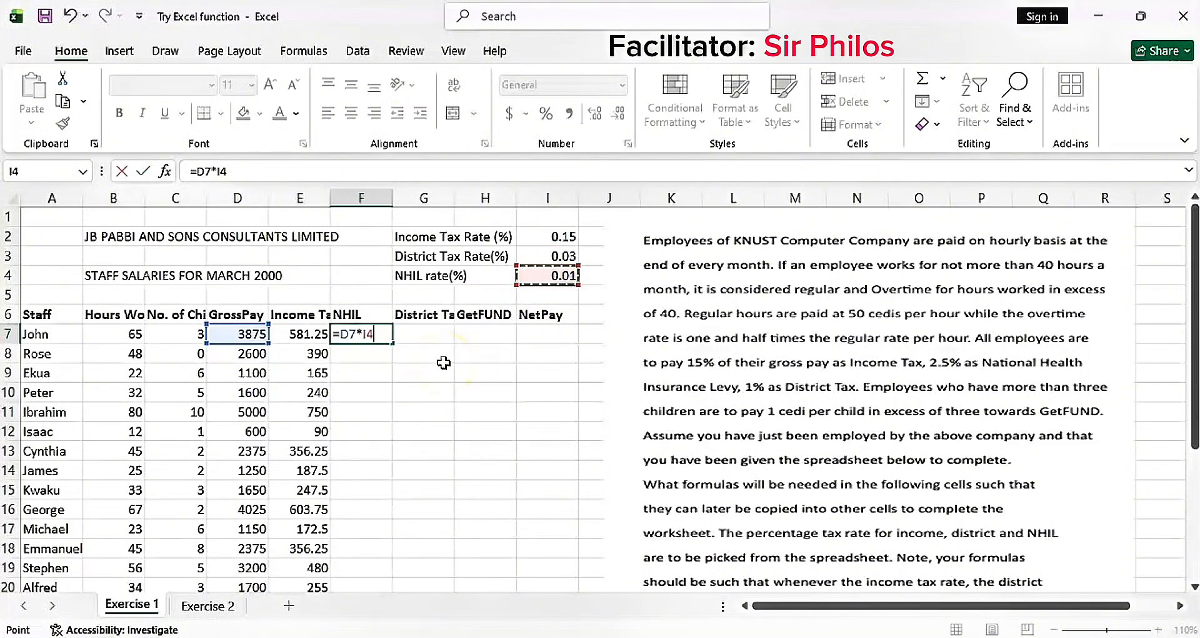
left_click(381, 342)
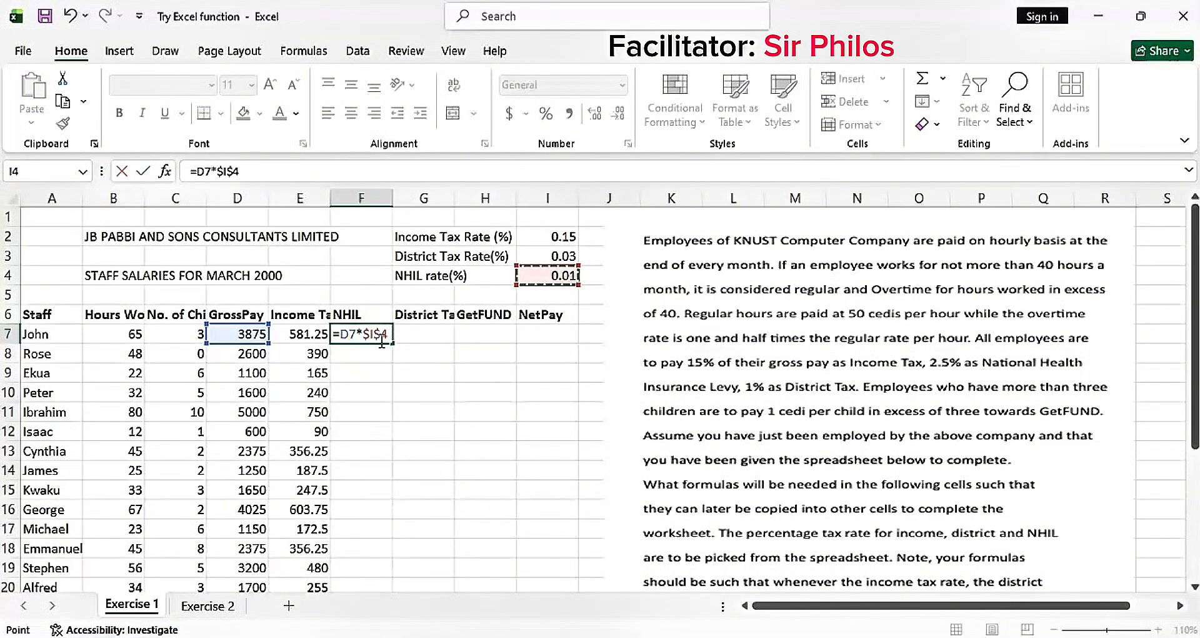
left_click(379, 332)
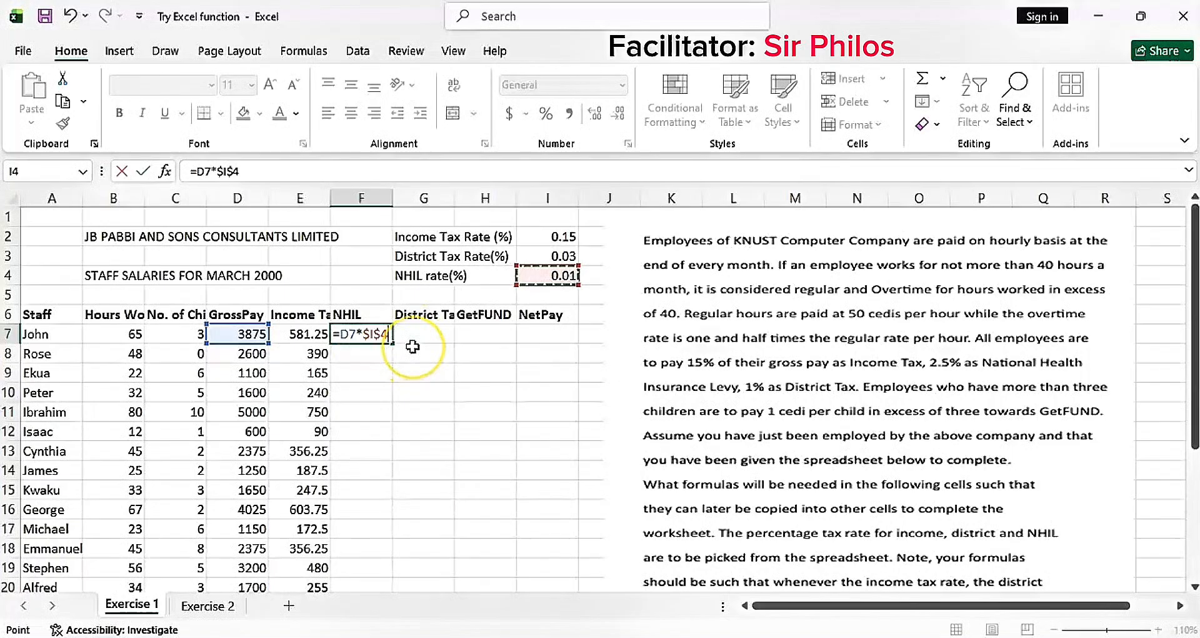
key("Return")
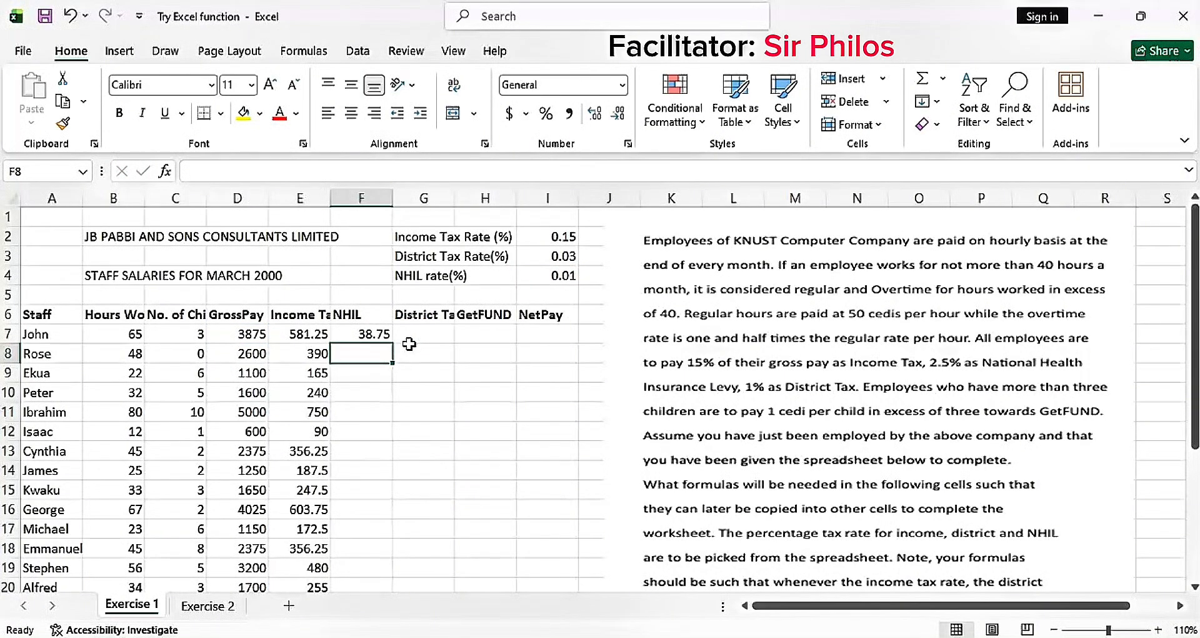
Try filling the NHIL formula from F7 down to F21 and undo the fill
left_click(367, 332)
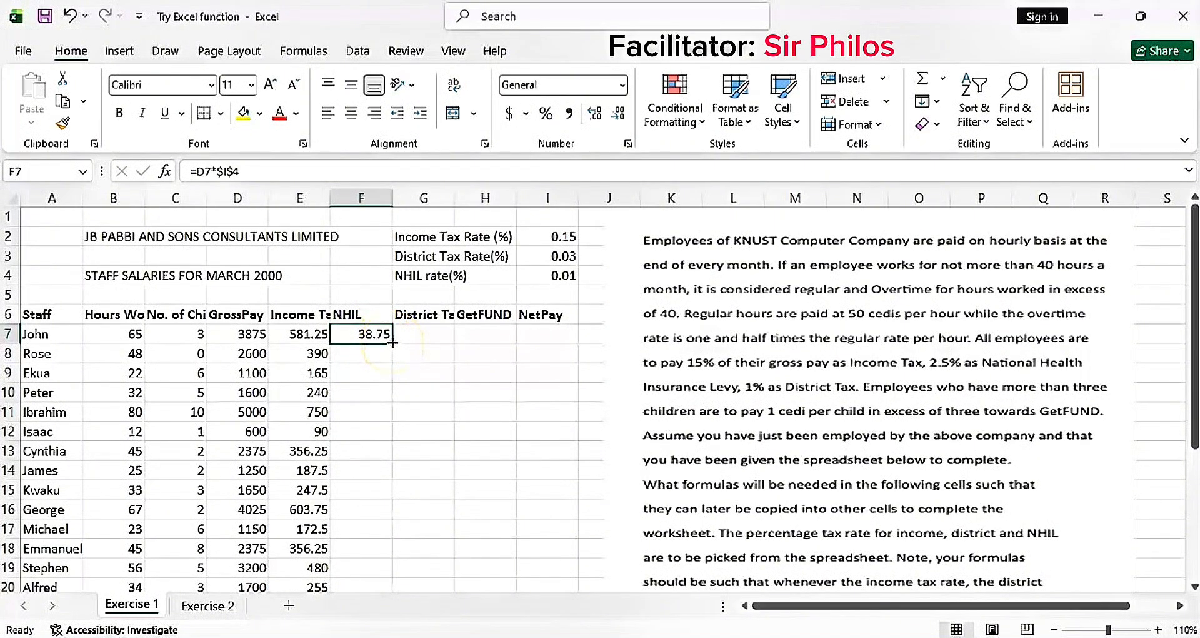
left_click_drag(393, 343, 393, 342)
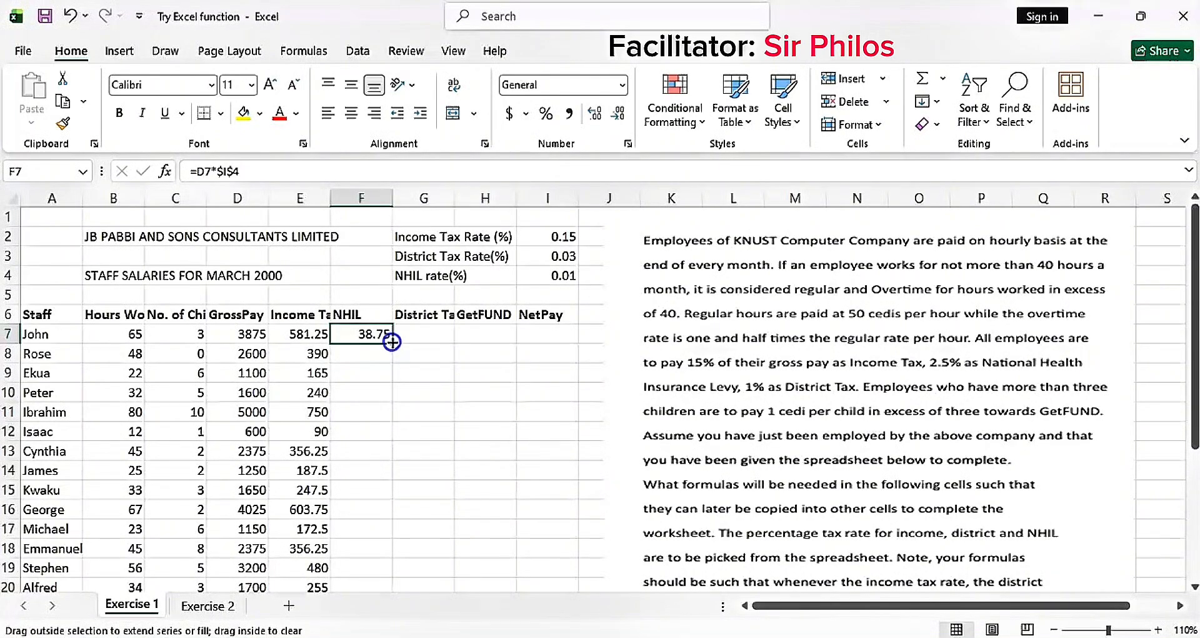
left_click_drag(392, 342, 384, 518)
scroll(381, 542, "up", 2)
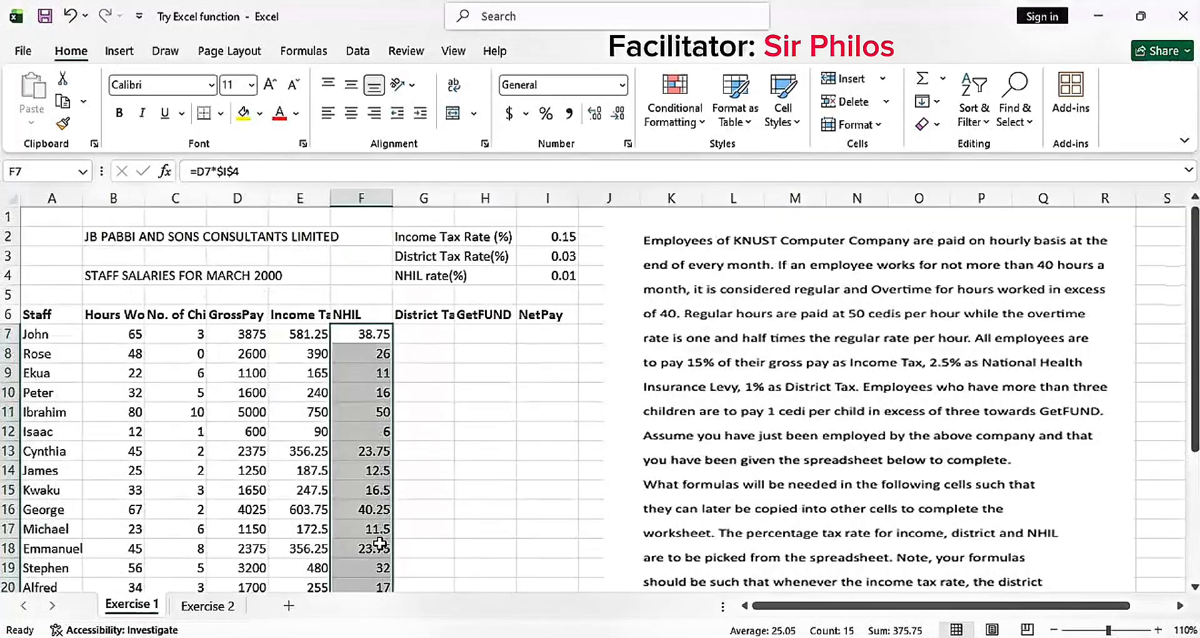
key("ctrl+z")
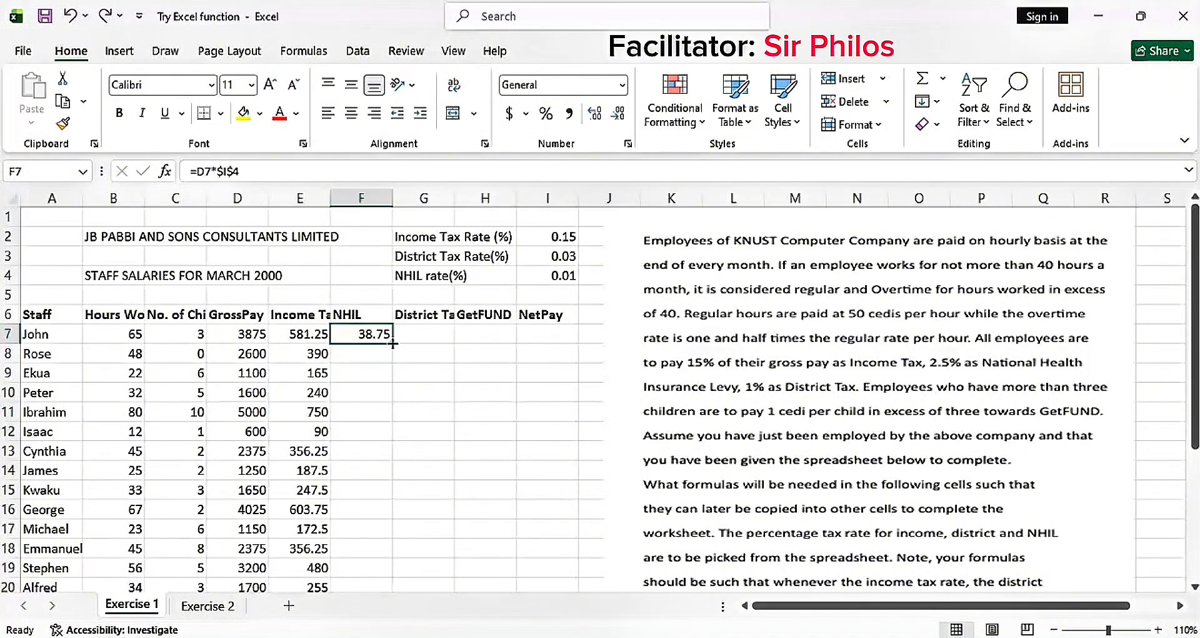
Fill the NHIL formula from F7 down to F21 for all staff
double_click(392, 343)
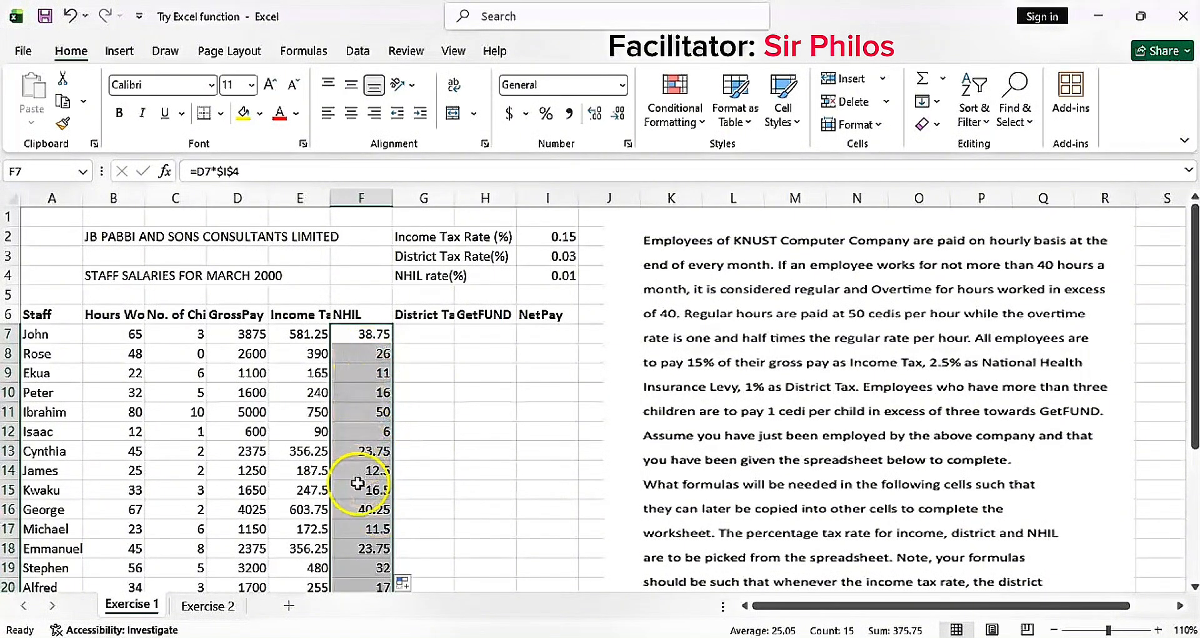
scroll(363, 438, "down", 3)
scroll(369, 425, "up", 3)
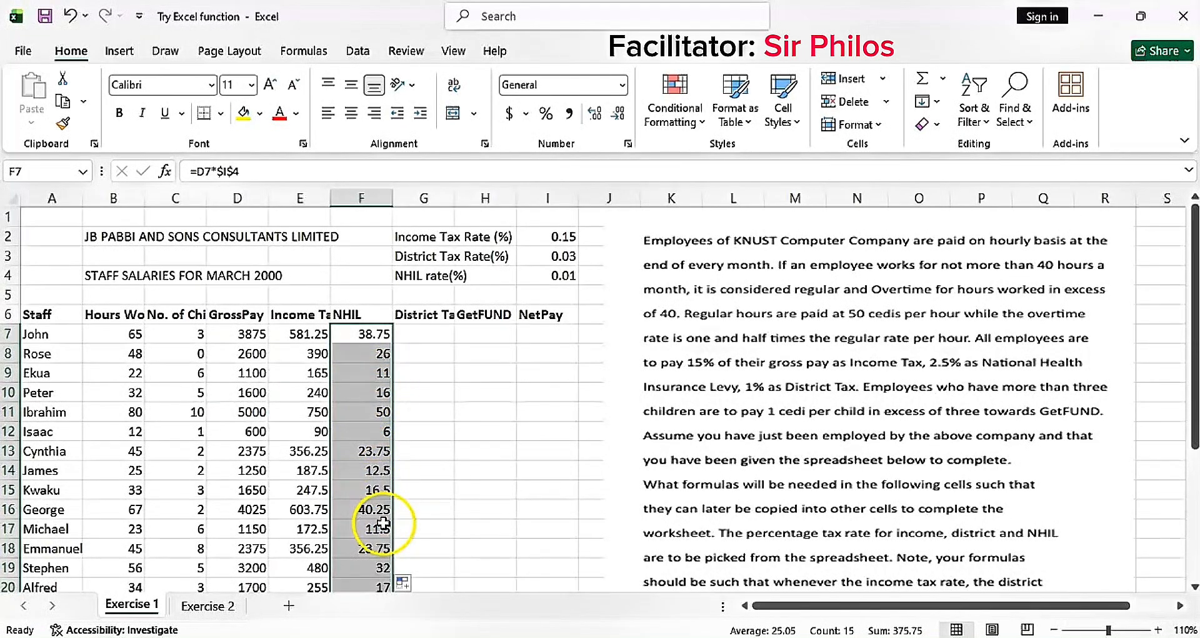
Enter the district tax formula =D7*$I$3 in G7 with an absolute reference to the district tax rate
left_click(425, 333)
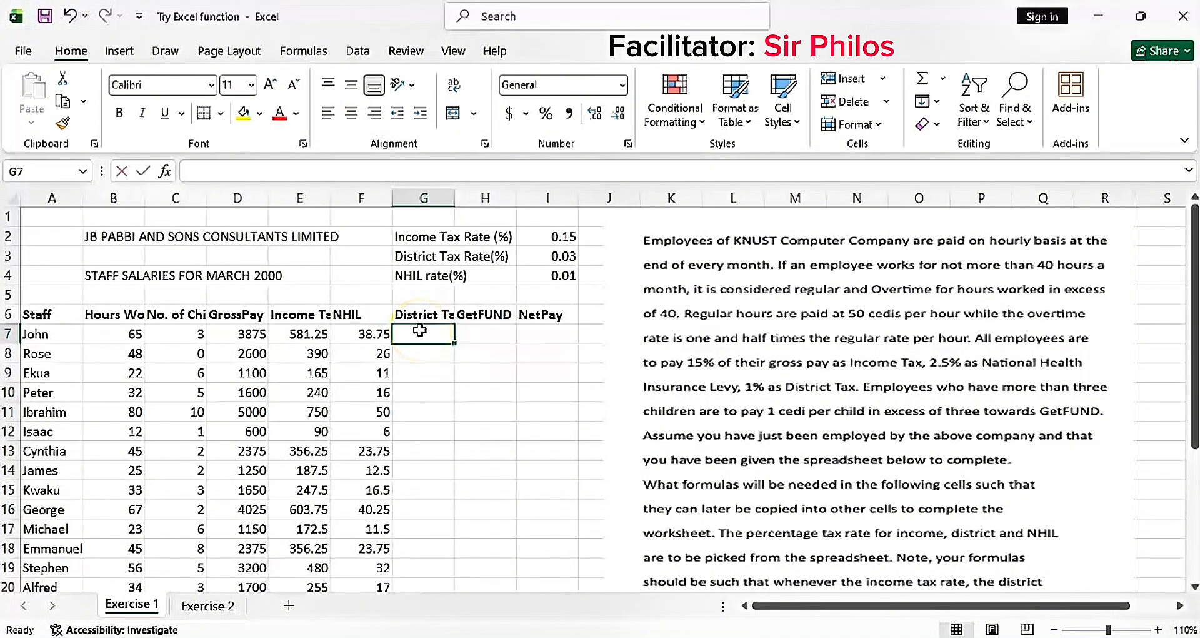
type("=")
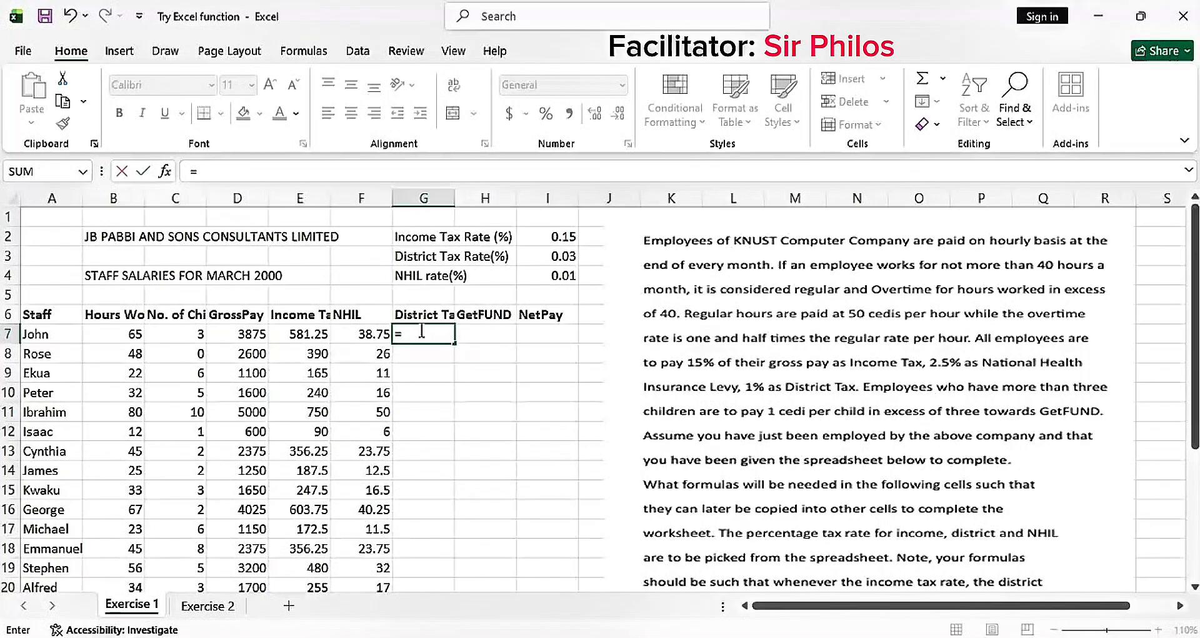
left_click(247, 334)
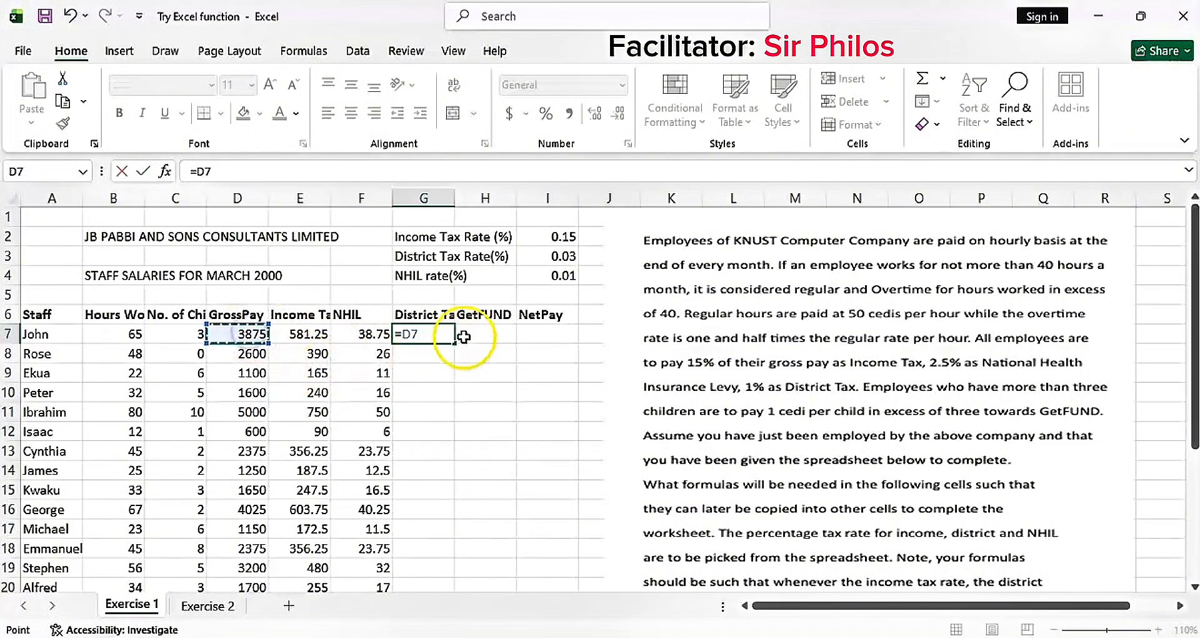
type("*")
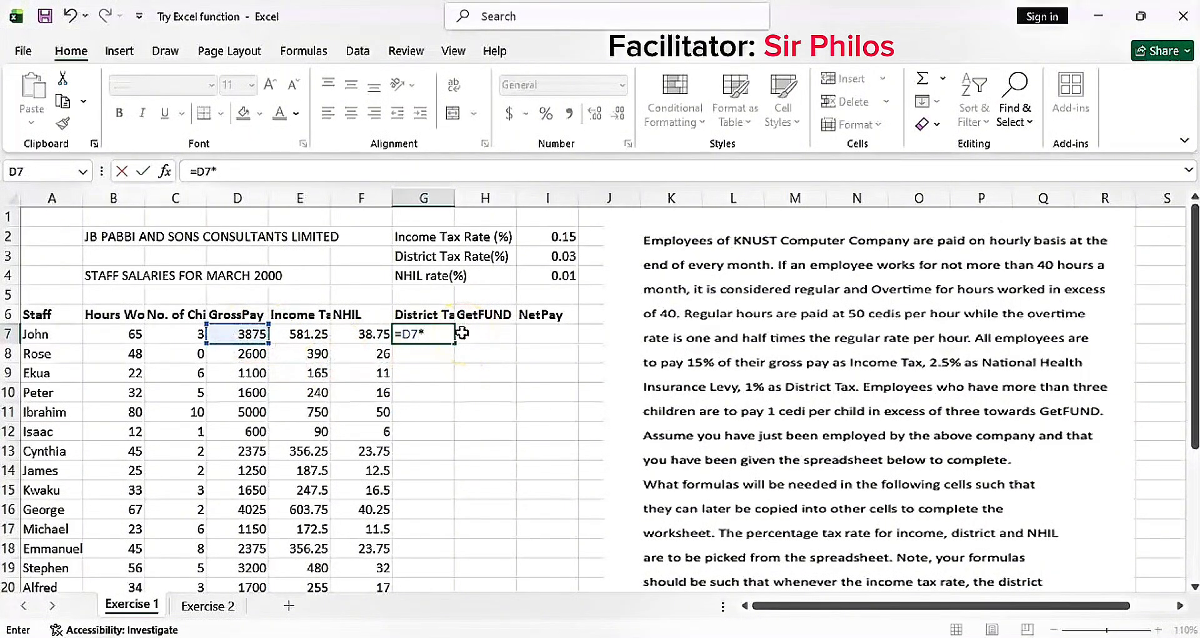
left_click(563, 255)
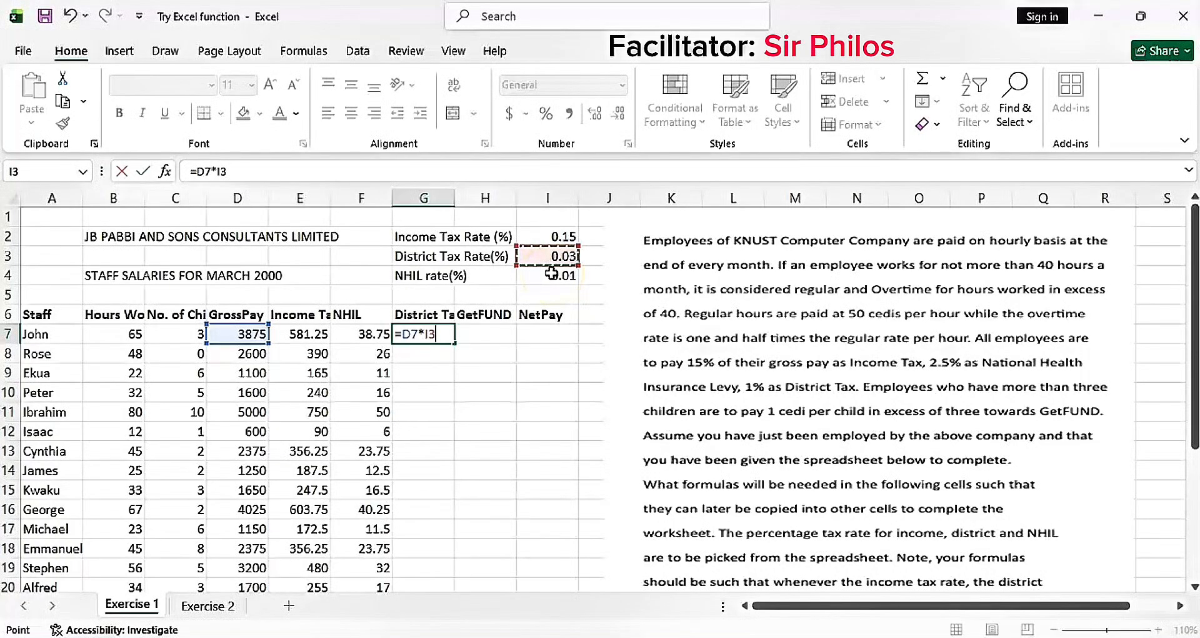
key("F4")
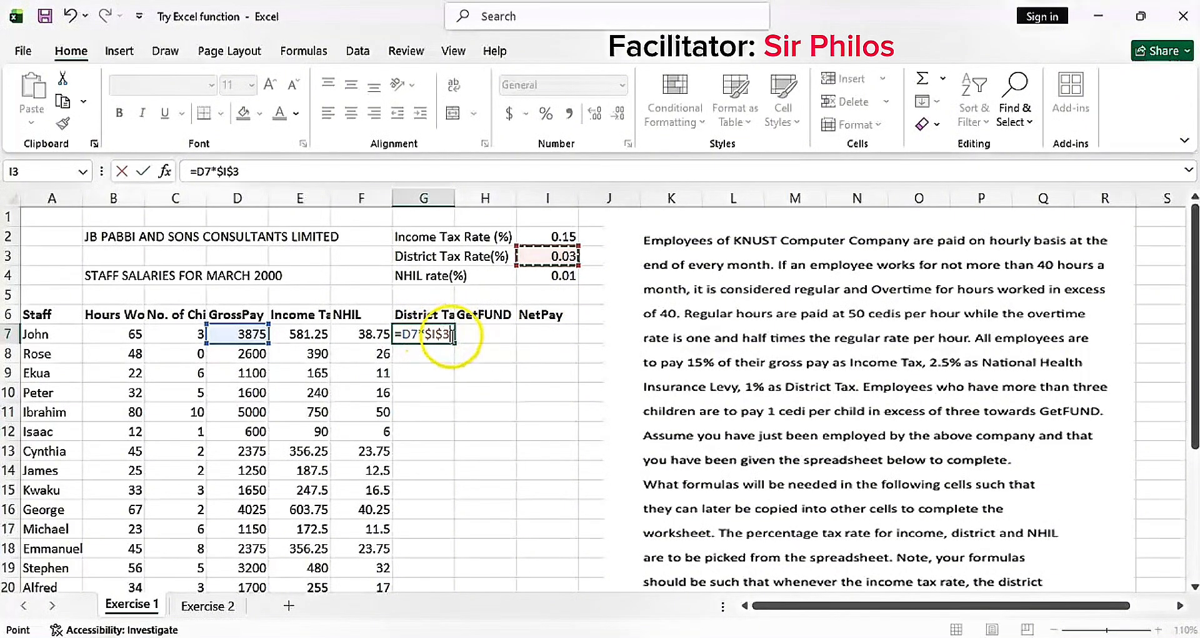
key("Return")
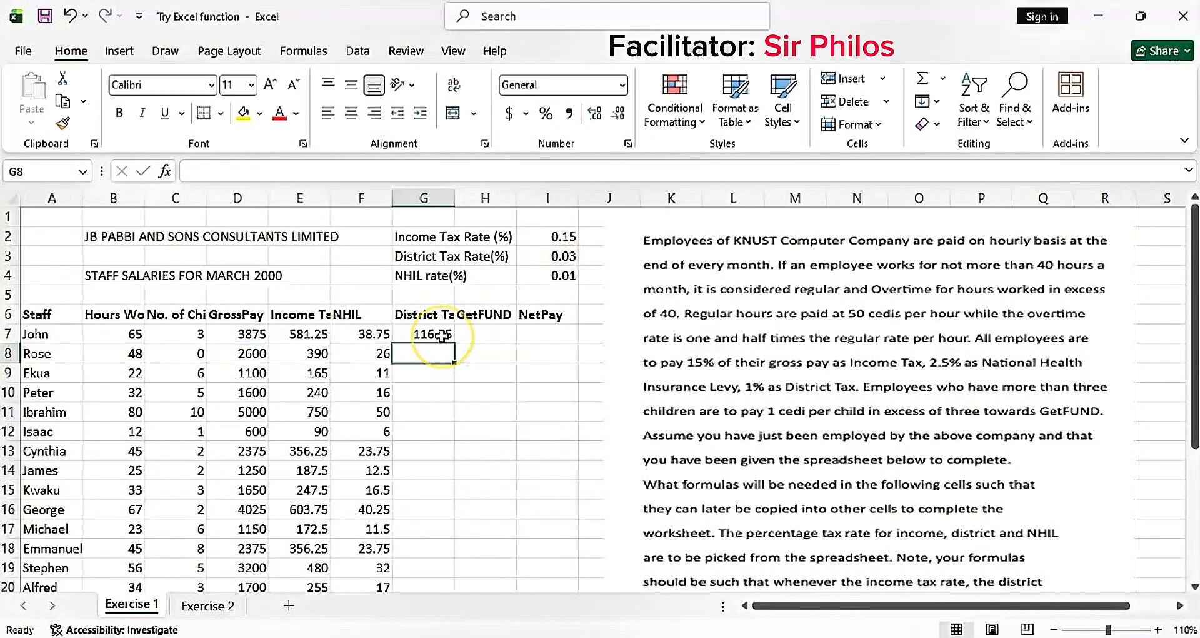
Fill the district tax formula from G7 down to G21 for all staff
left_click(442, 336)
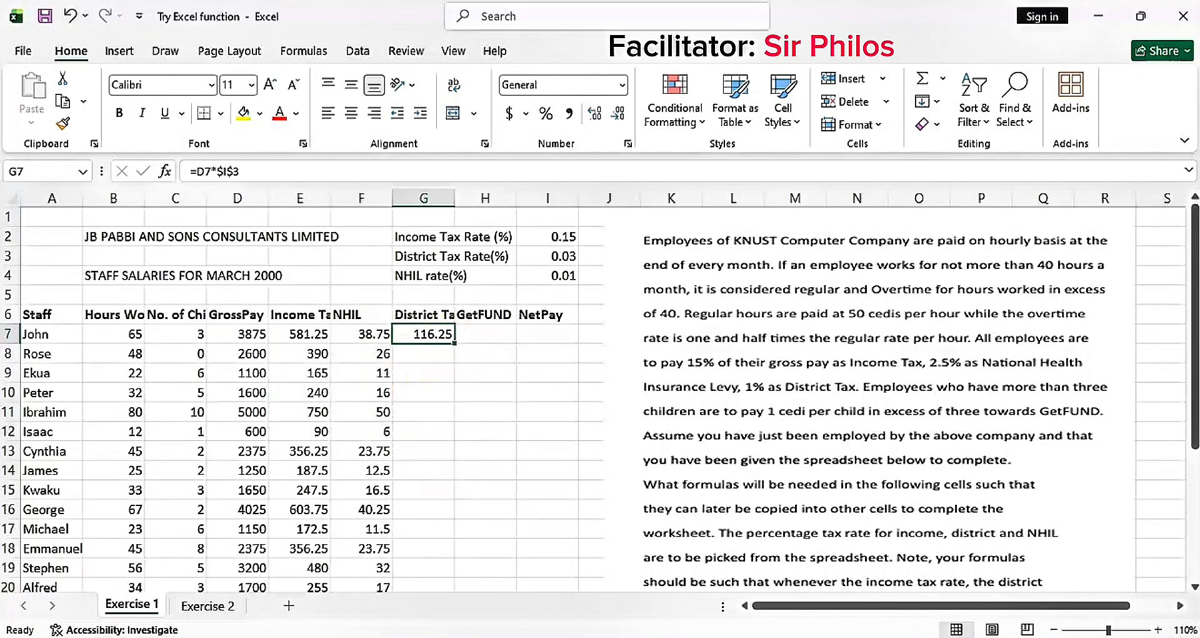
double_click(456, 344)
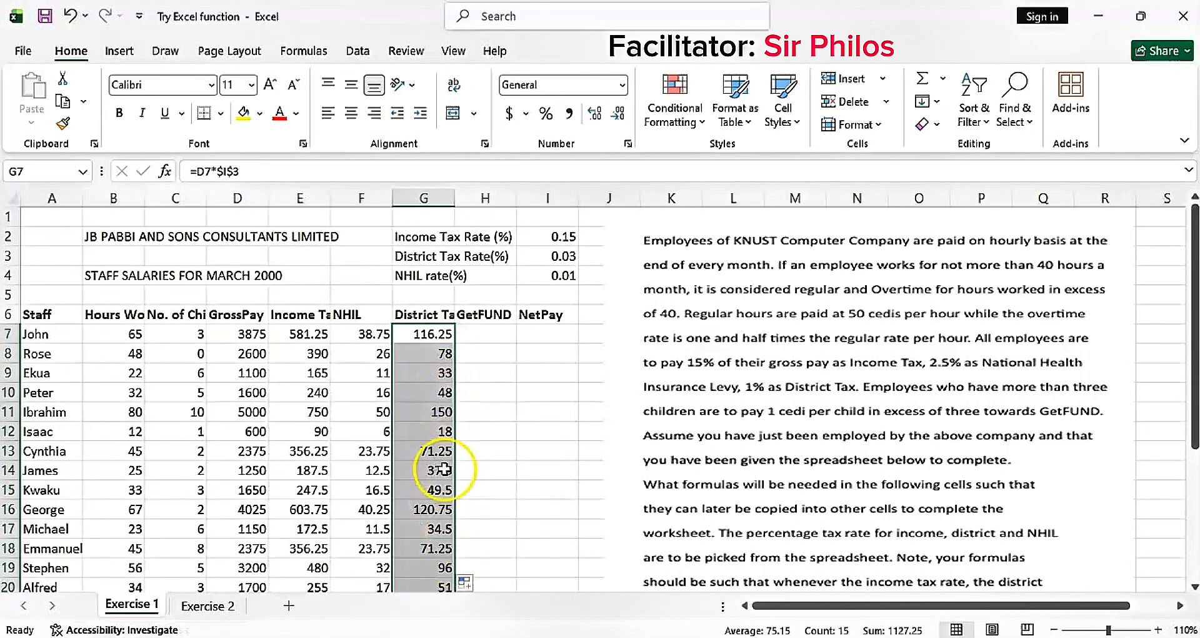
Examine the copied district tax formulas in G8 through G18 to check their gross pay and rate references
left_click(435, 352)
left_click(435, 374)
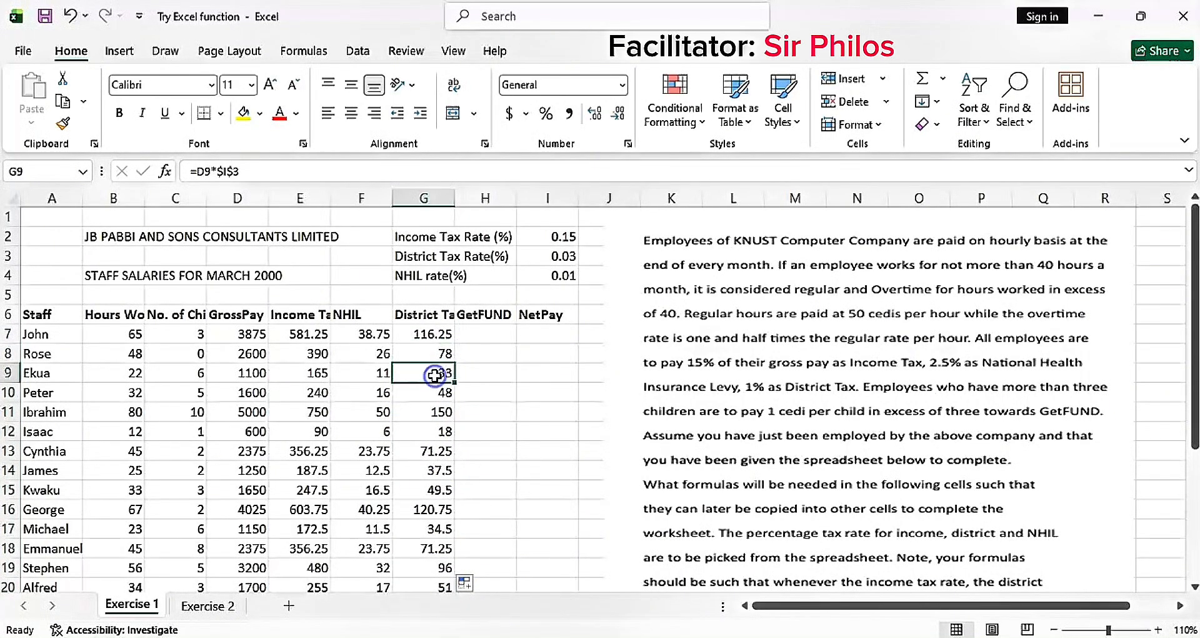
left_click(434, 394)
left_click(435, 414)
left_click(435, 438)
left_click(435, 451)
left_click(435, 470)
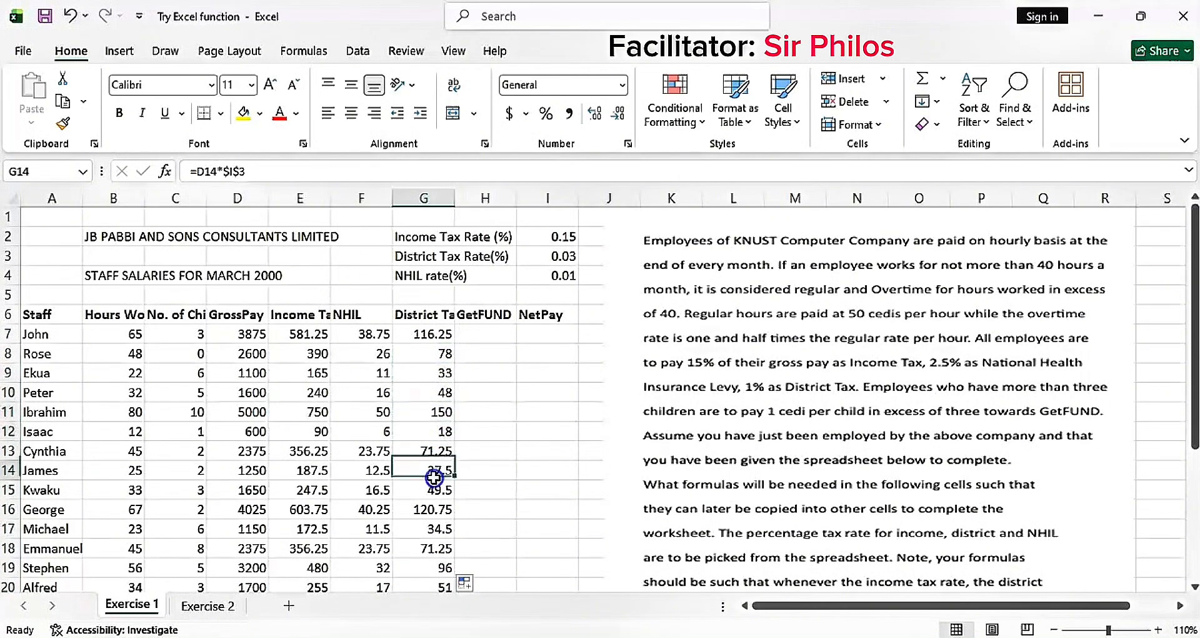
left_click(435, 489)
left_click(435, 509)
left_click(436, 529)
left_click(436, 549)
Enter the GetFUND formula =IF(C7>3, (C7-3)*1, 0) in H7 to charge 1 cedi per child above three
left_click(478, 335)
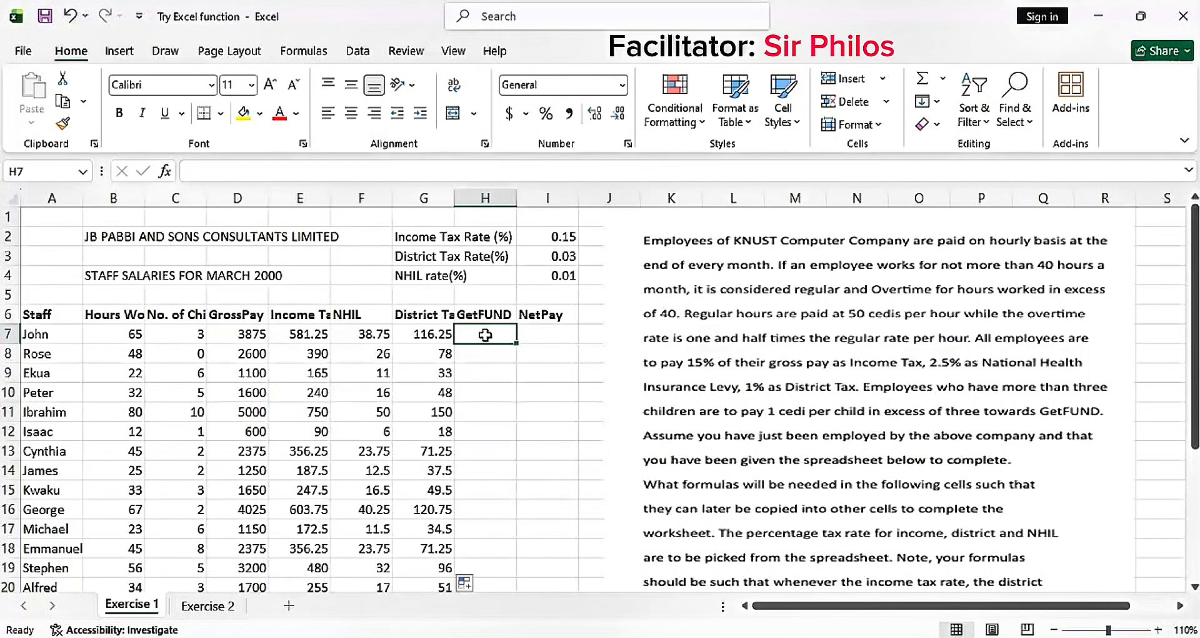
type("=")
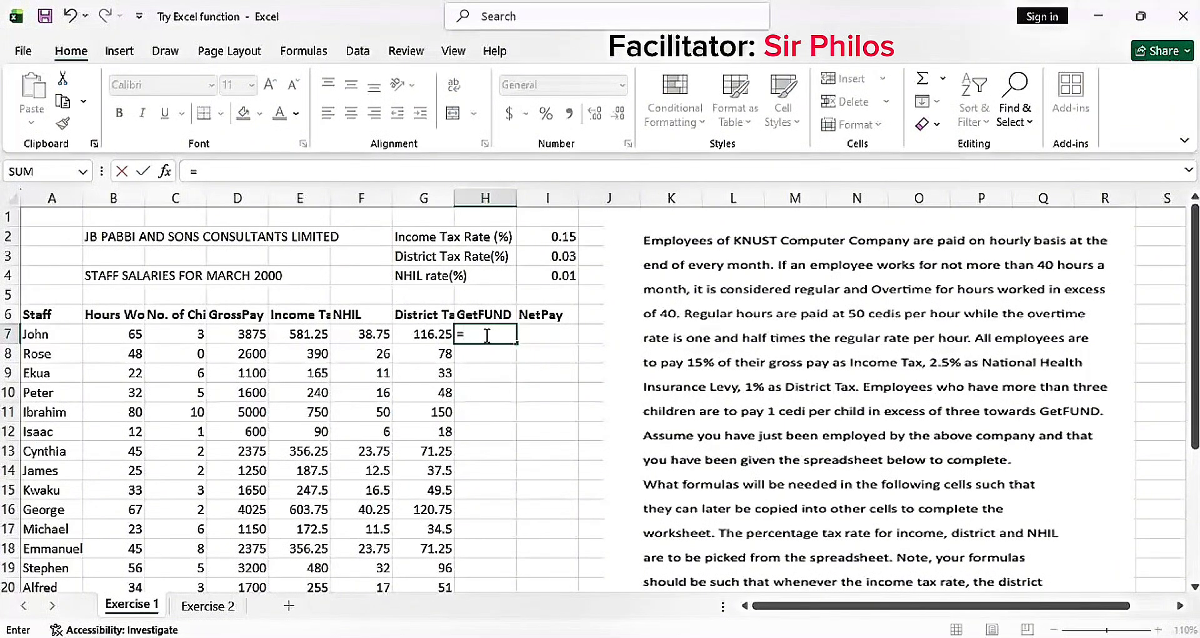
type("i")
key("BackSpace")
type("IF(")
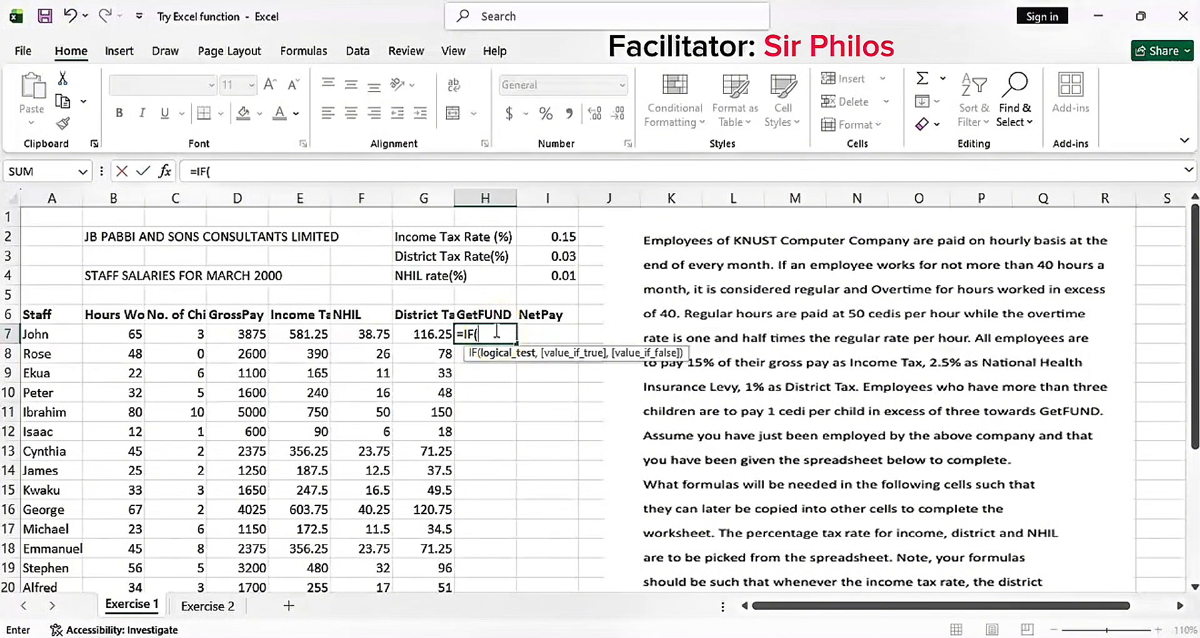
left_click(184, 333)
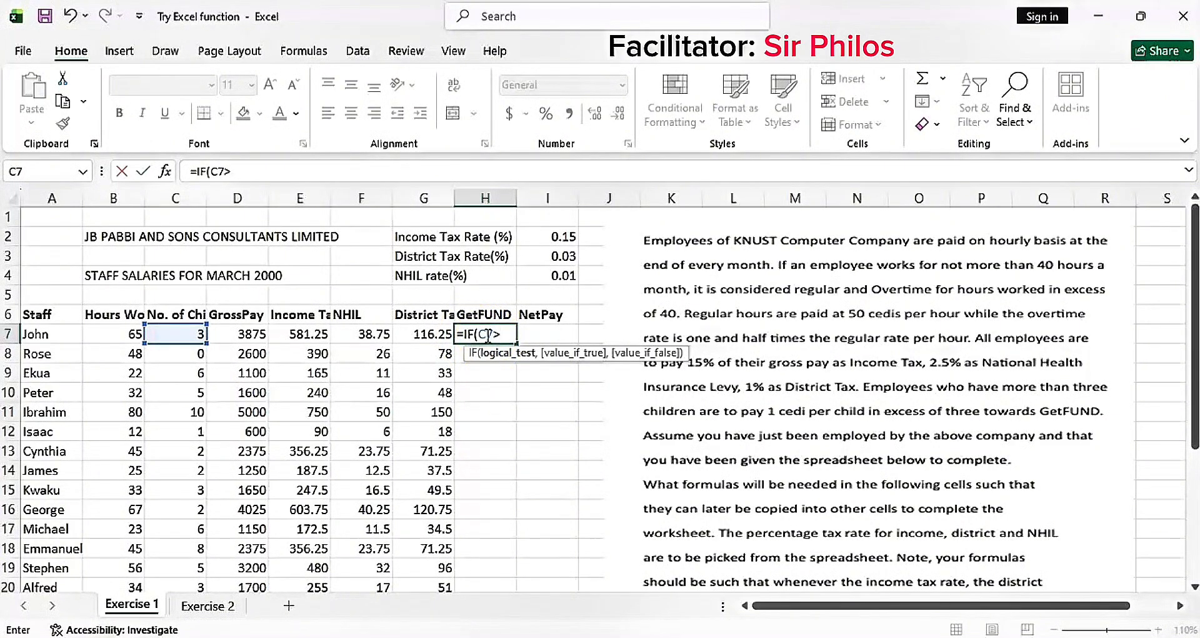
type("3")
type(", (C")
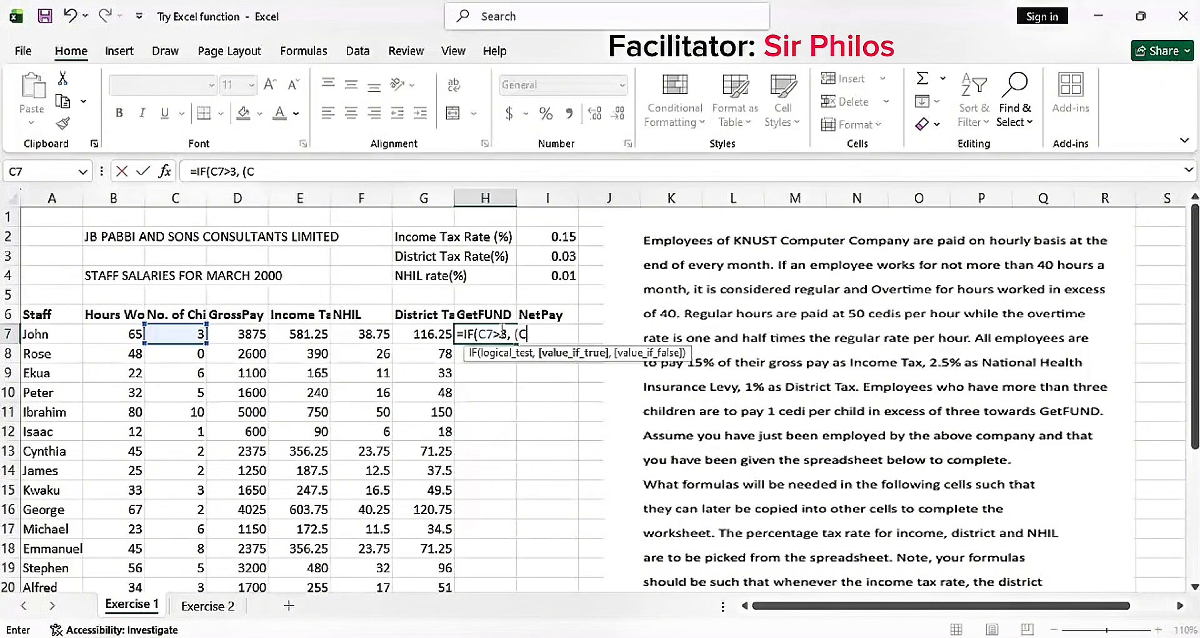
type("7")
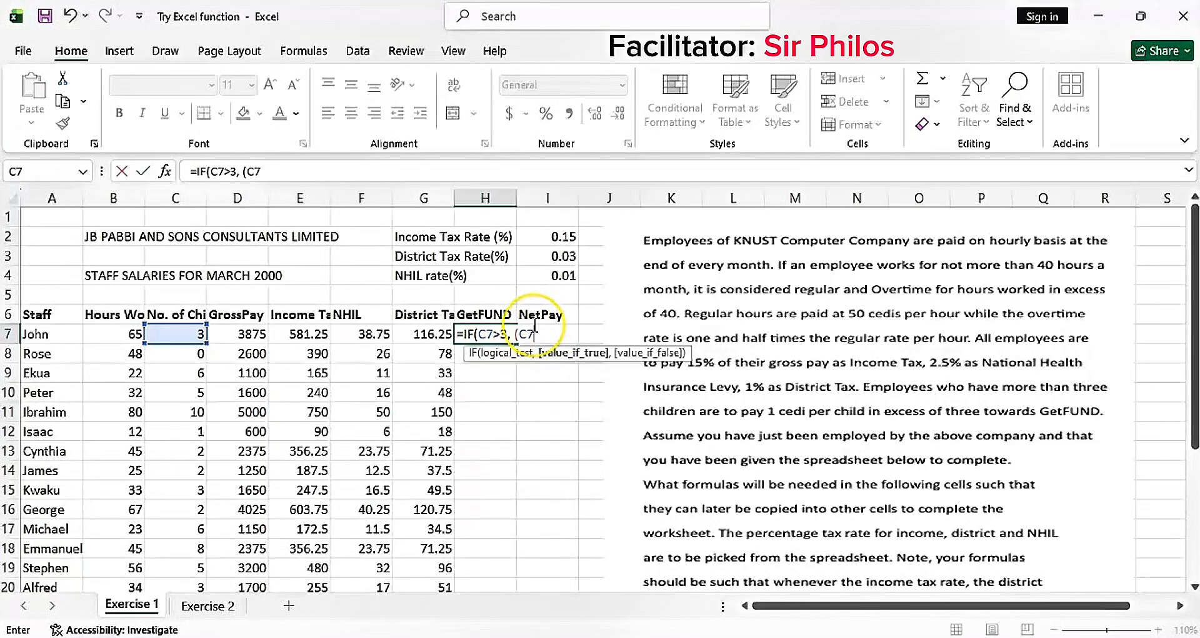
type("-")
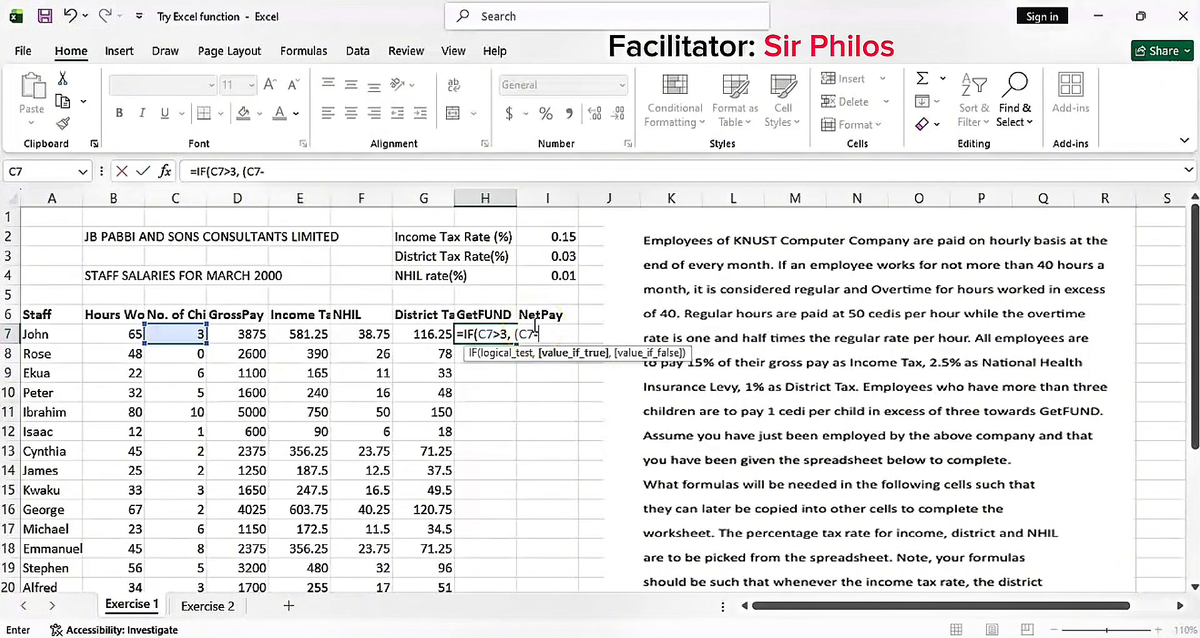
type("3")
type("*")
type(",")
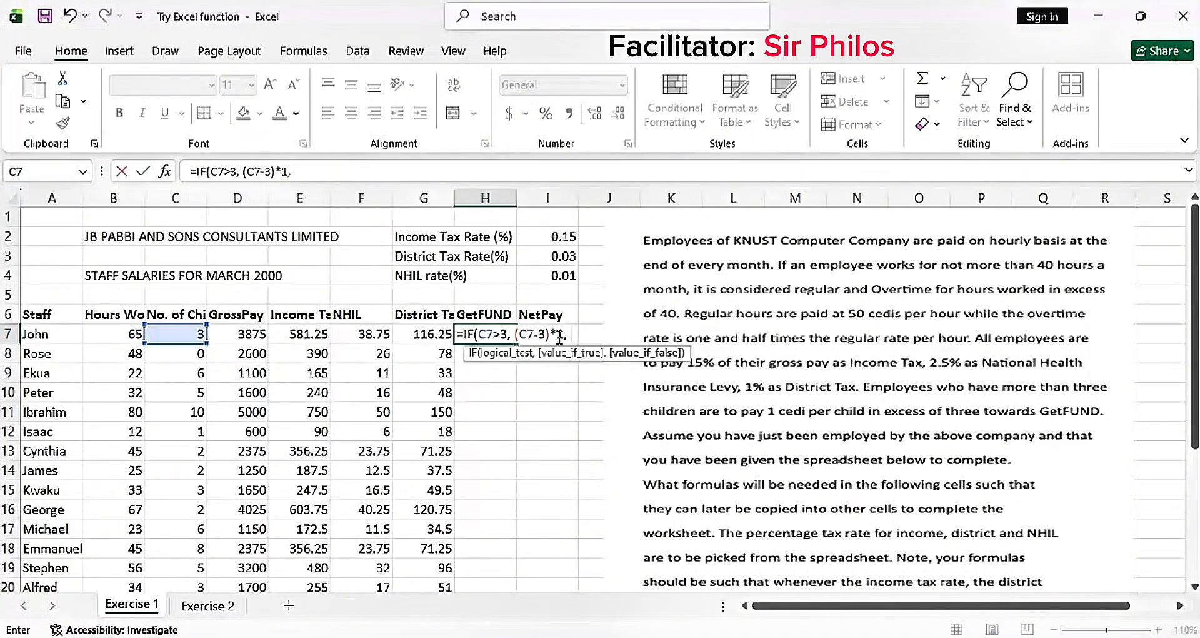
type("0")
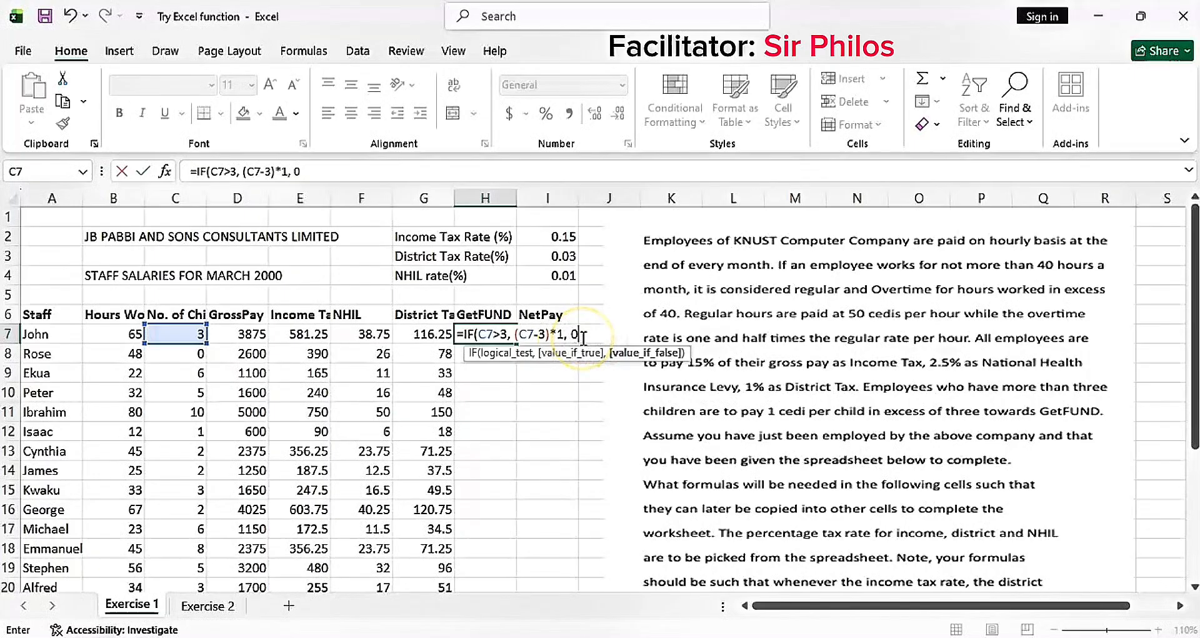
type(")")
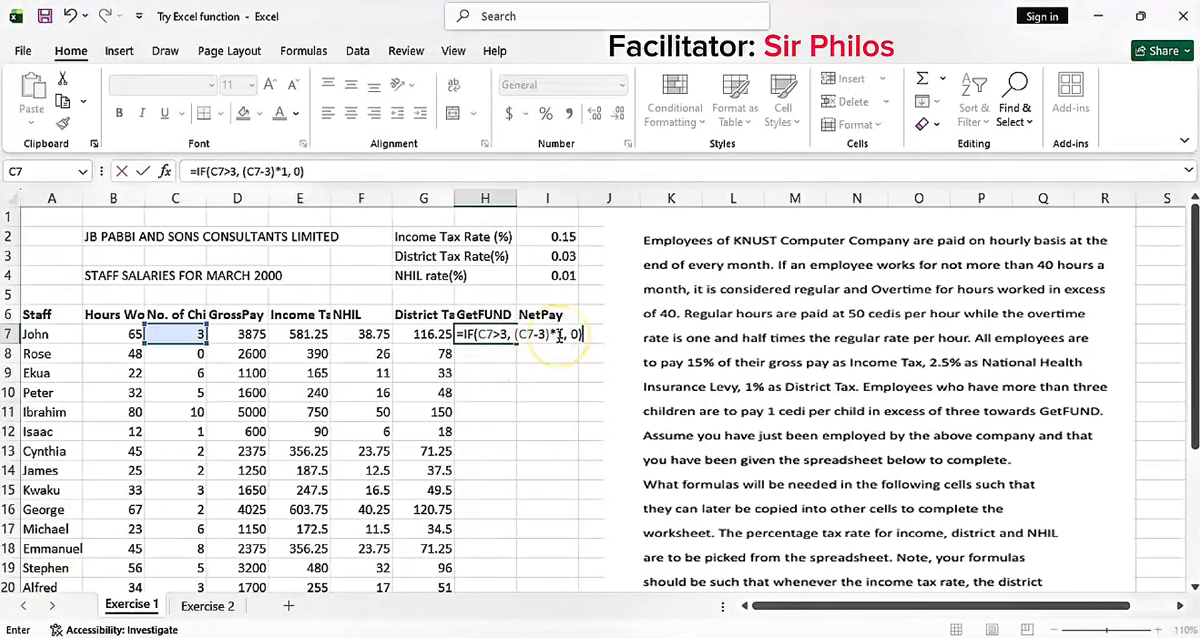
key("Return")
Fill the GetFUND formula from H7 down to H21 for all staff and check the copied formula in H11
left_click(494, 334)
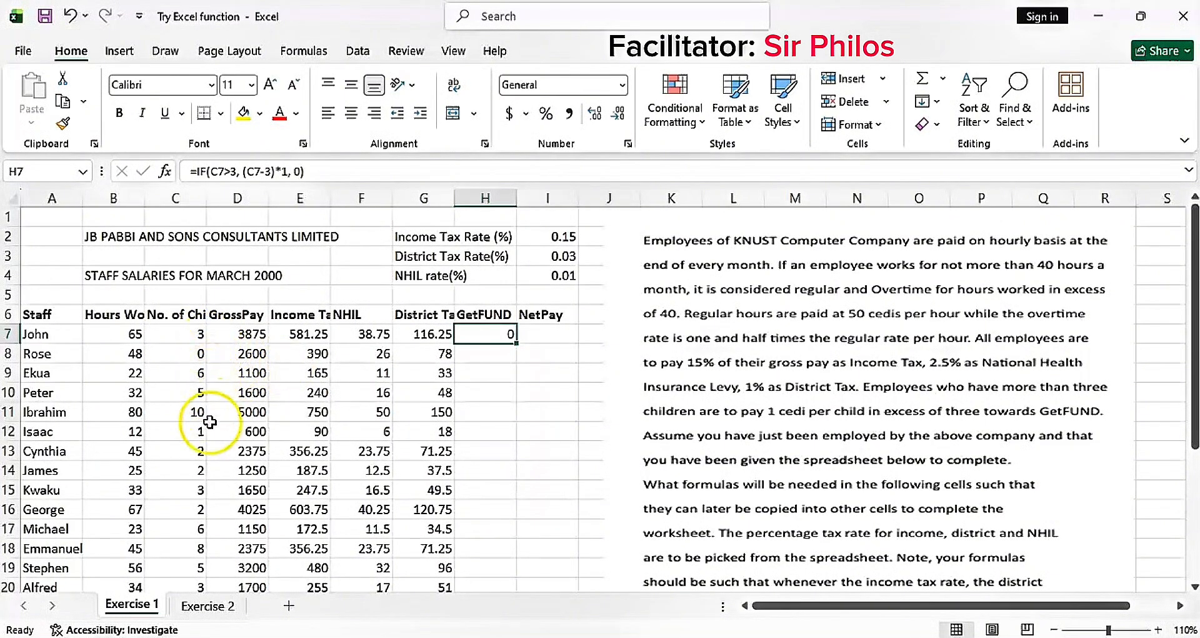
double_click(517, 342)
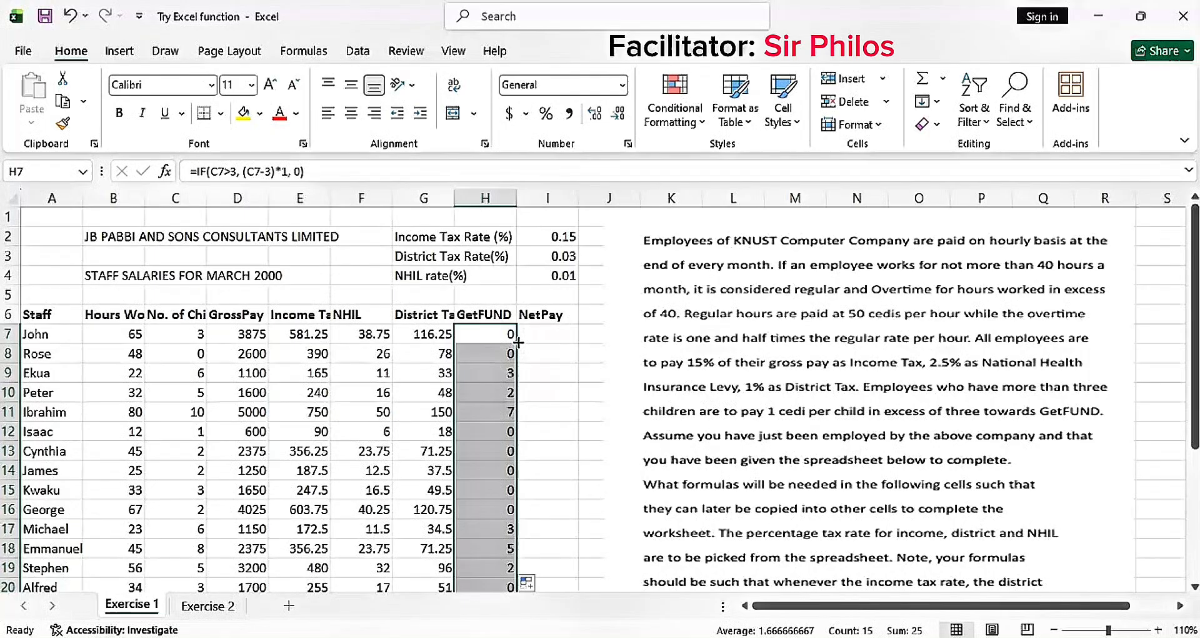
left_click(483, 410)
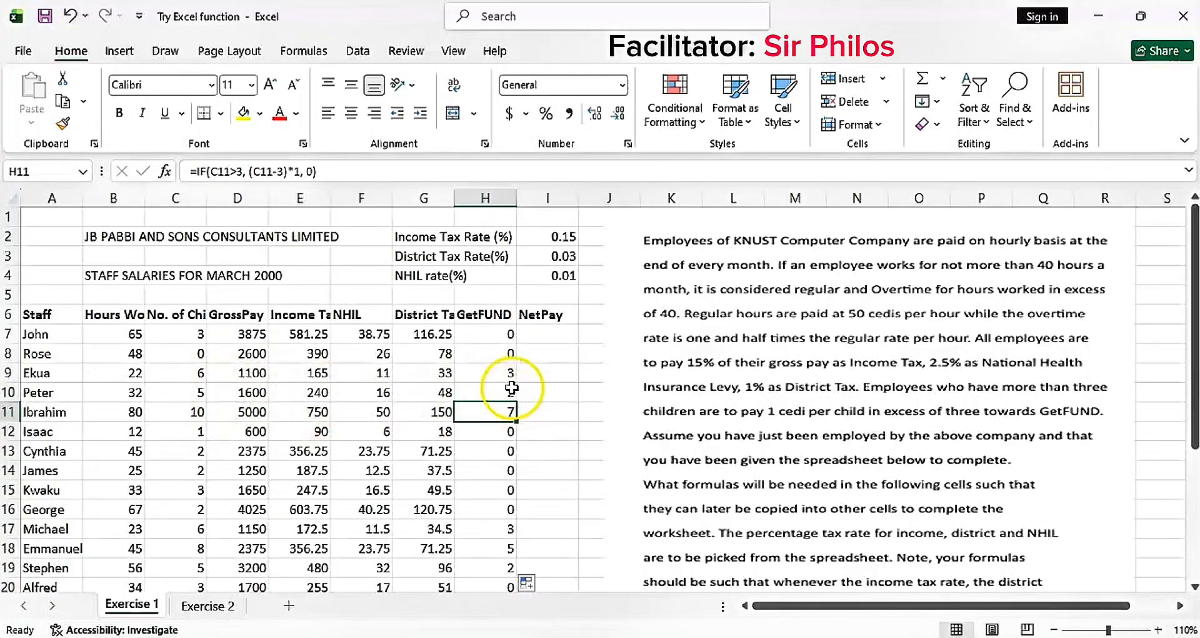
left_click(497, 339)
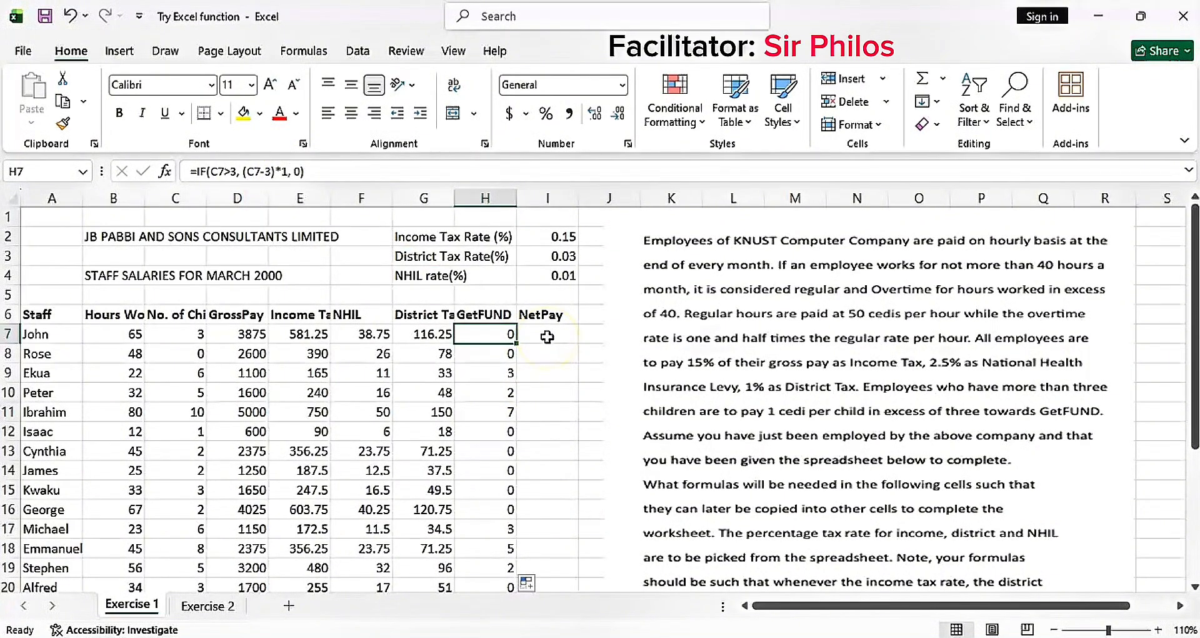
left_click(547, 337)
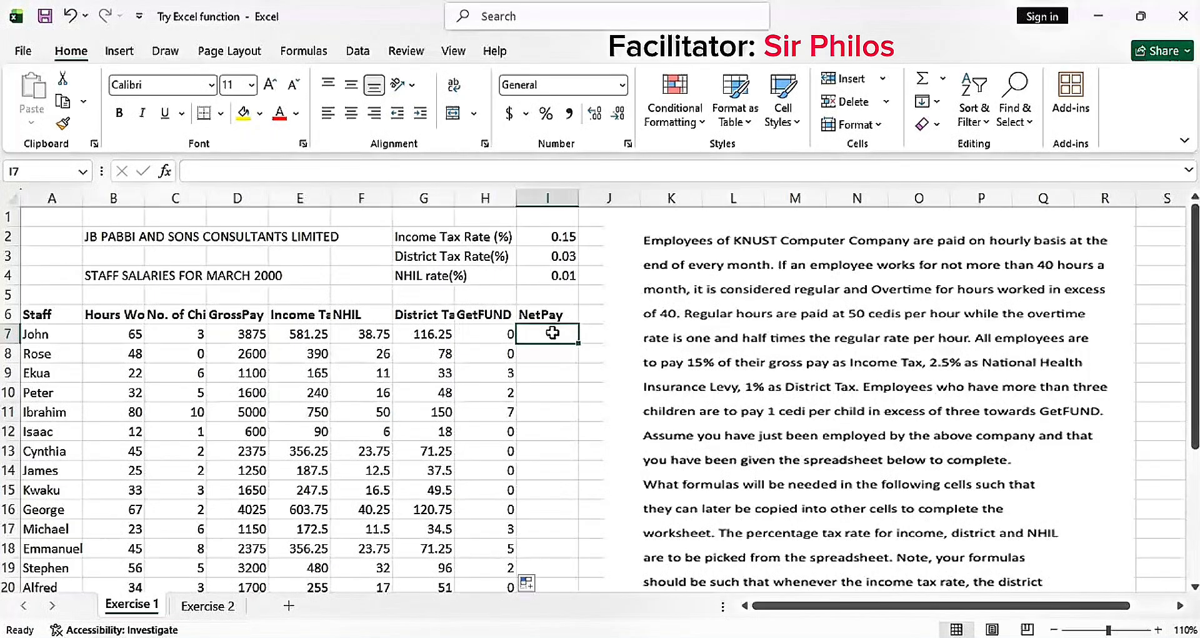
type("=")
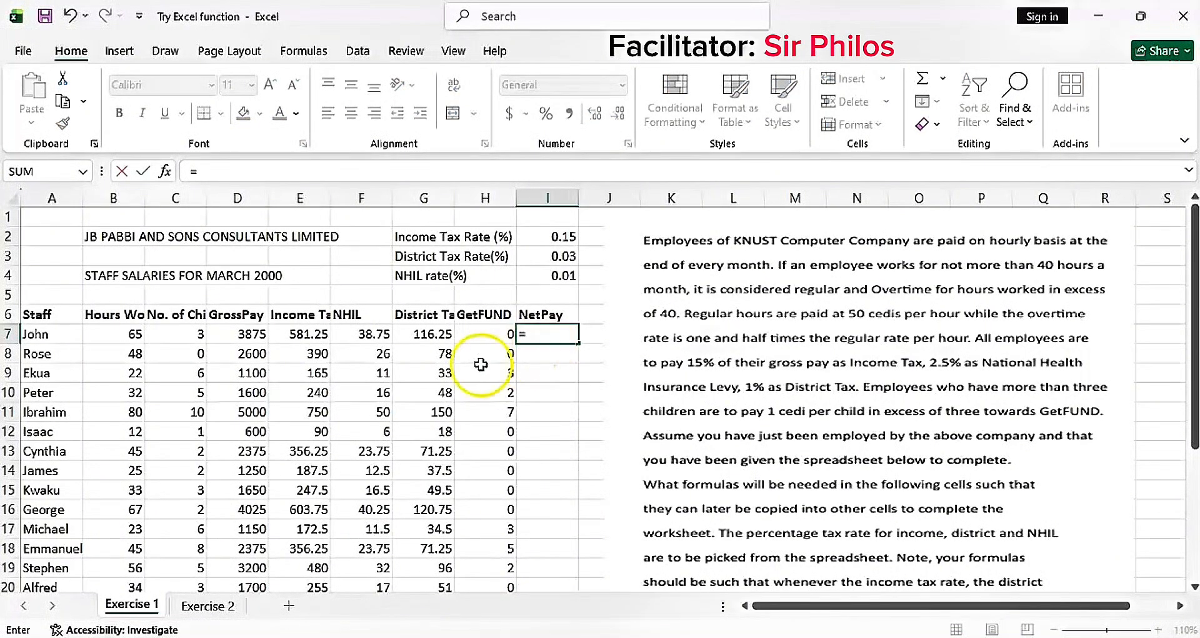
left_click(253, 333)
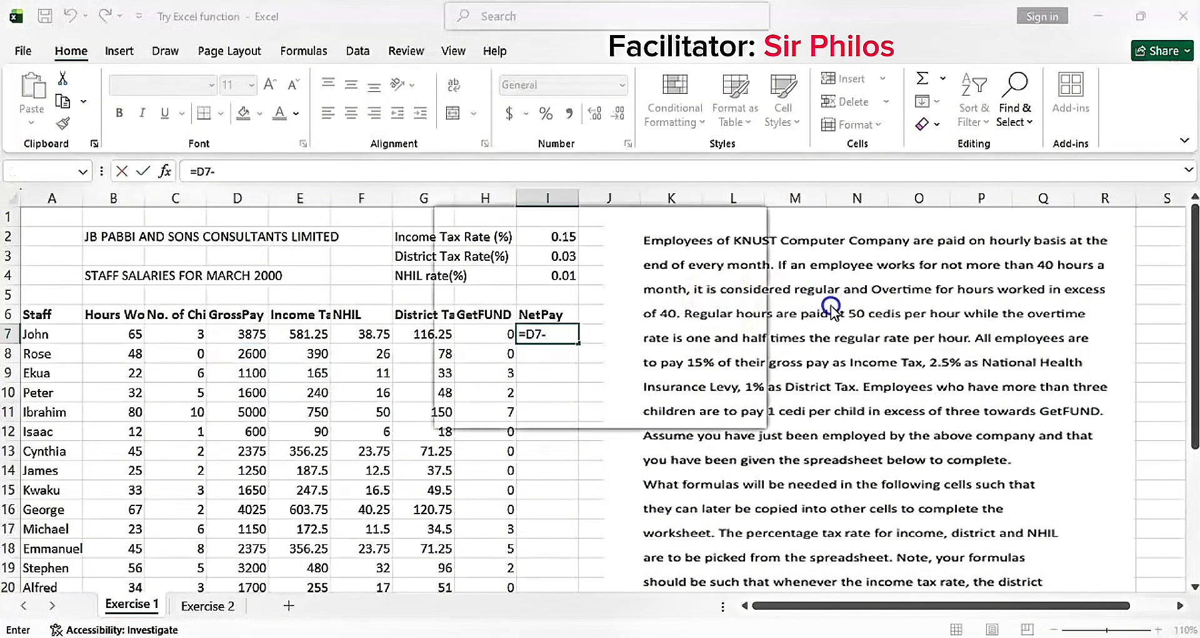
key("Return")
left_click(720, 396)
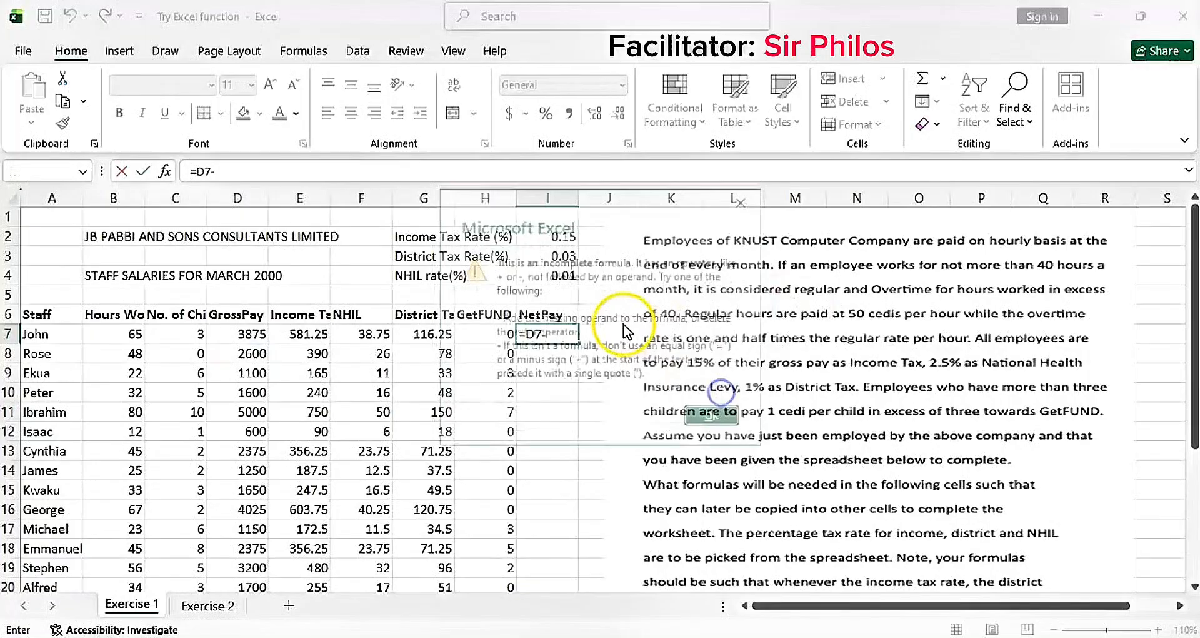
left_click(747, 201)
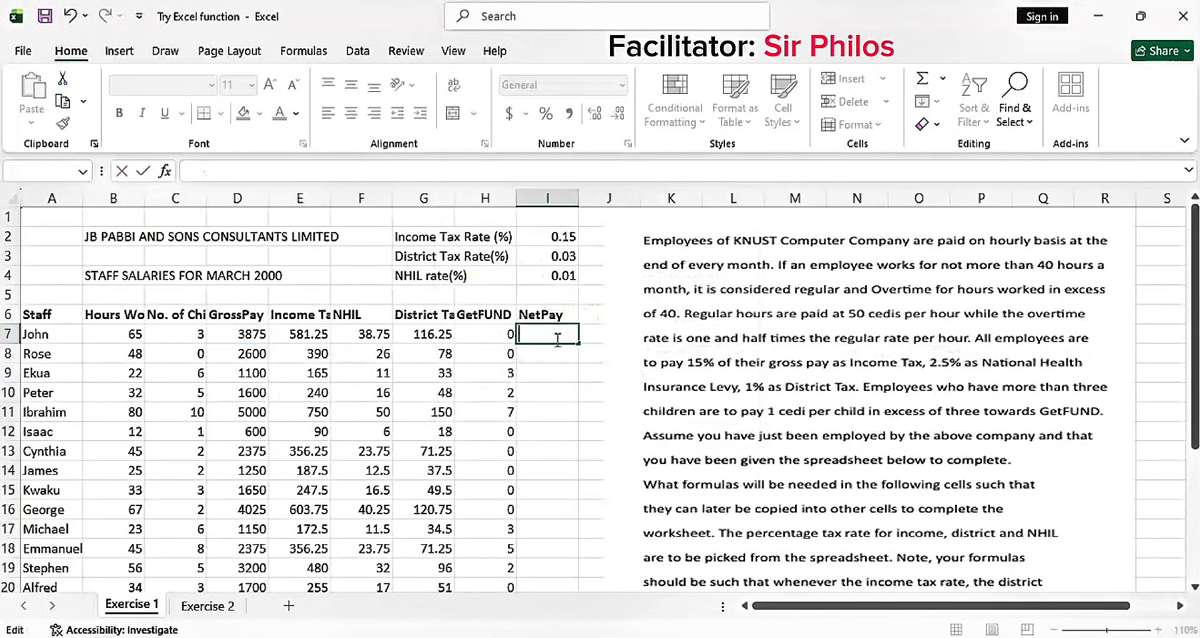
key("Escape")
Move the exercise text box clear of the NetPay column and enter the net pay formula =D7-E7-F7-G7-H7 in I7
left_click(735, 311)
left_click_drag(734, 311, 907, 318)
left_click(542, 338)
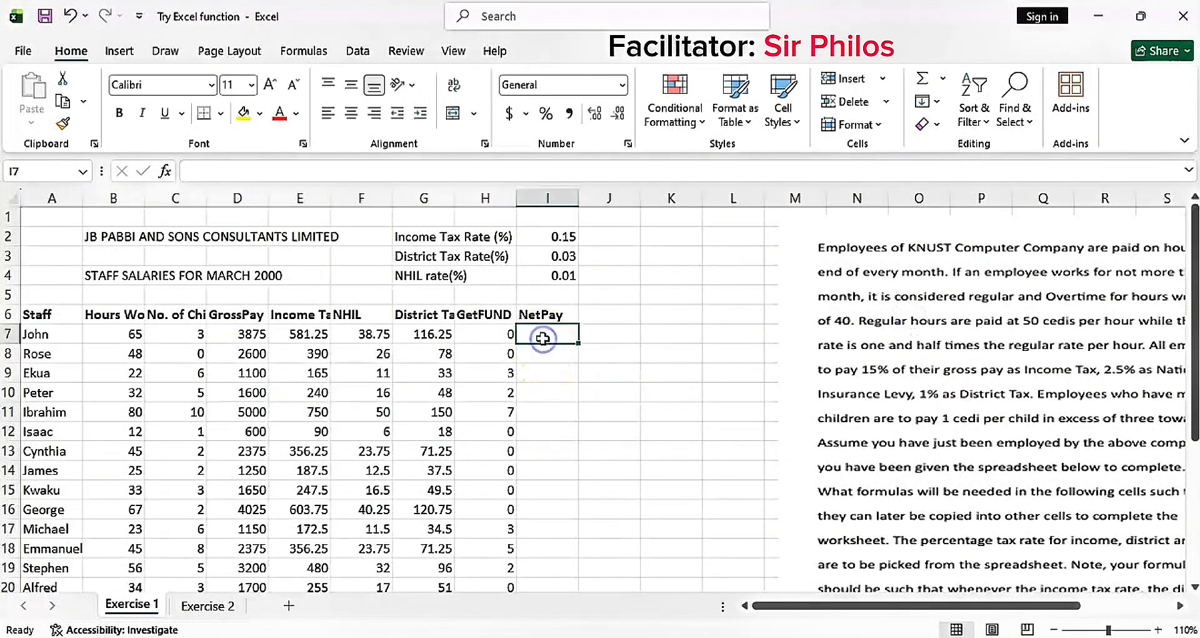
type("=")
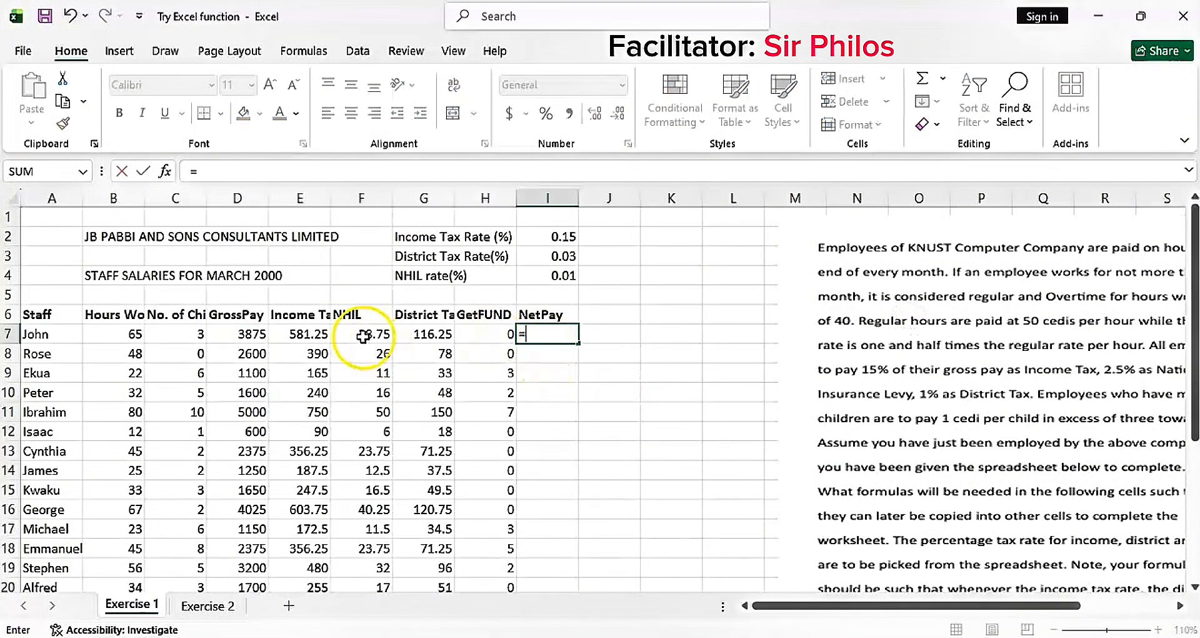
left_click(238, 333)
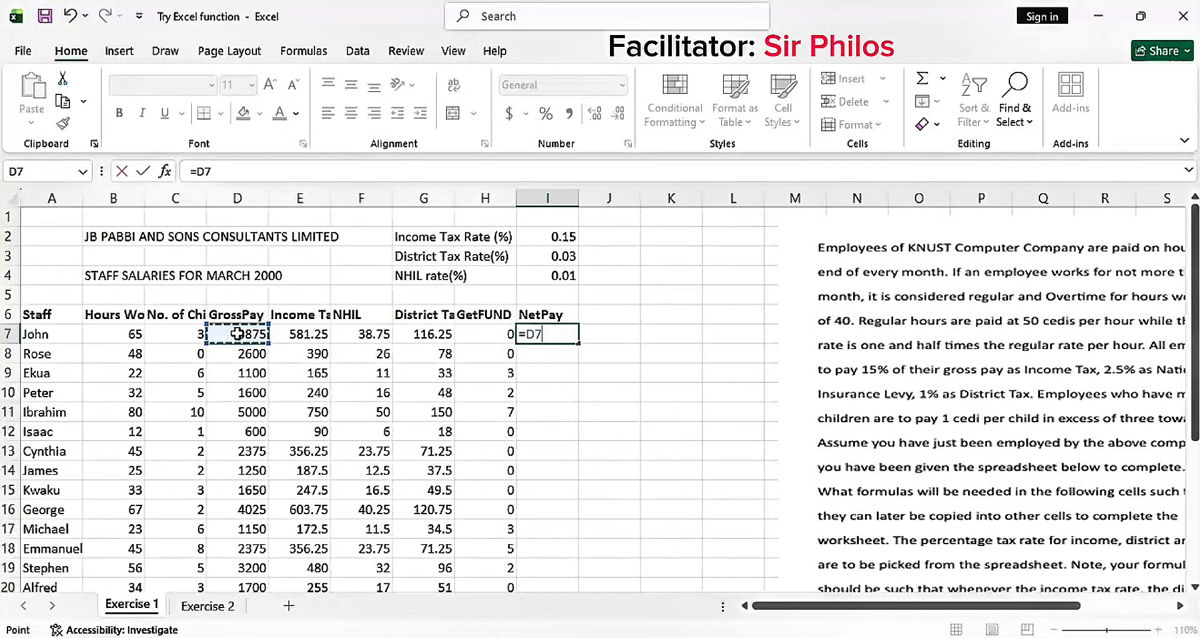
left_click(293, 331)
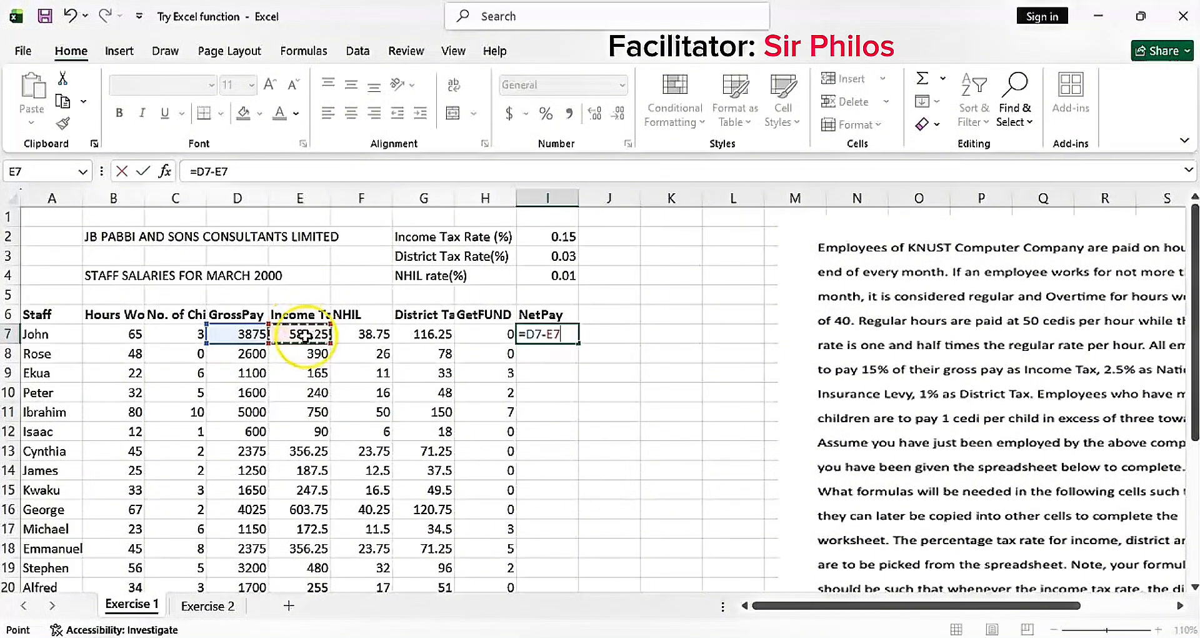
type("-")
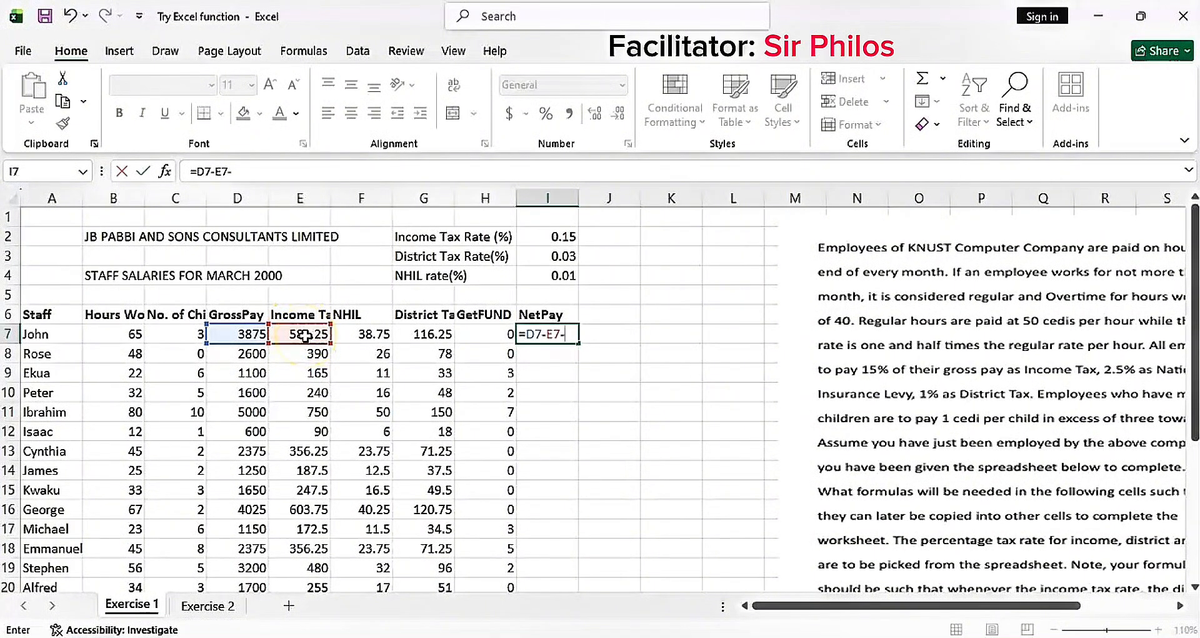
left_click(363, 336)
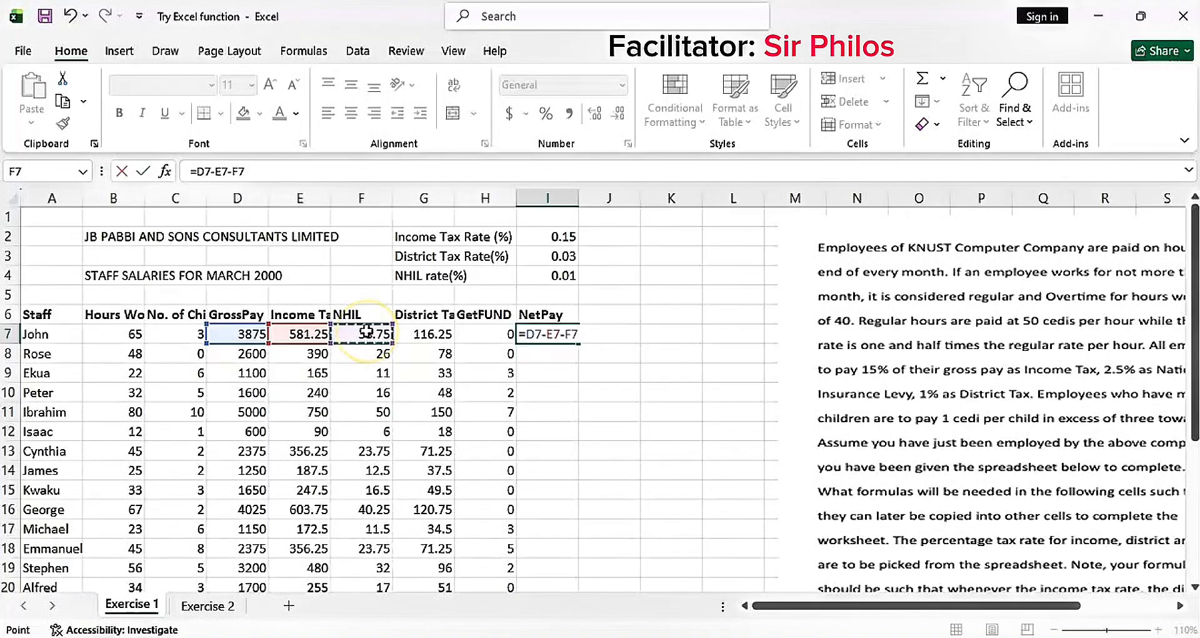
left_click(416, 335)
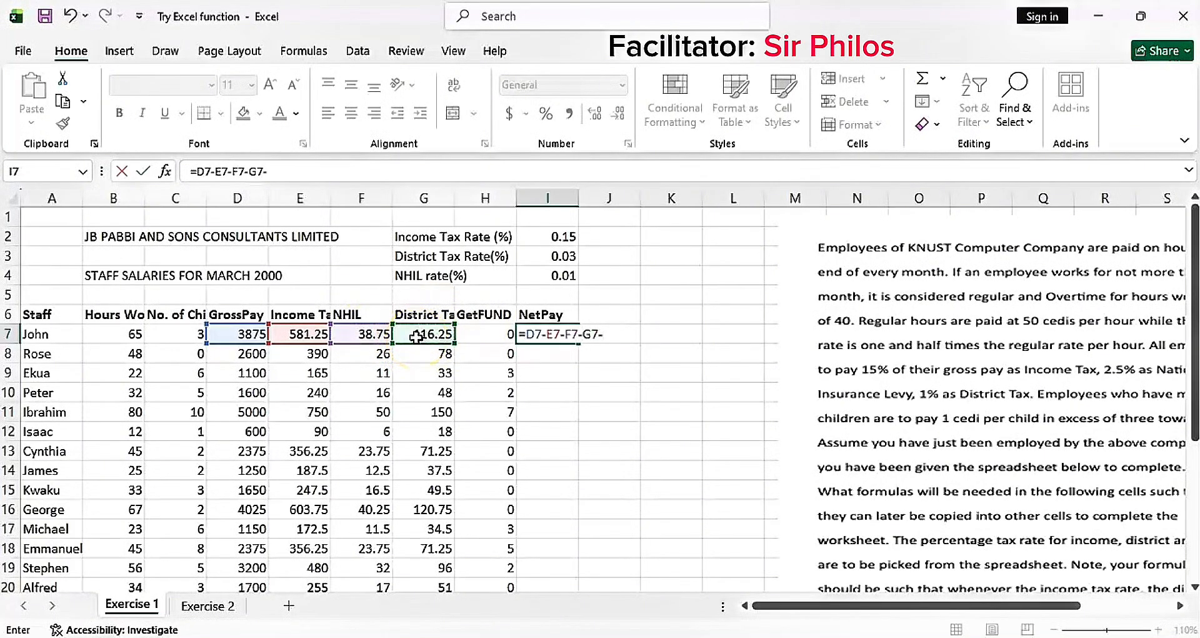
left_click(479, 335)
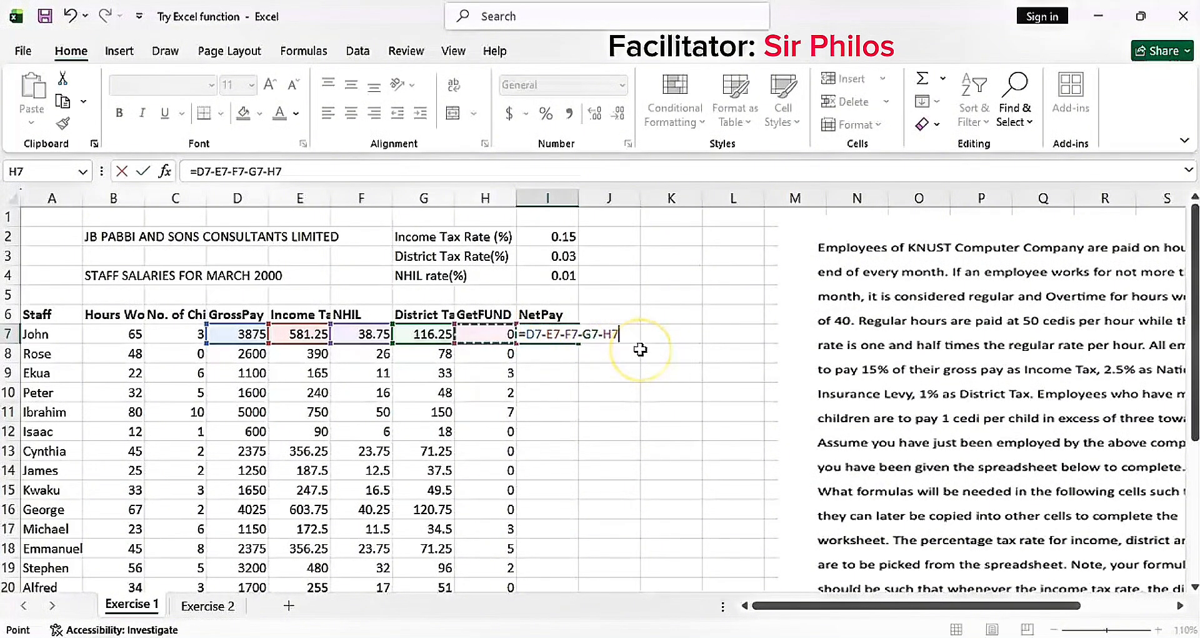
key("Return")
Fill the net pay formula from I7 down to I21 for all staff and check the copied formula in I12
left_click(550, 336)
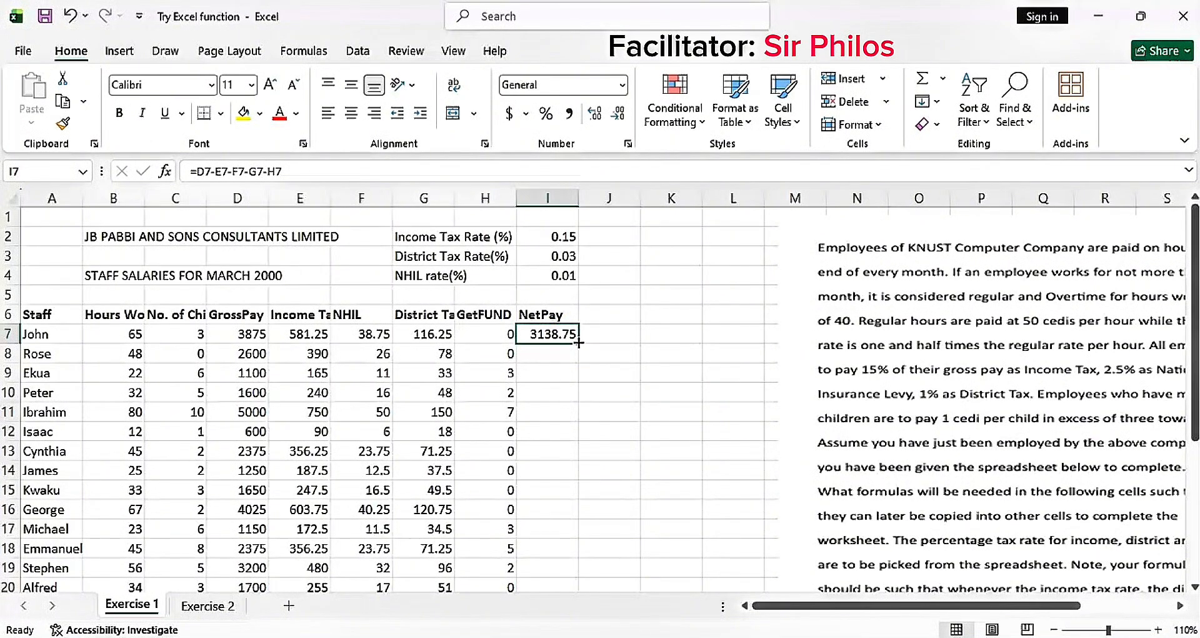
double_click(578, 342)
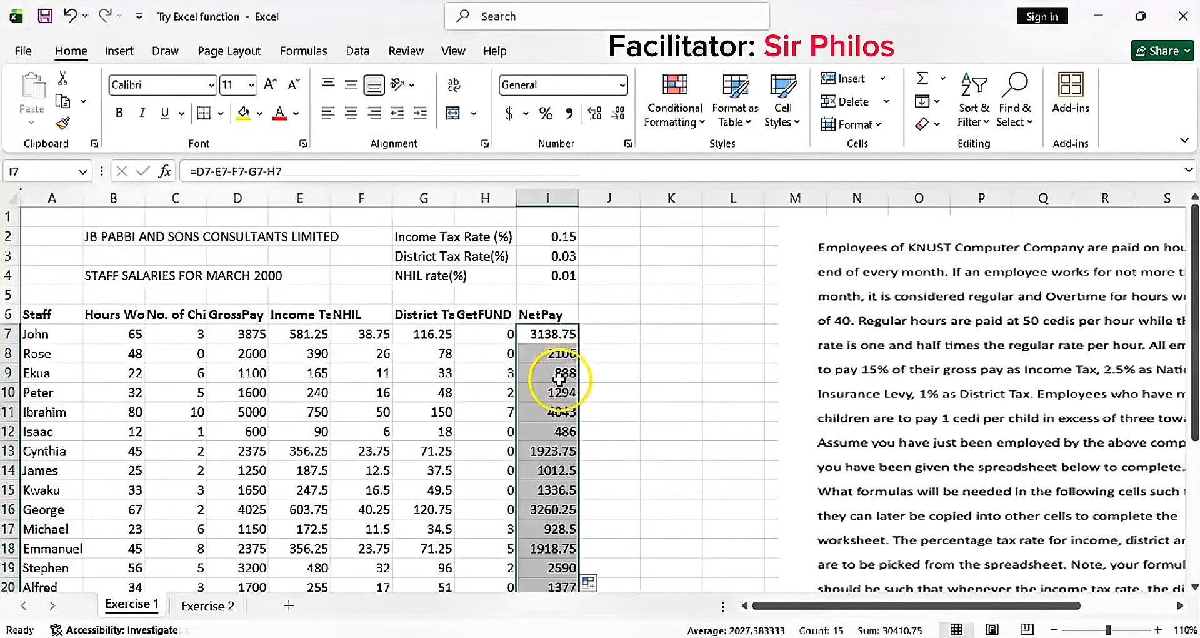
scroll(559, 378, "down", 3)
scroll(549, 438, "up", 3)
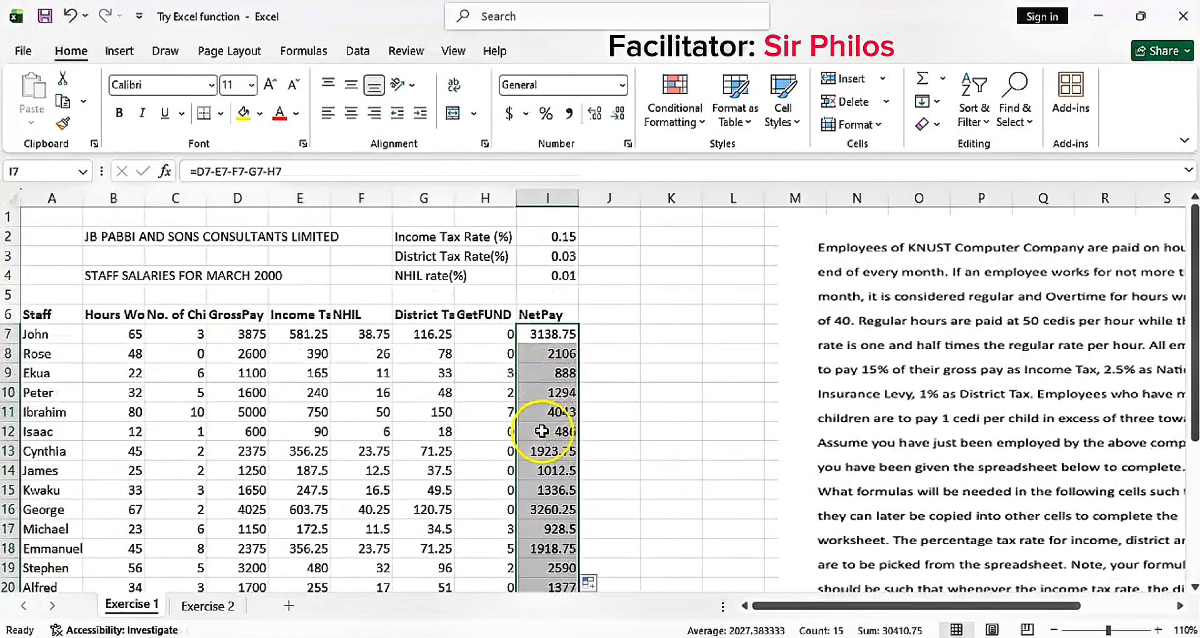
scroll(553, 478, "down", 2)
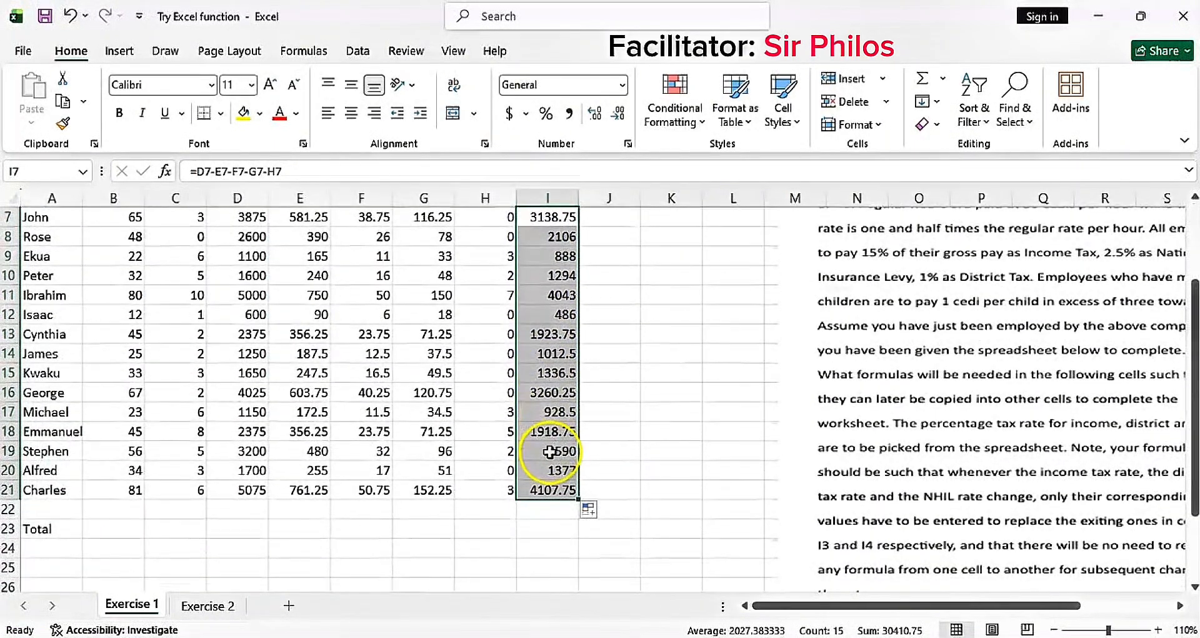
scroll(551, 452, "up", 2)
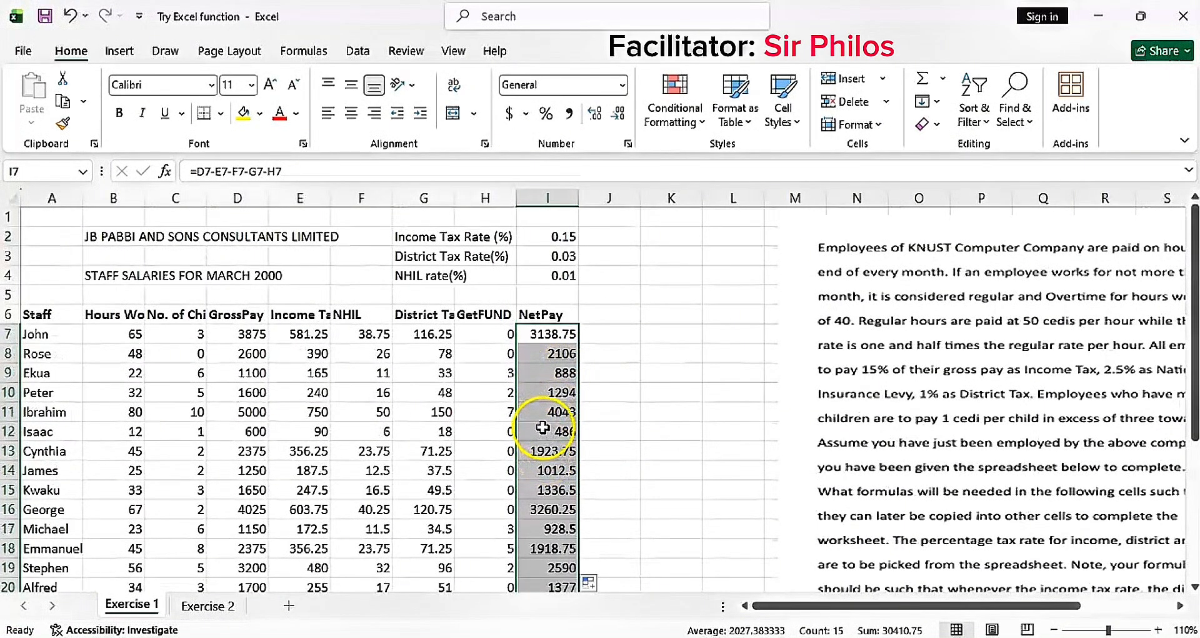
left_click(543, 430)
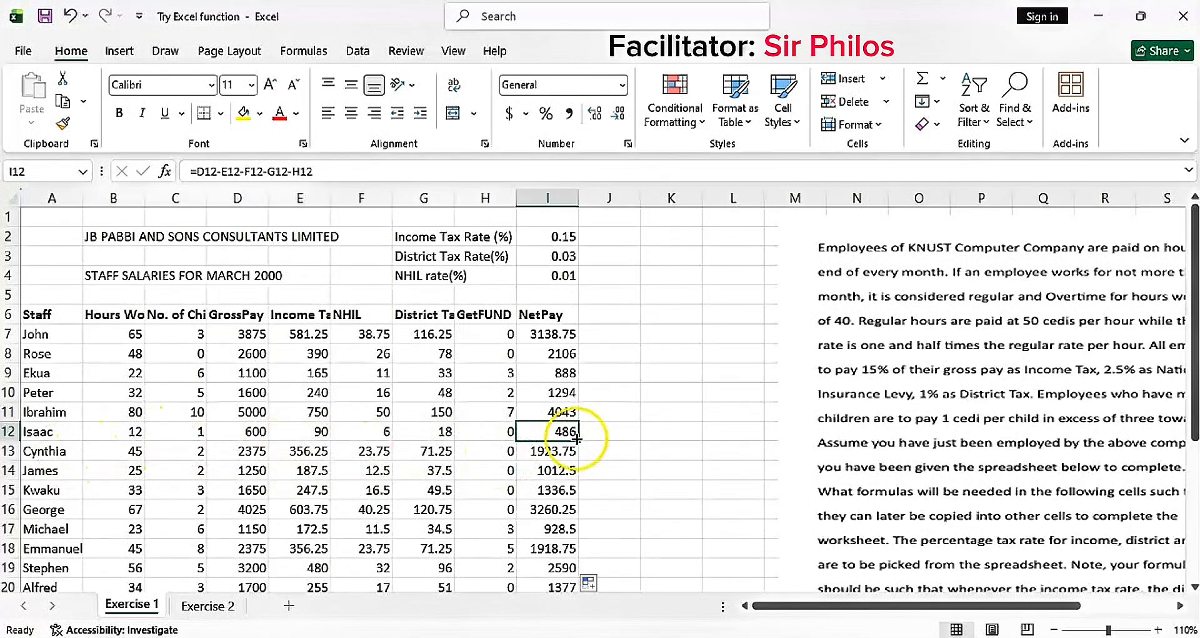
scroll(578, 437, "down", 2)
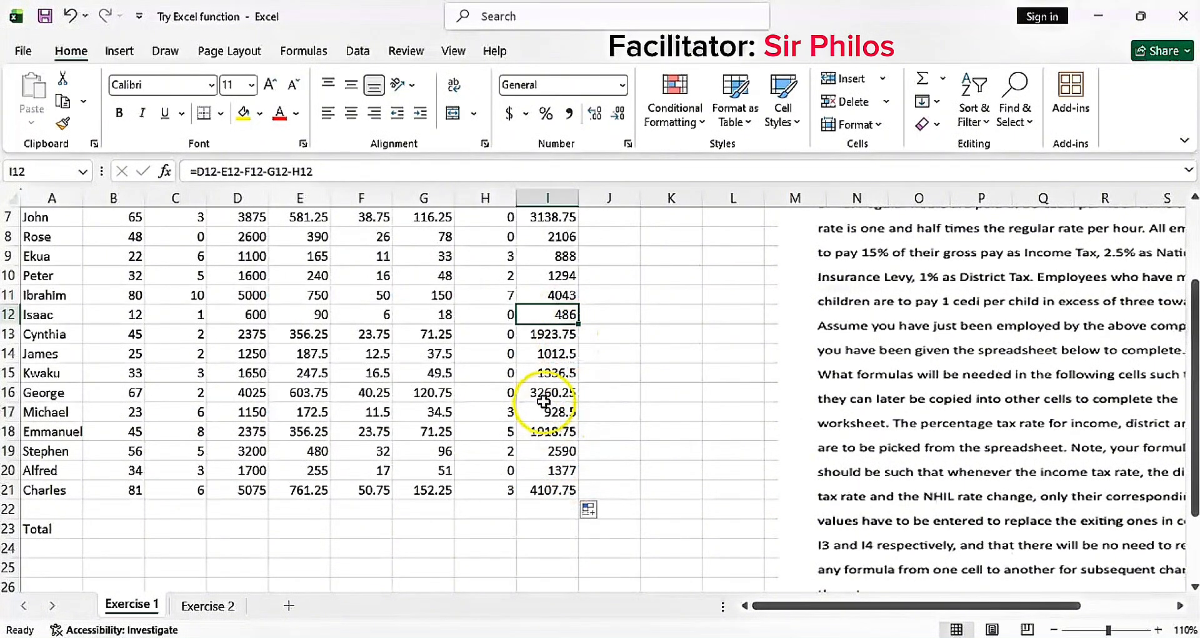
scroll(560, 419, "up", 2)
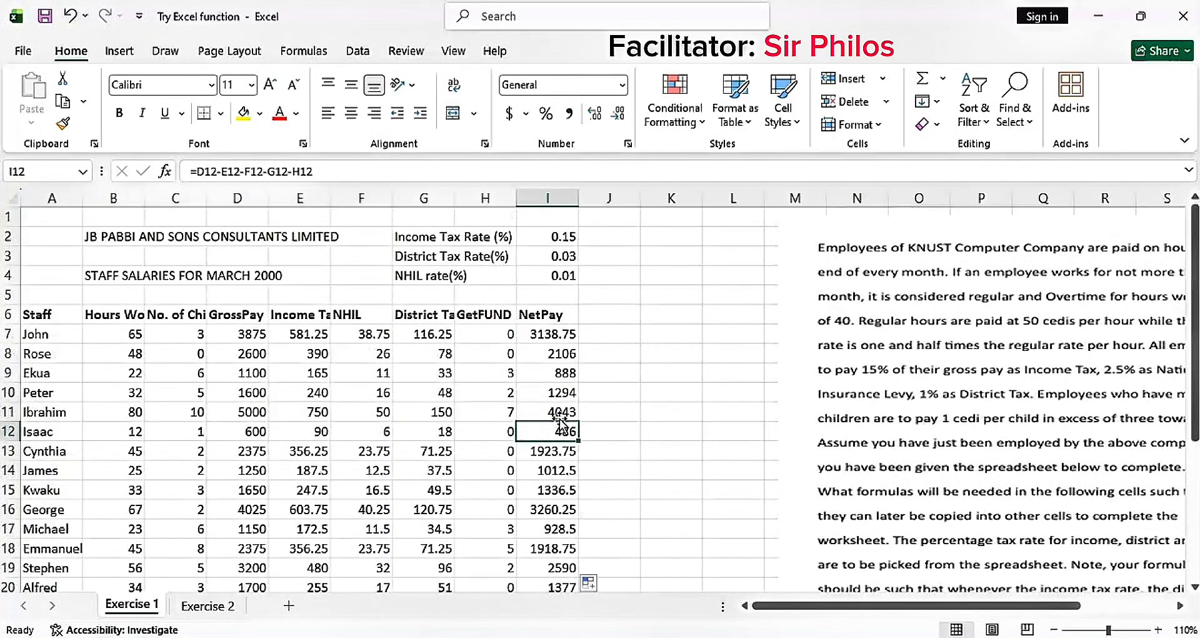
Review the completed payroll columns down to the Total row to see which columns need totals
scroll(561, 425, "down", 2)
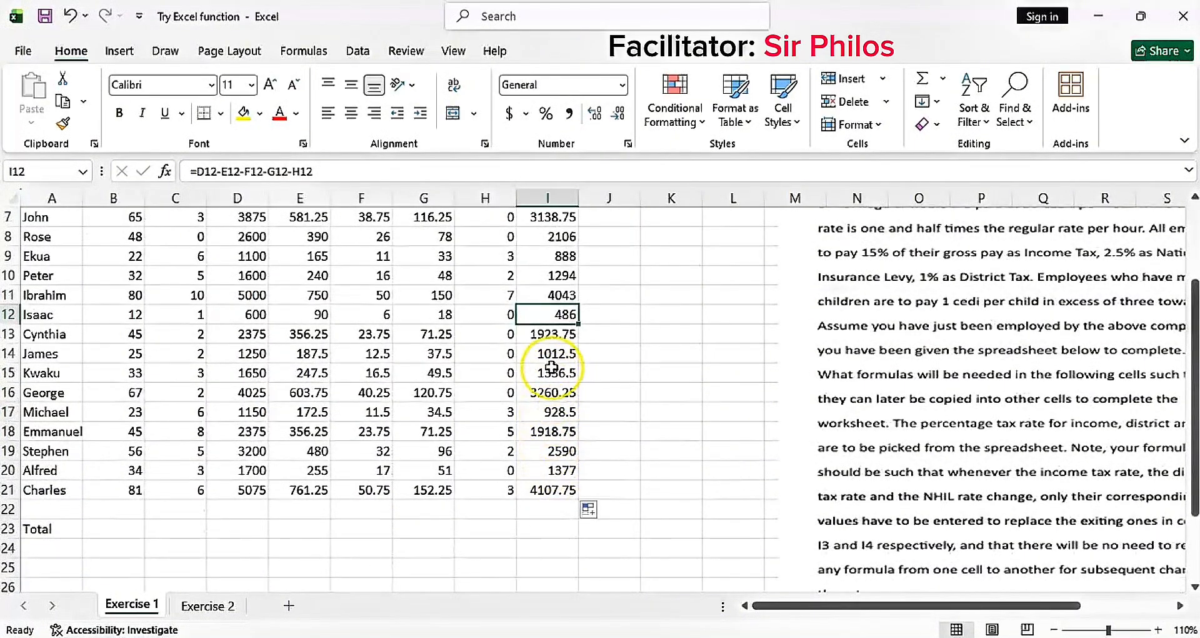
scroll(563, 402, "up", 2)
scroll(552, 368, "down", 1)
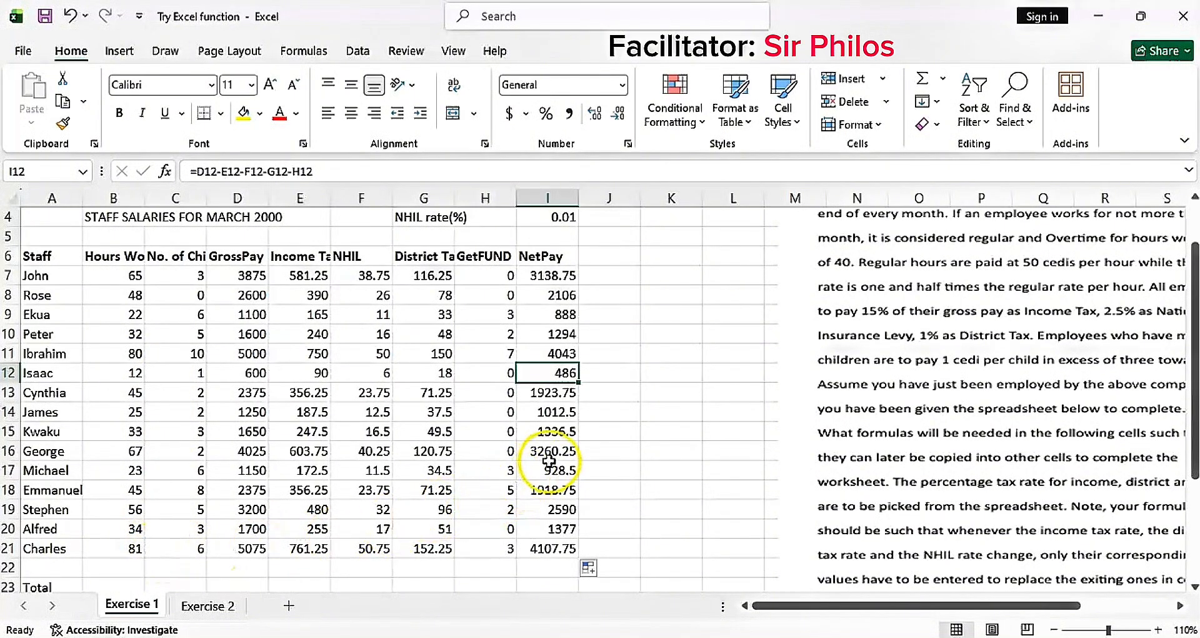
scroll(549, 460, "down", 3)
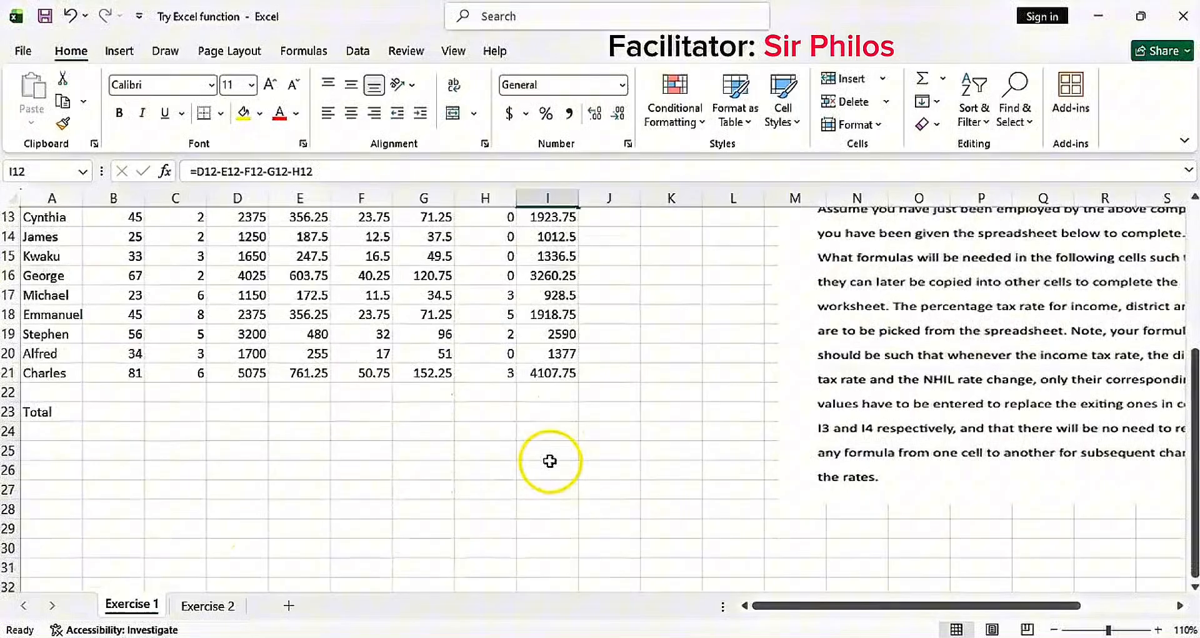
left_click(123, 410)
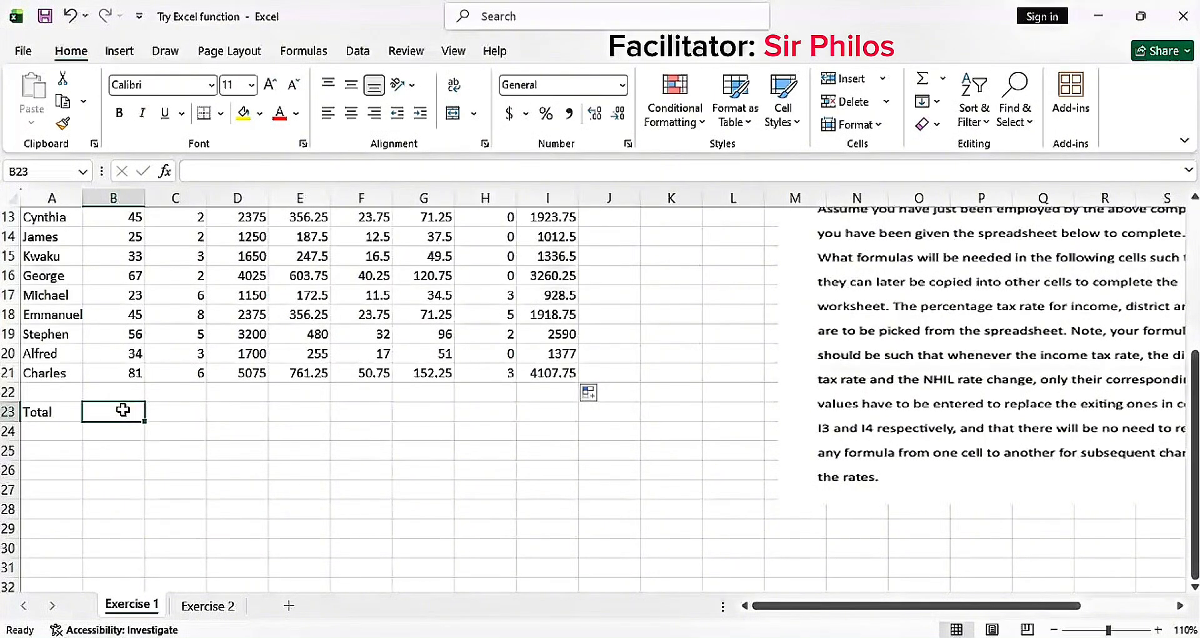
scroll(112, 250, "up", 4)
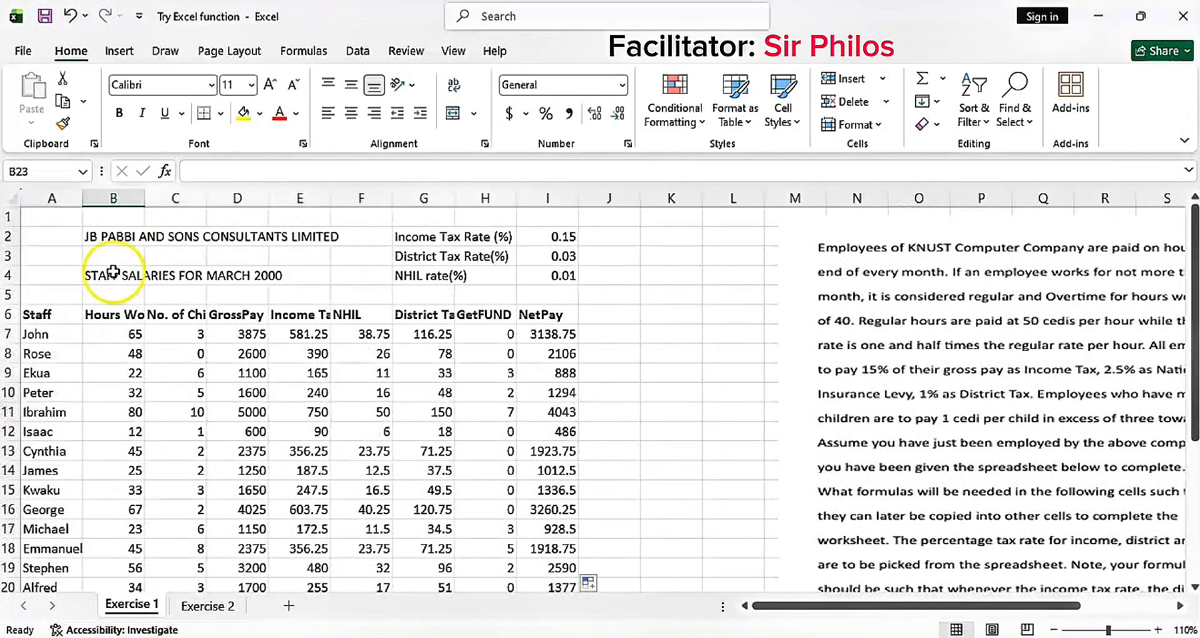
scroll(110, 351, "down", 2)
scroll(123, 302, "up", 1)
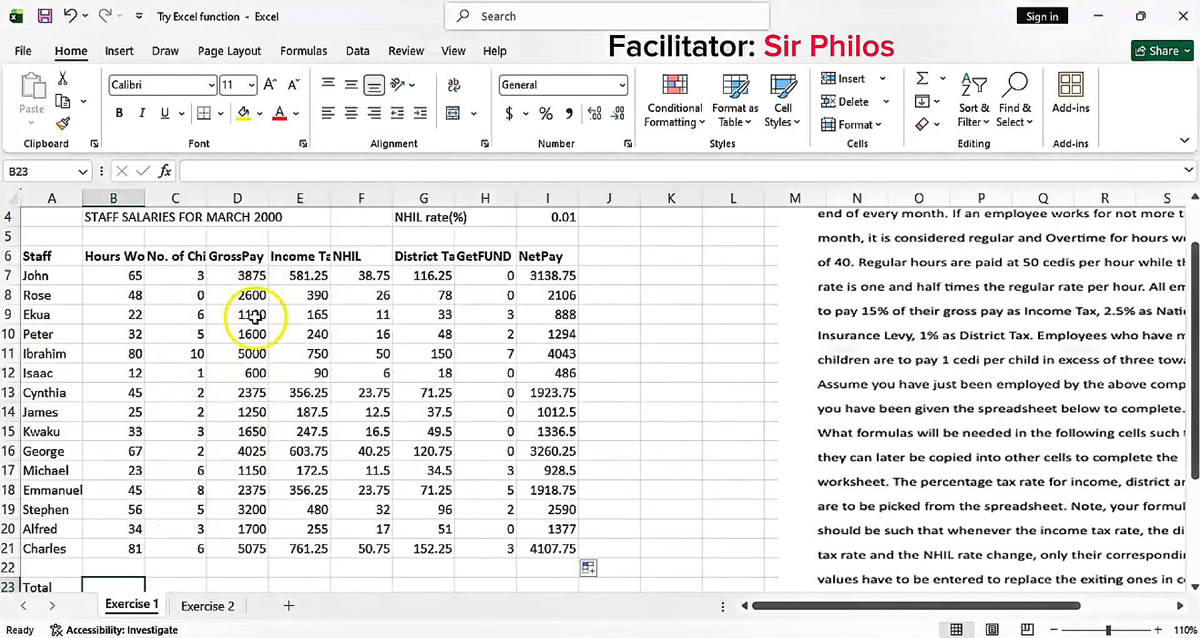
scroll(257, 319, "down", 2)
scroll(125, 319, "up", 2)
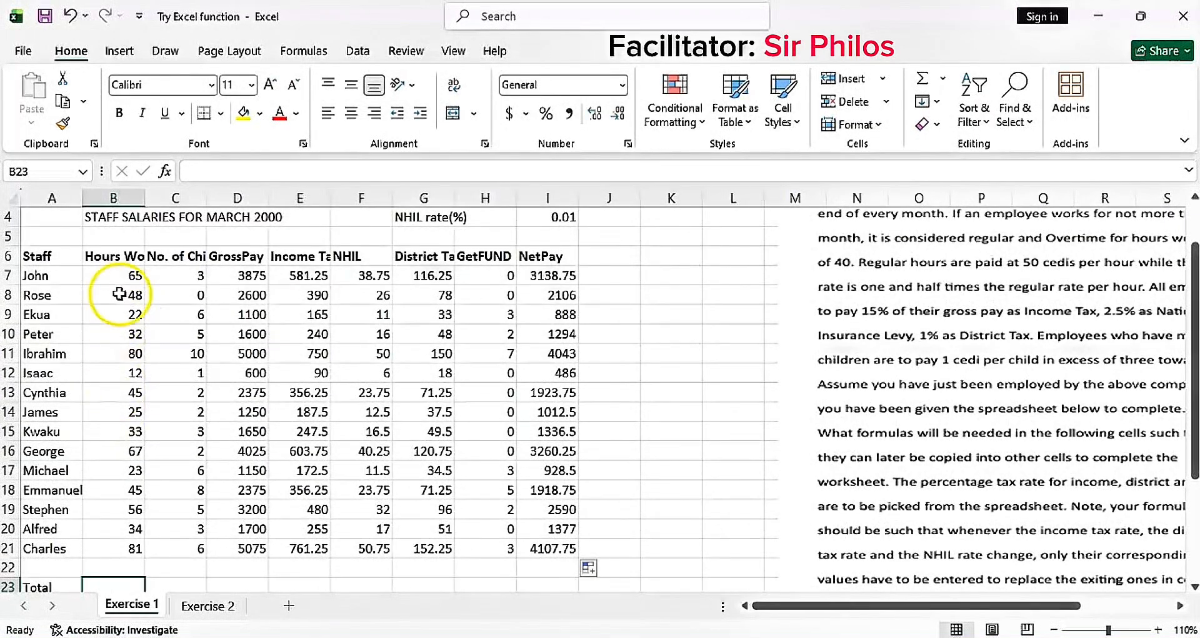
scroll(122, 300, "down", 1)
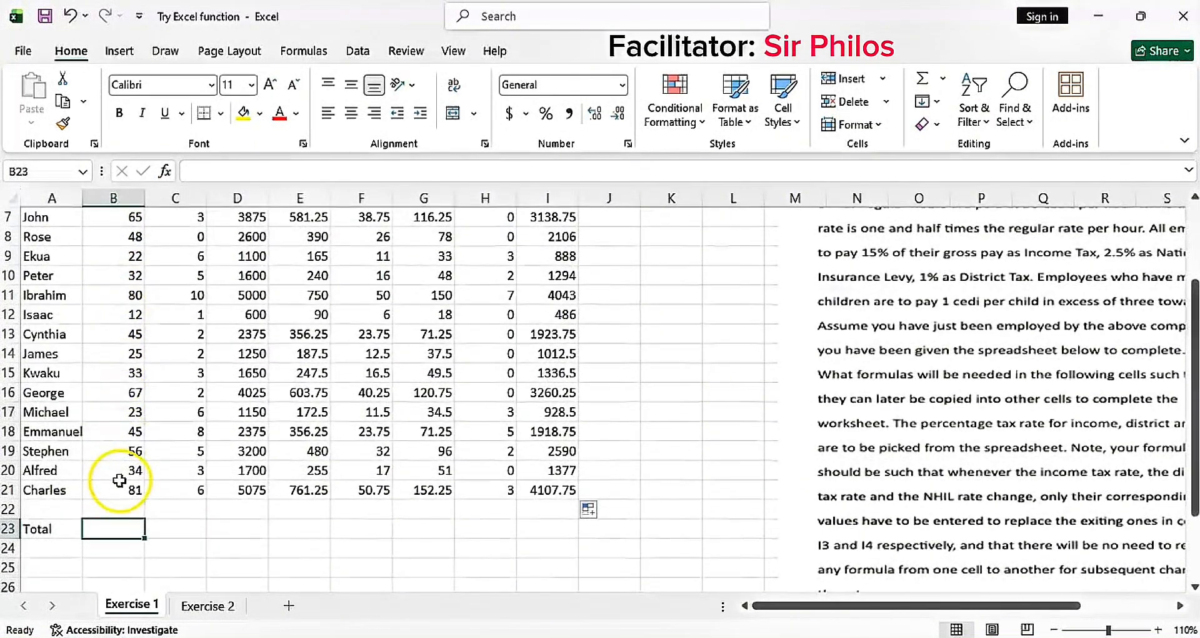
Enter =SUM(B7:B21) in B23, picking the staff cells in the sheet, to total the hours worked
left_click(103, 525)
type("=")
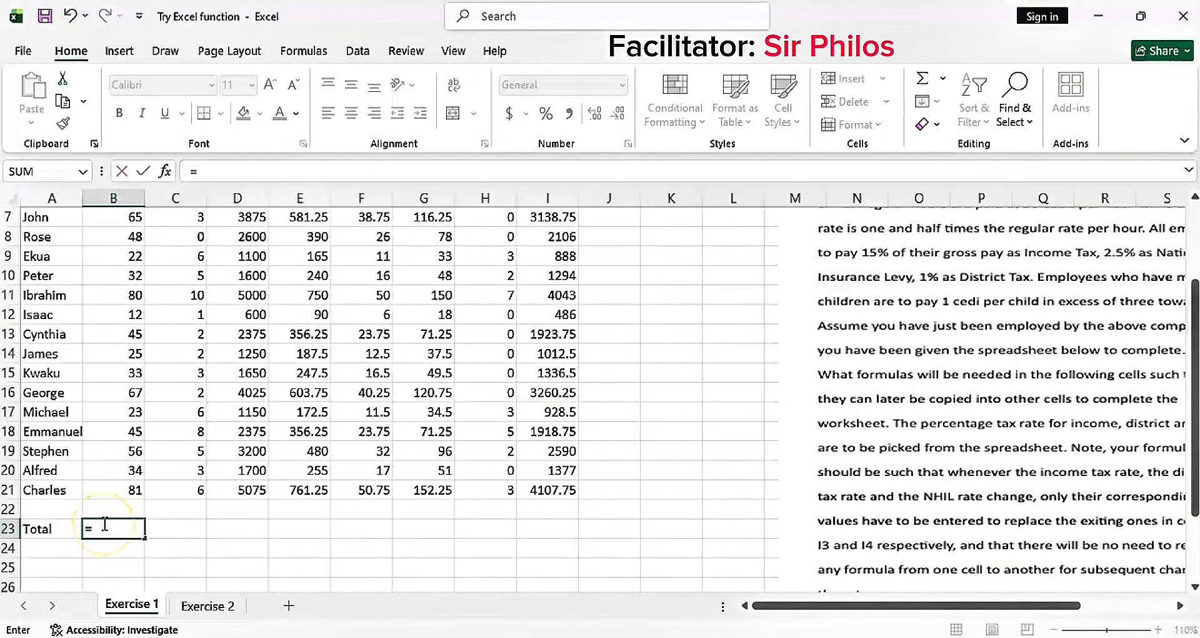
type("SUM")
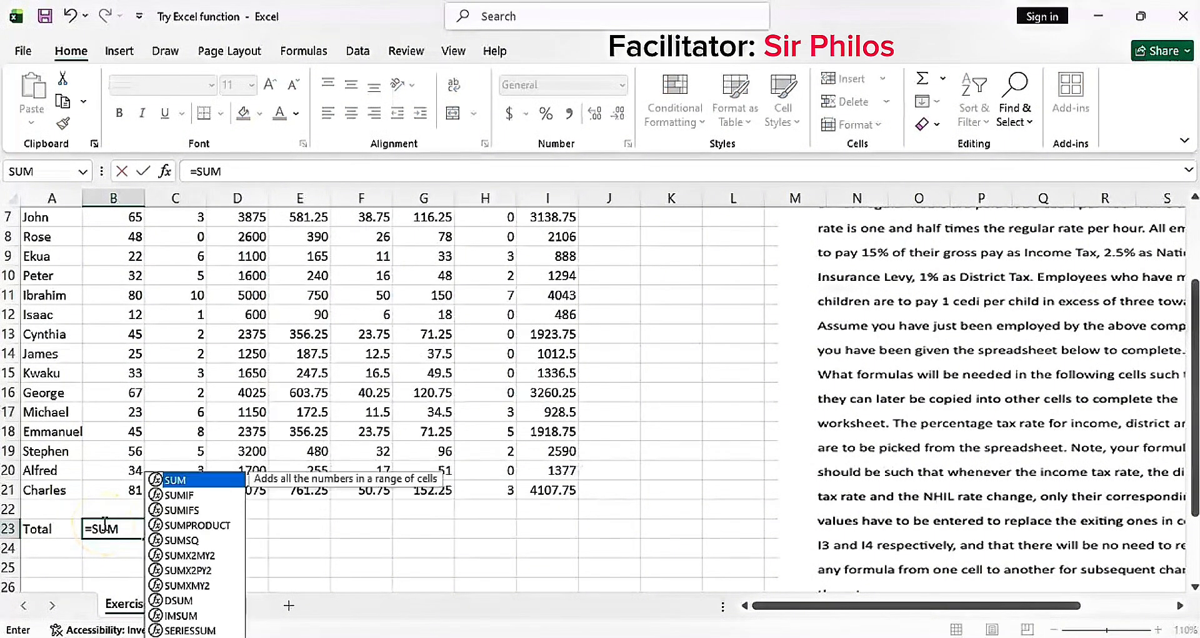
type("(")
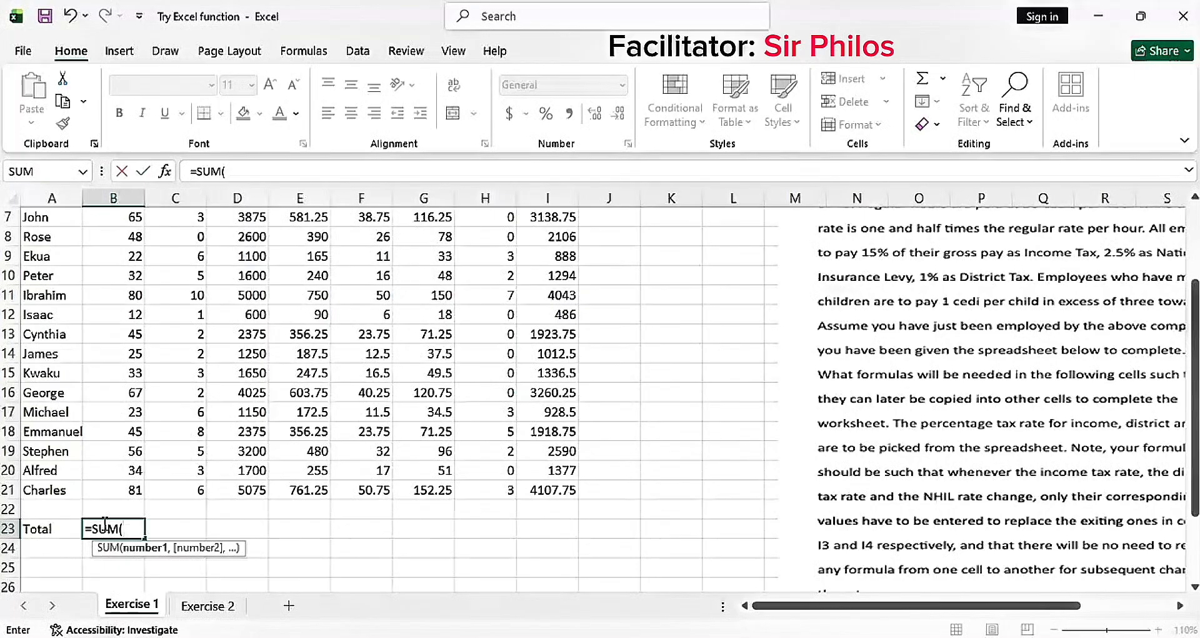
scroll(129, 307, "up", 1)
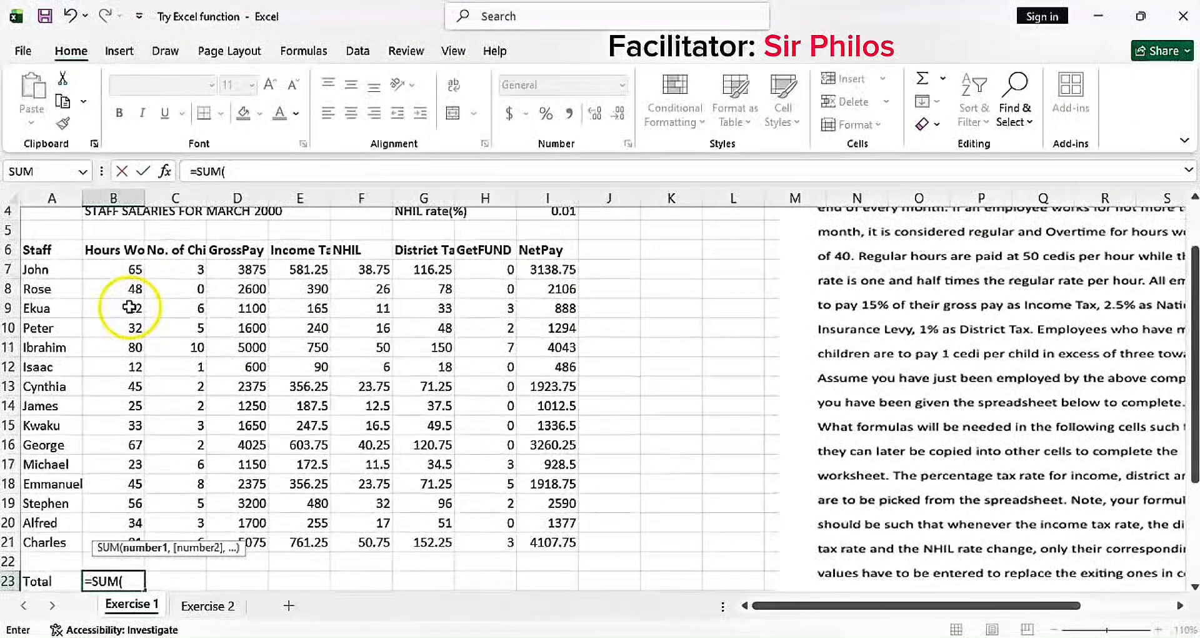
left_click(128, 273)
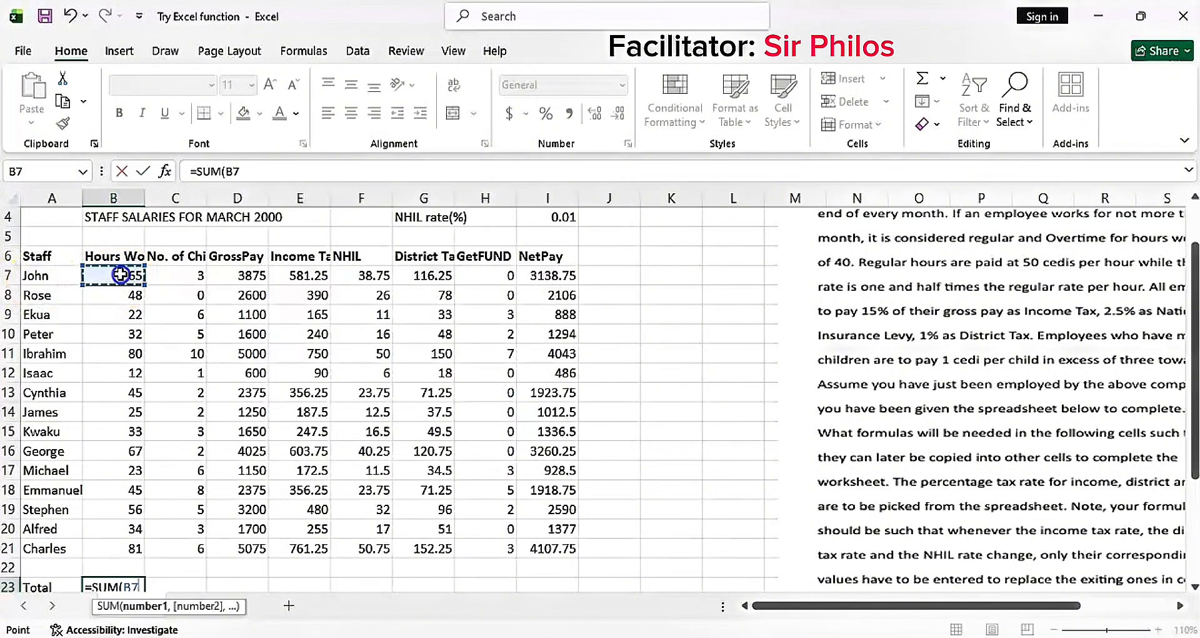
left_click_drag(121, 292, 133, 546)
scroll(120, 506, "down", 1)
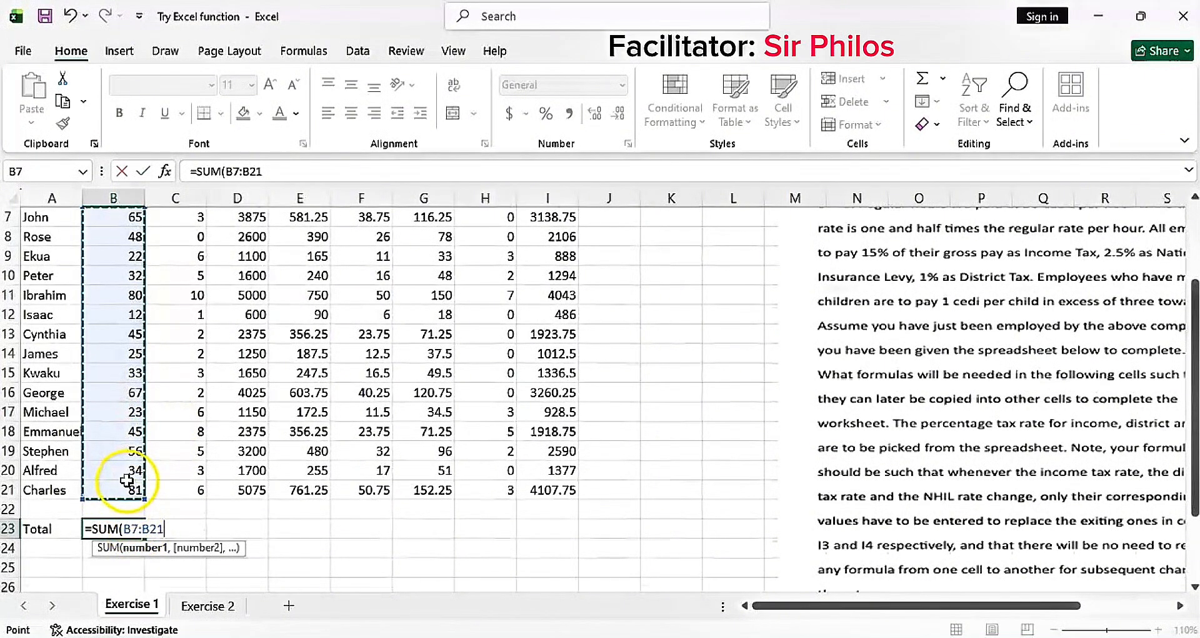
scroll(123, 438, "down", 3)
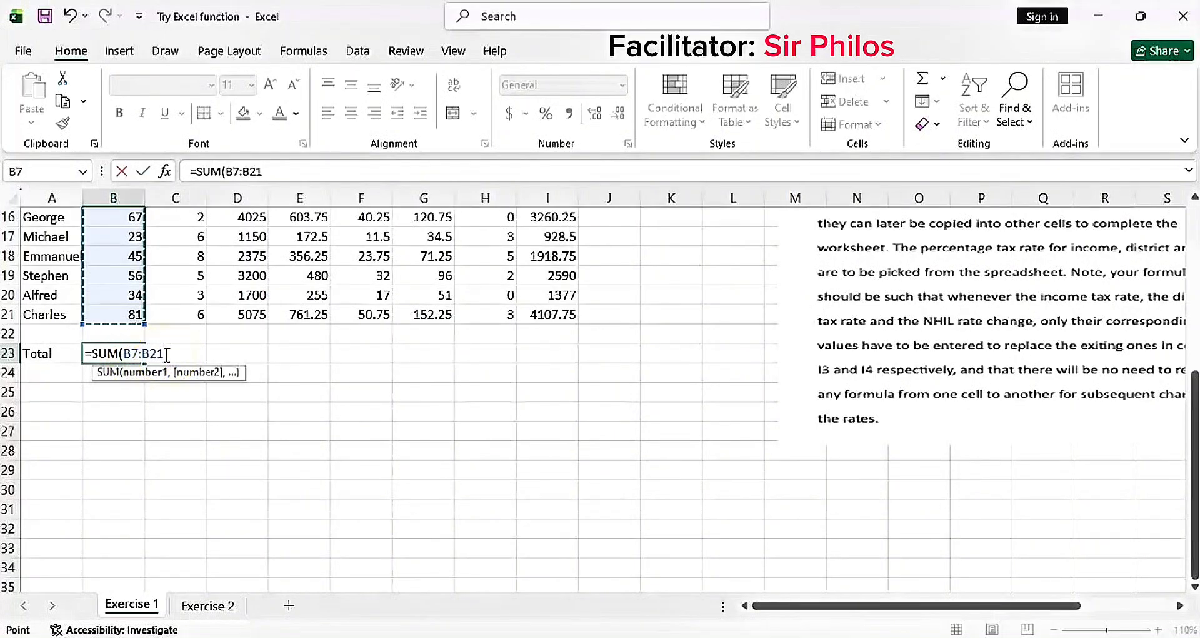
key("Return")
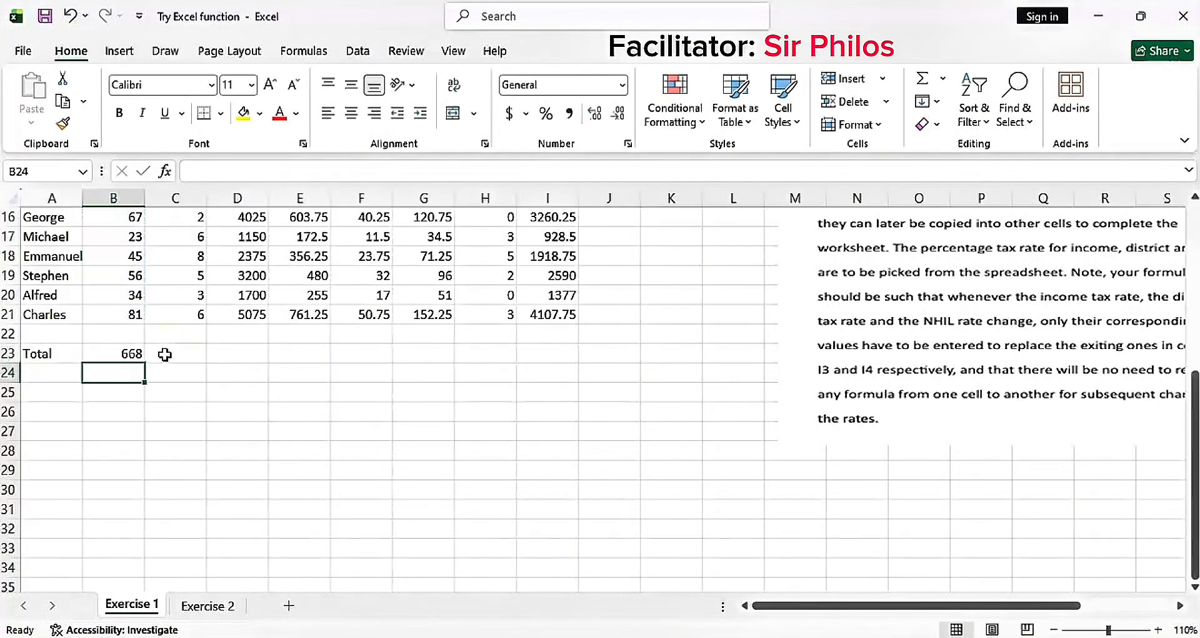
Clear the range from the SUM formula in B23 and write B7:B21 into it manually instead of selecting the cells
scroll(135, 425, "up", 3)
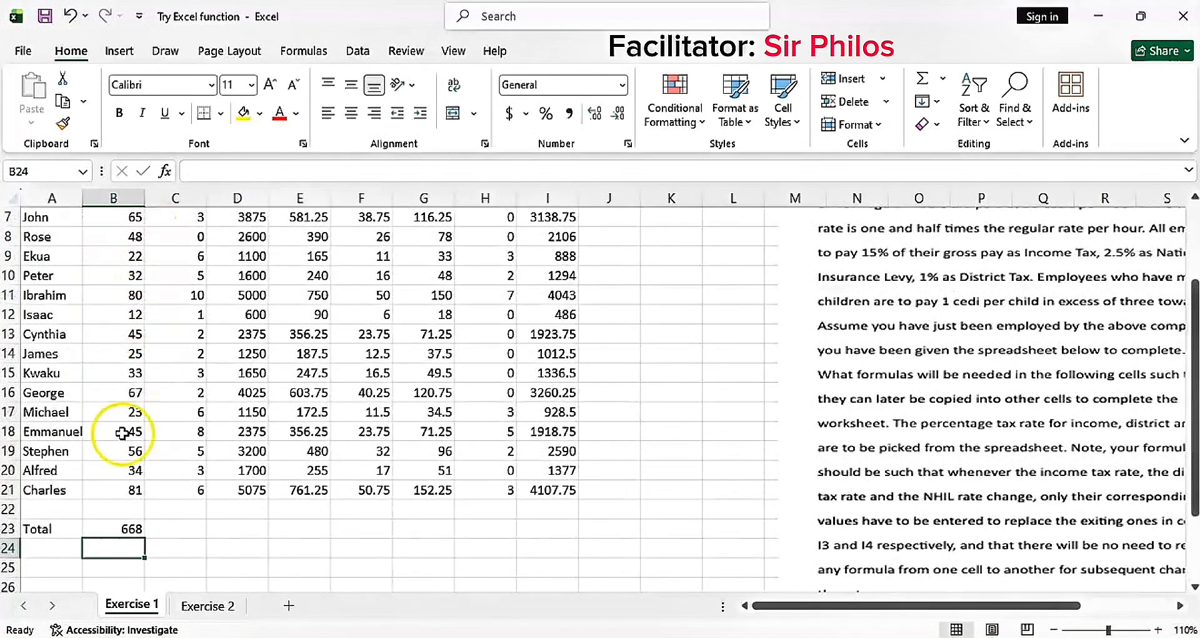
scroll(139, 432, "down", 2)
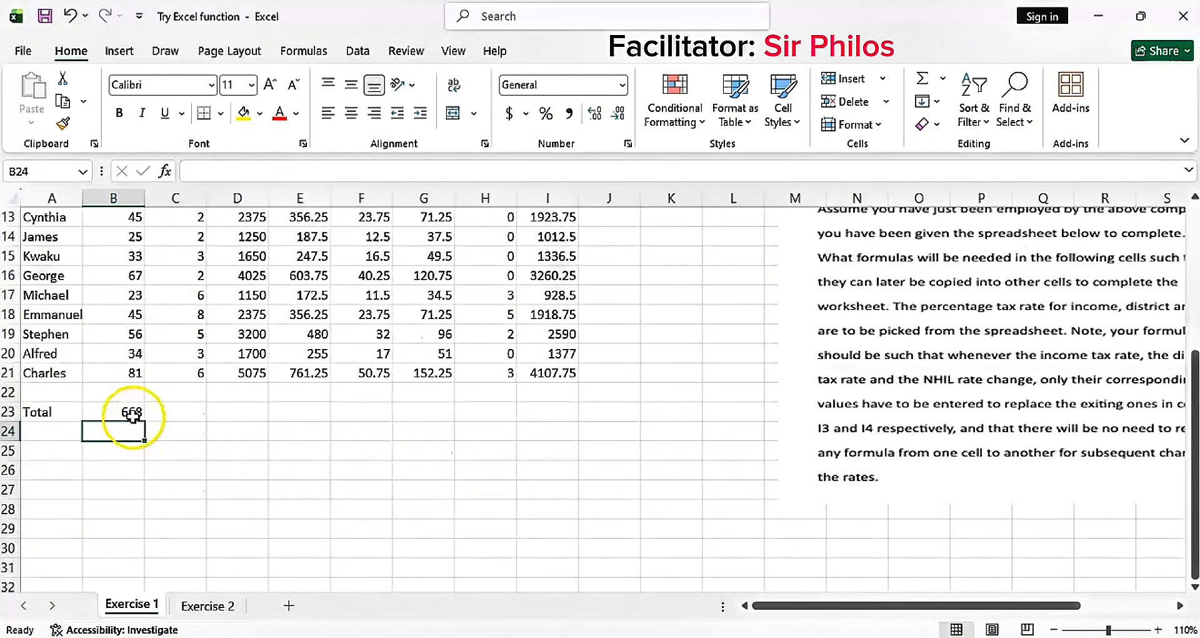
left_click(128, 410)
double_click(129, 410)
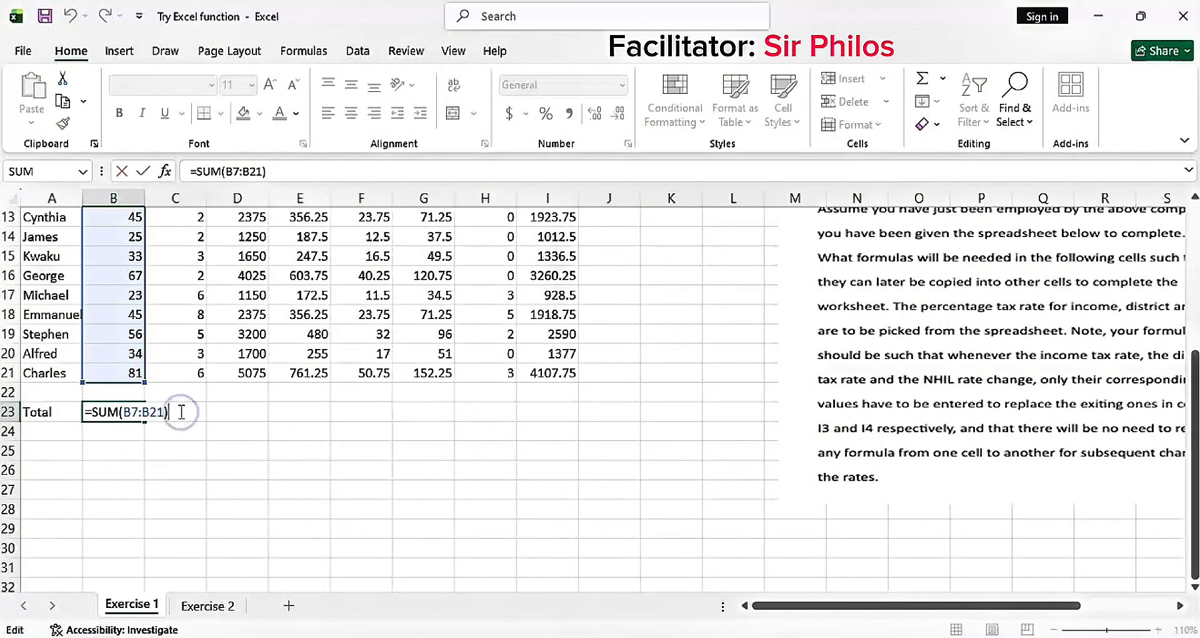
key("BackSpace")
key("BackSpace")
key("BackSpace")
key("BackSpace")
key("BackSpace")
key("BackSpace")
key("BackSpace")
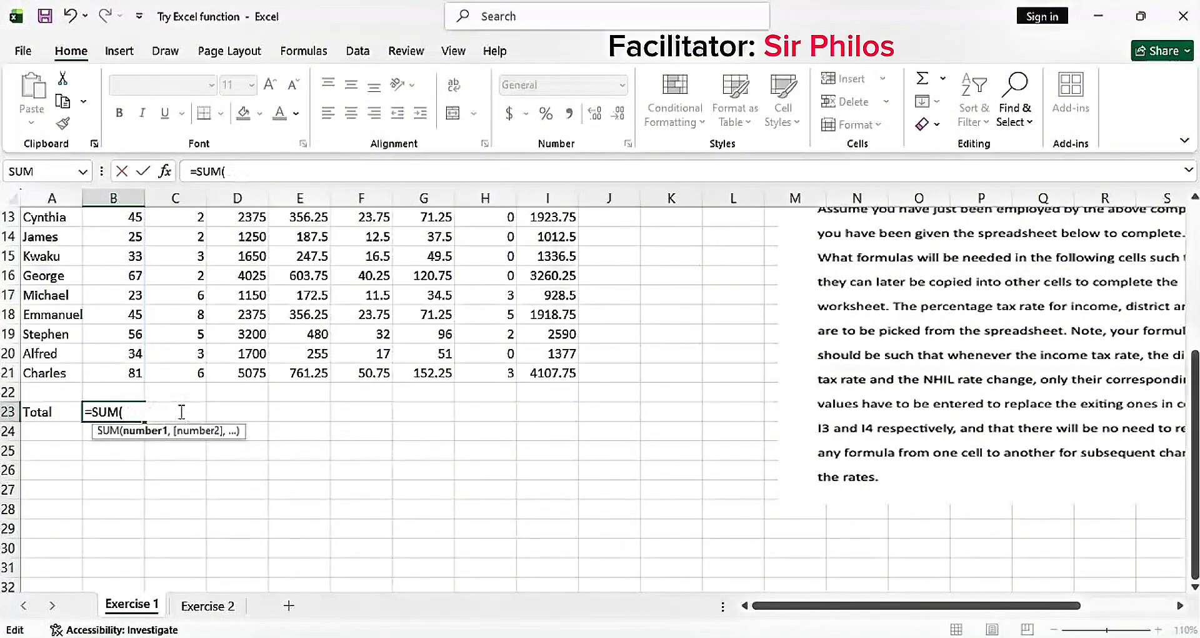
scroll(179, 411, "up", 4)
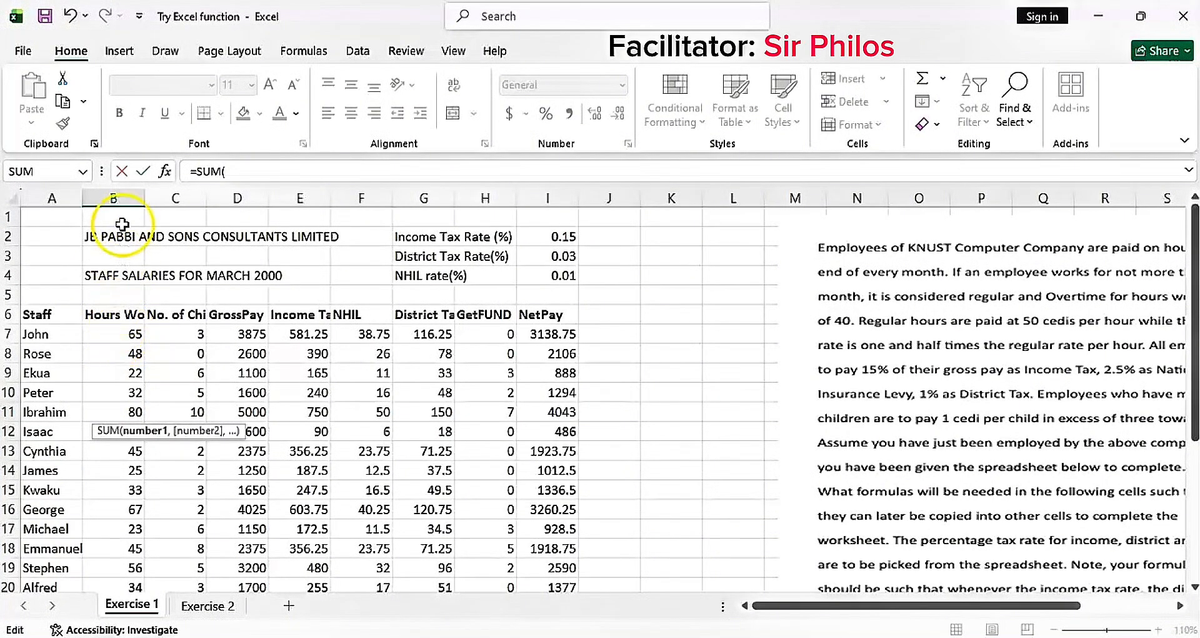
scroll(125, 332, "down", 1)
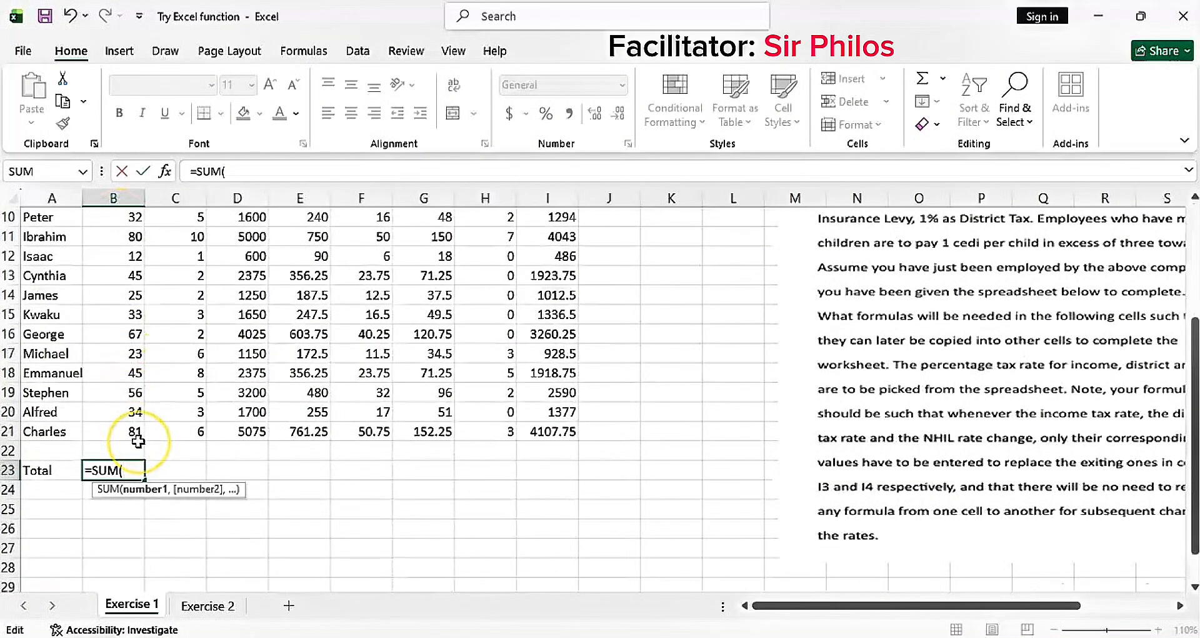
type("B7")
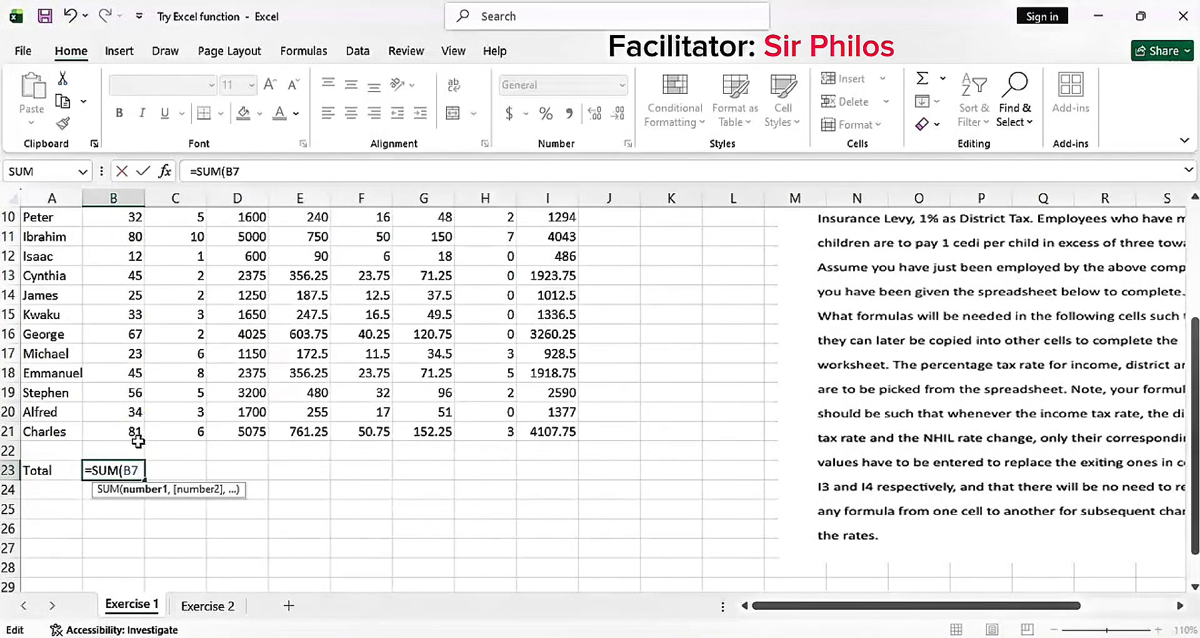
type(":B")
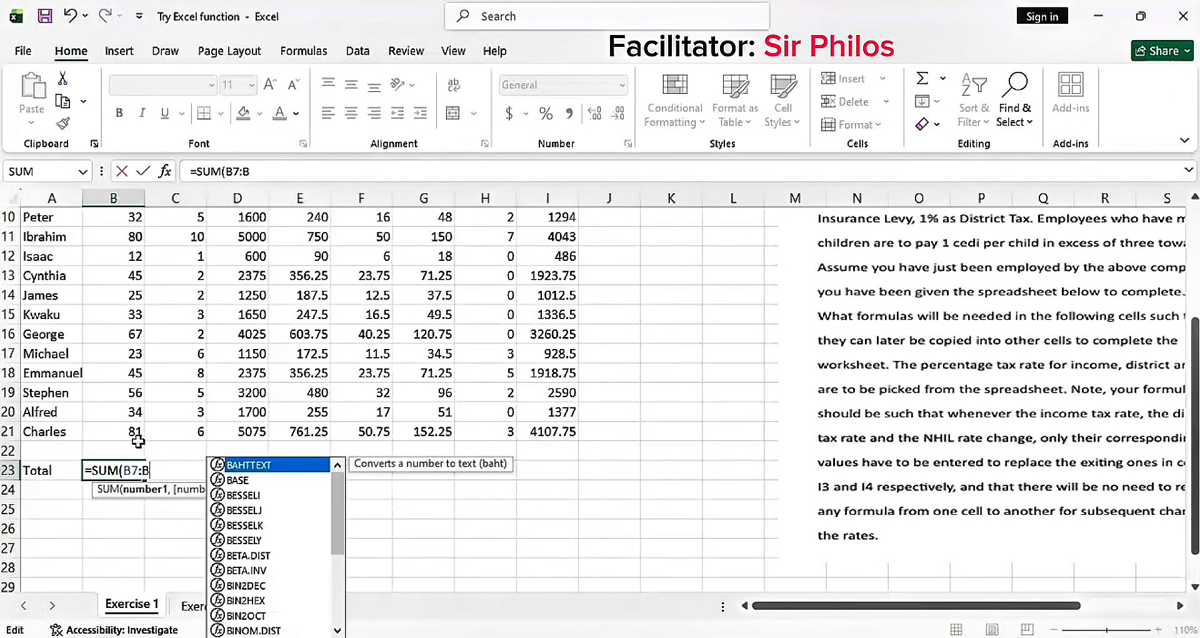
type("21")
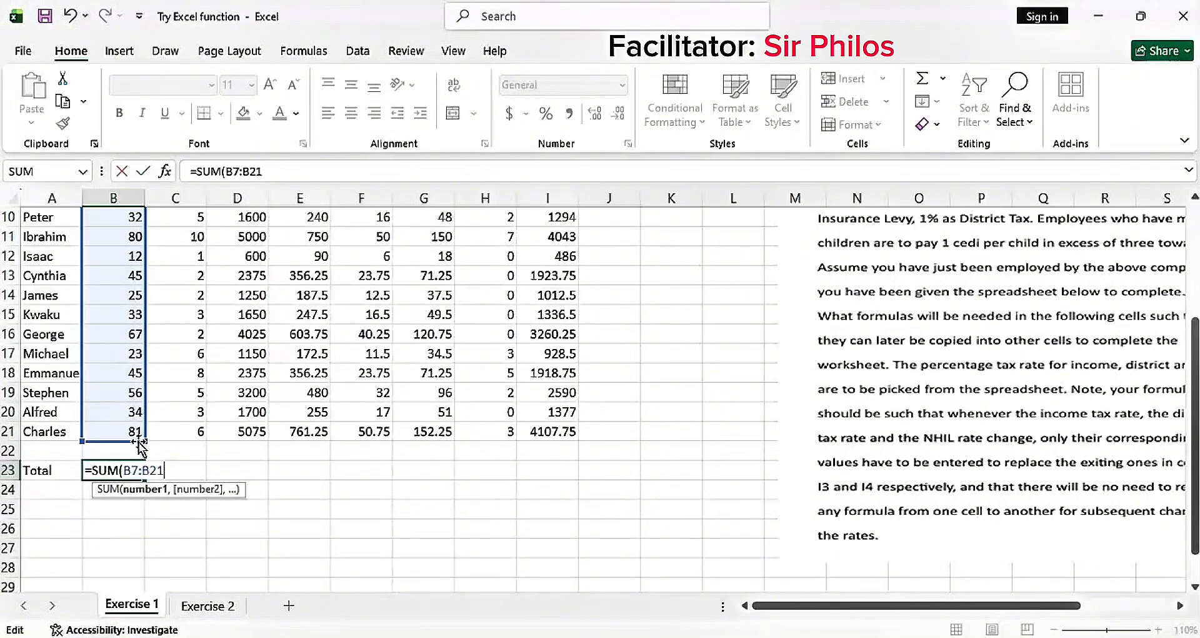
type(")")
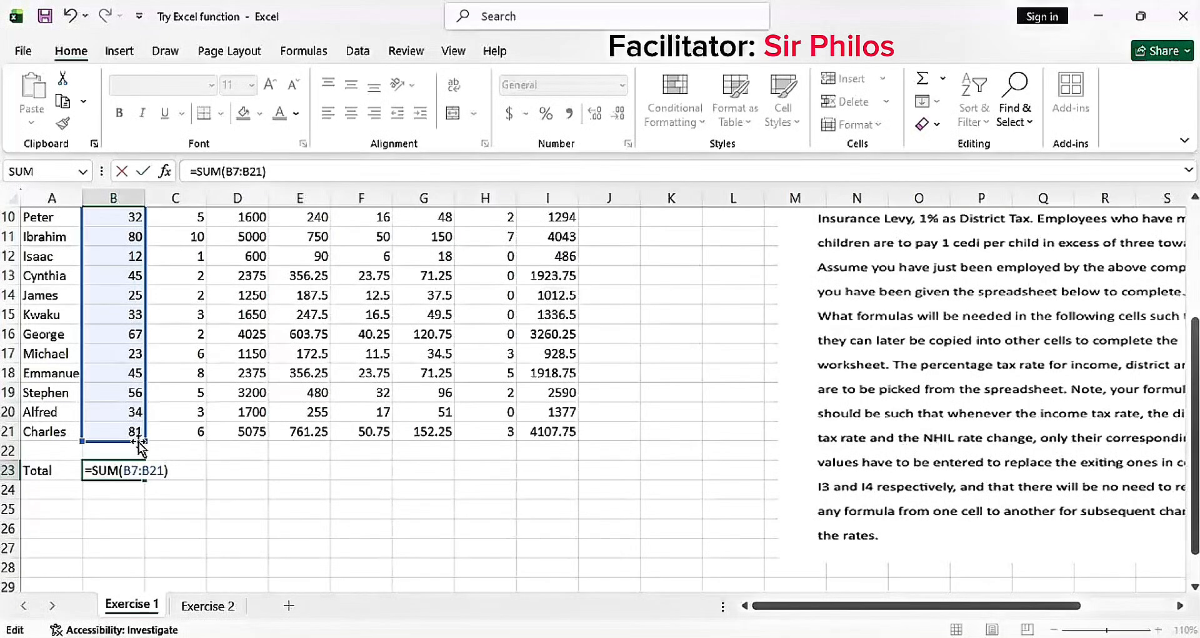
scroll(139, 445, "up", 1)
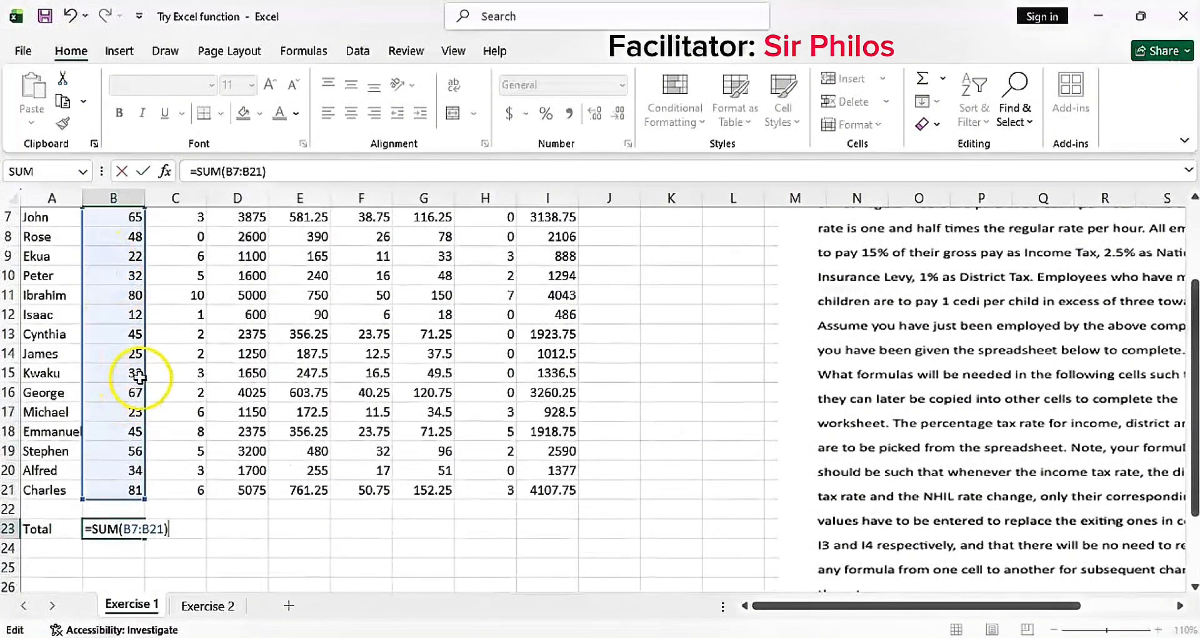
scroll(139, 375, "up", 1)
scroll(114, 451, "down", 1)
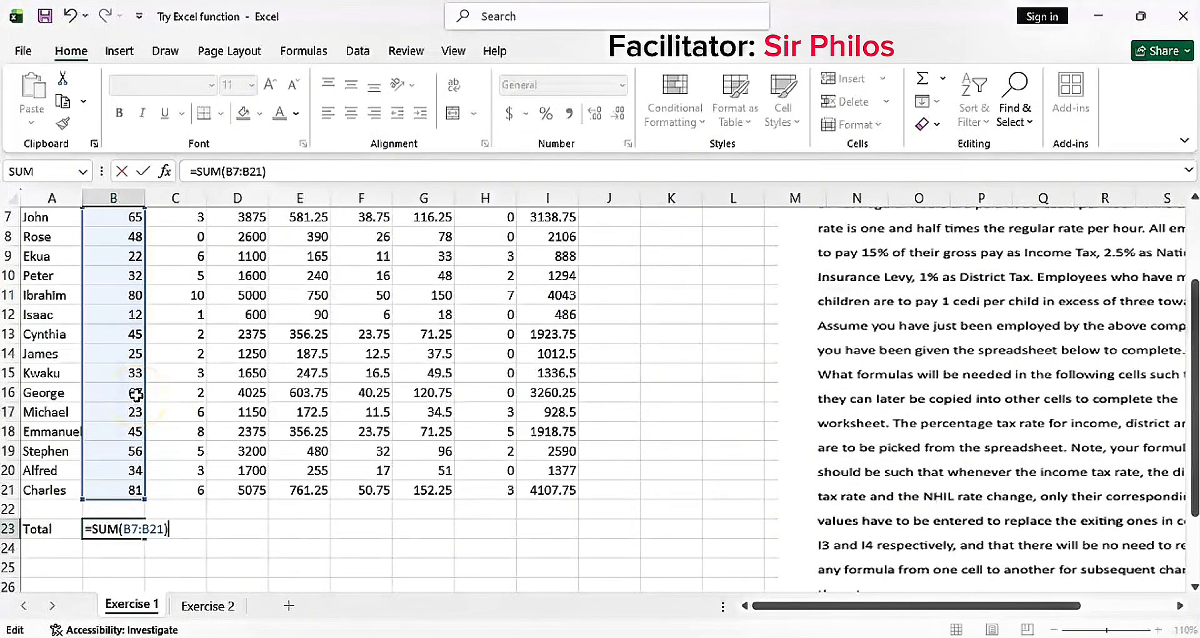
key("Return")
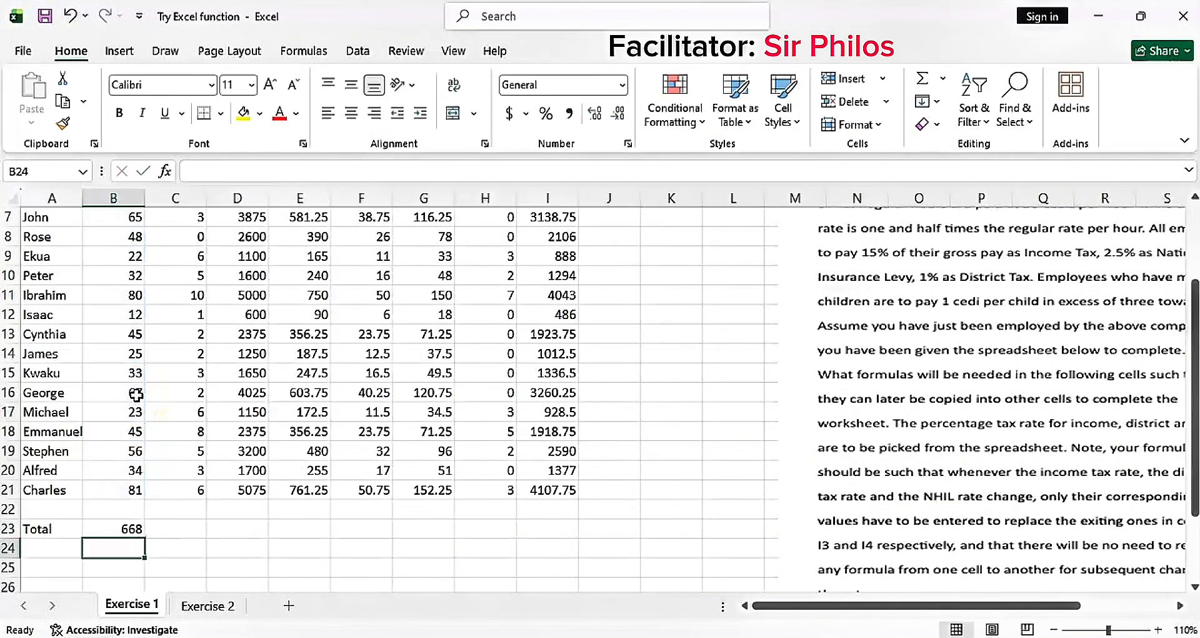
Fill the SUM formula from B23 across to I23 so each payroll column gets its total
left_click(128, 529)
scroll(128, 294, "up", 2)
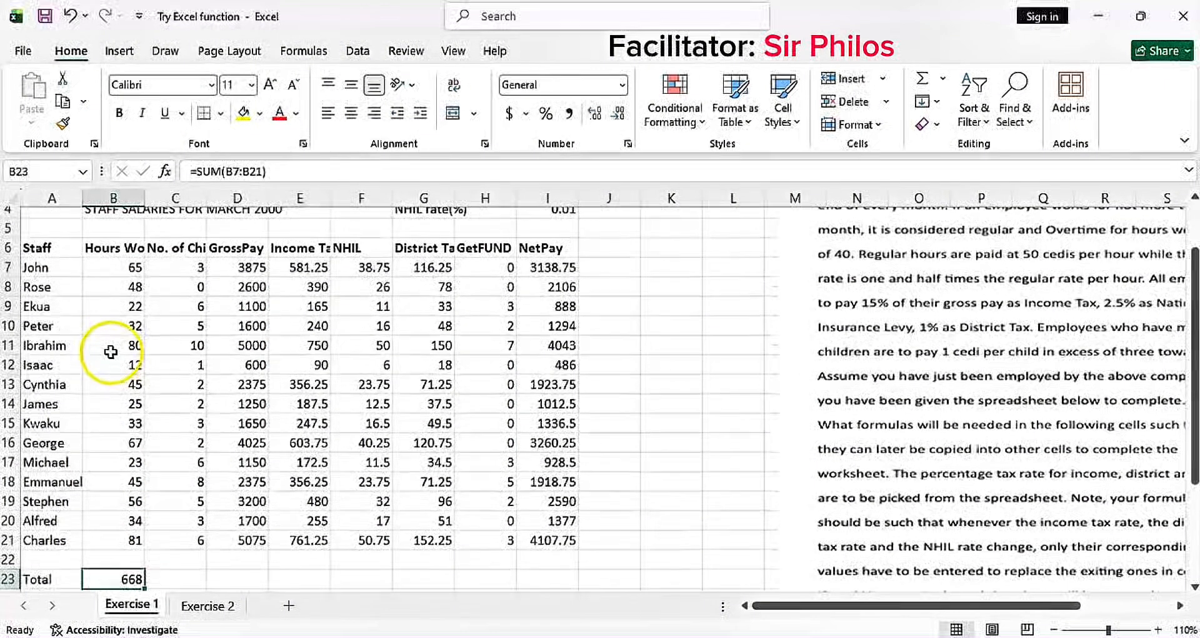
scroll(99, 442, "down", 2)
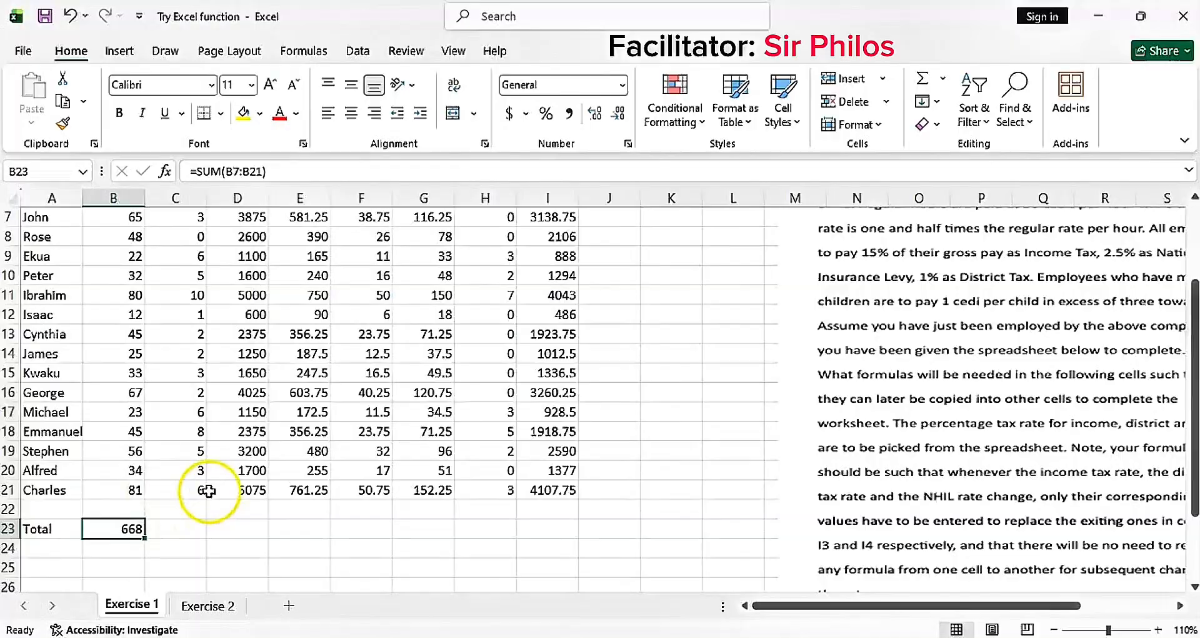
scroll(204, 436, "up", 2)
scroll(204, 436, "down", 4)
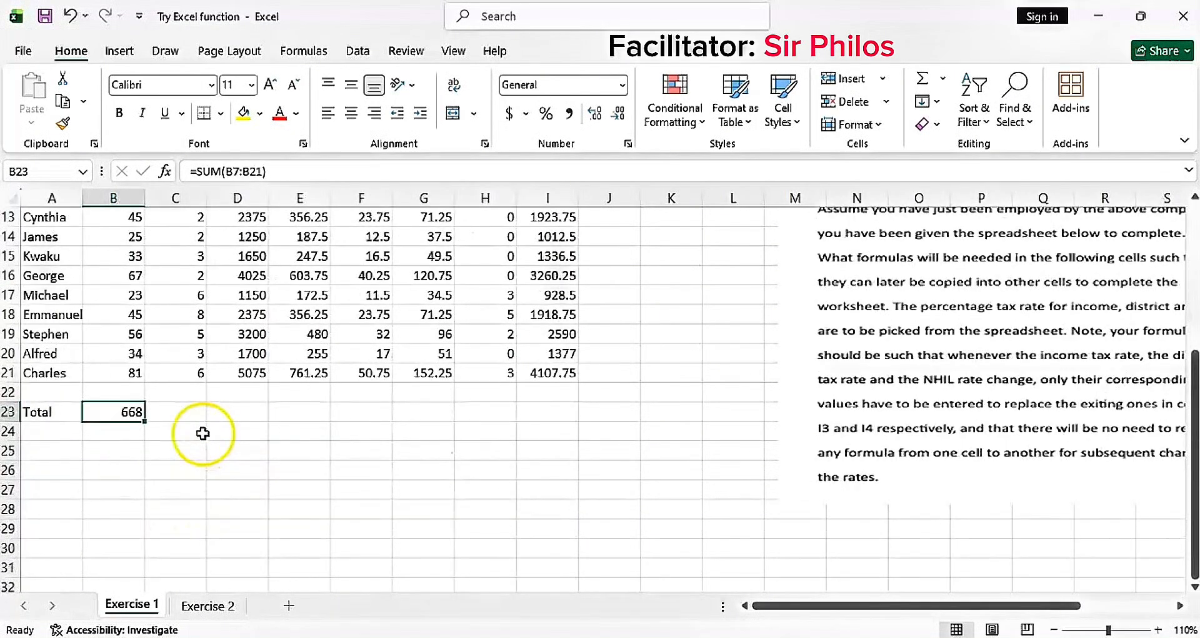
scroll(200, 432, "up", 3)
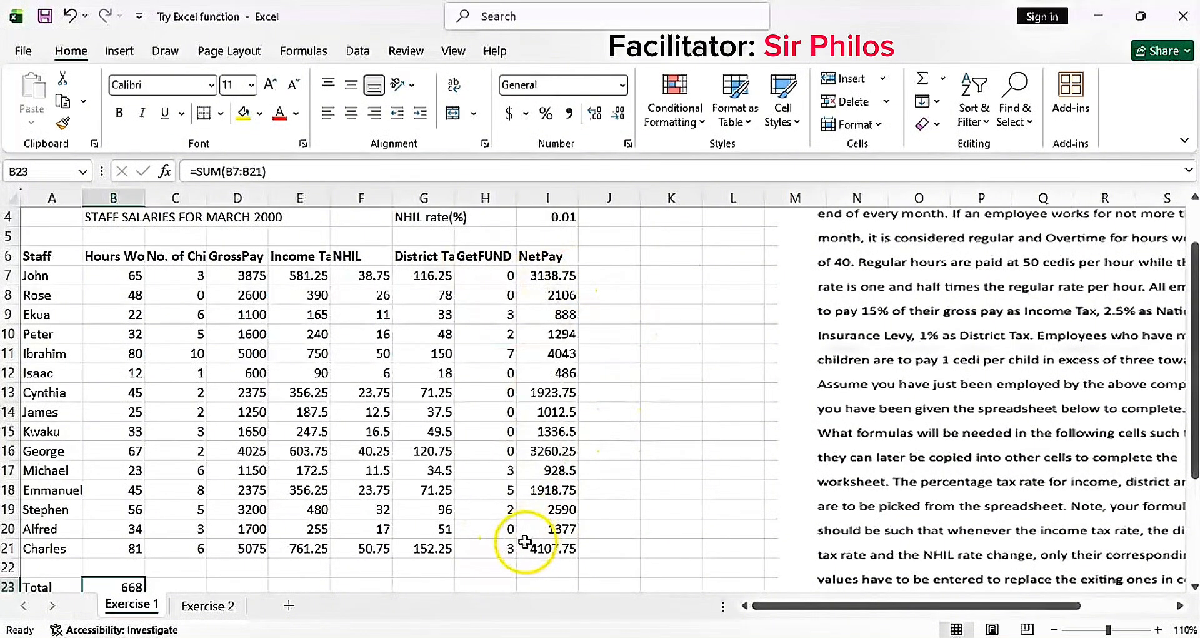
scroll(518, 535, "down", 3)
scroll(173, 464, "up", 2)
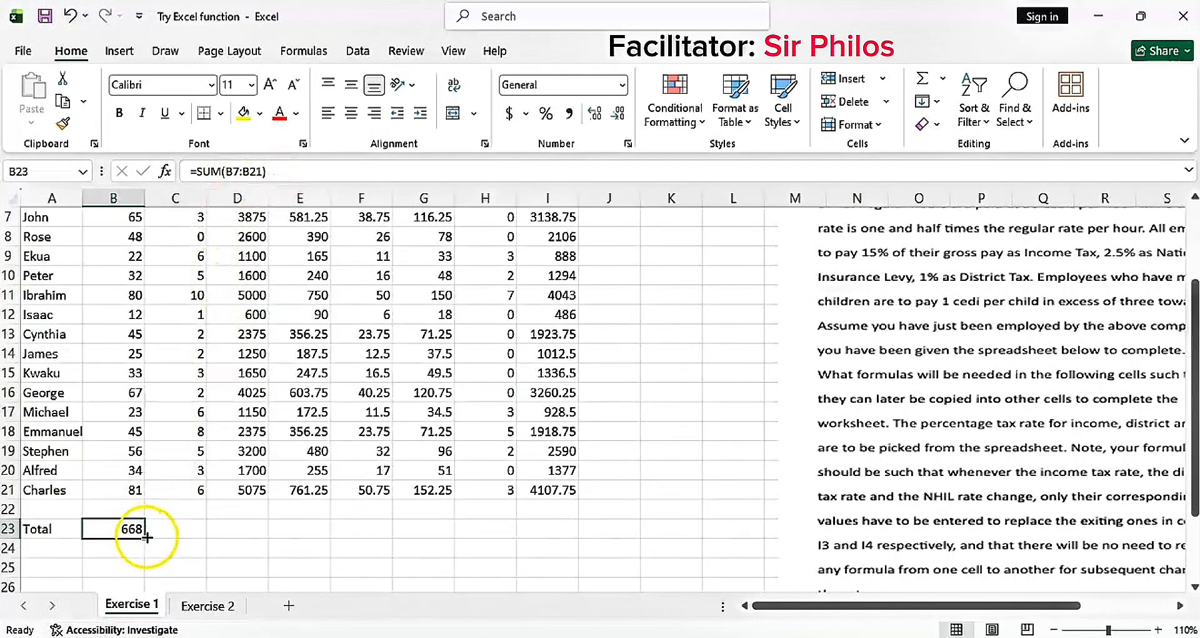
left_click_drag(146, 536, 146, 536)
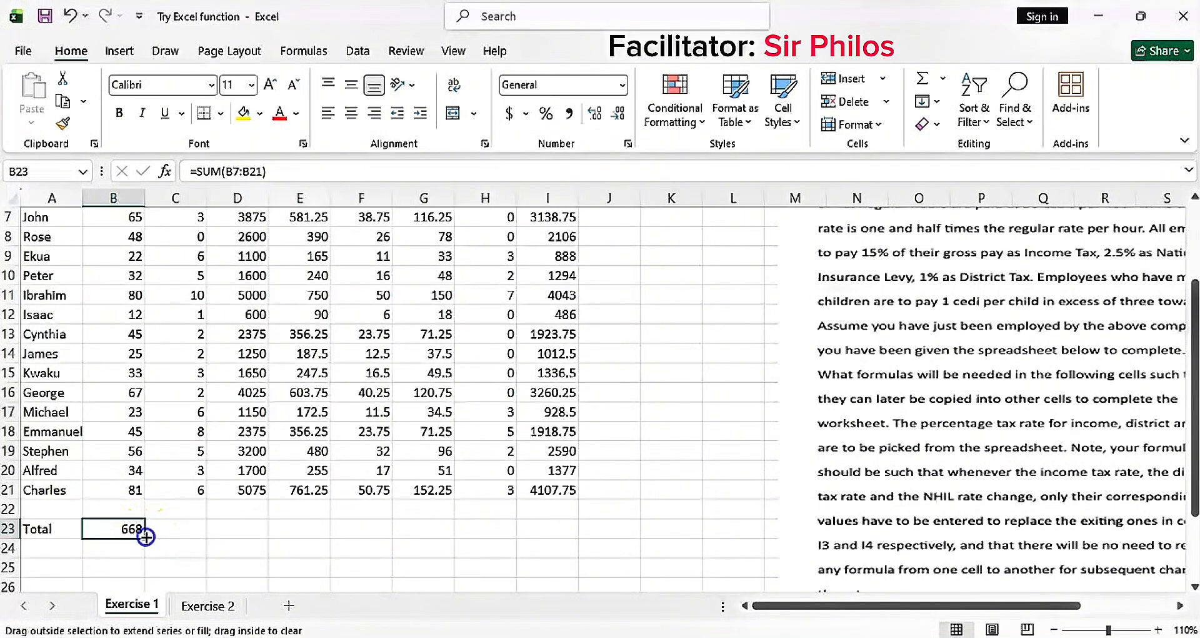
left_click_drag(145, 536, 566, 536)
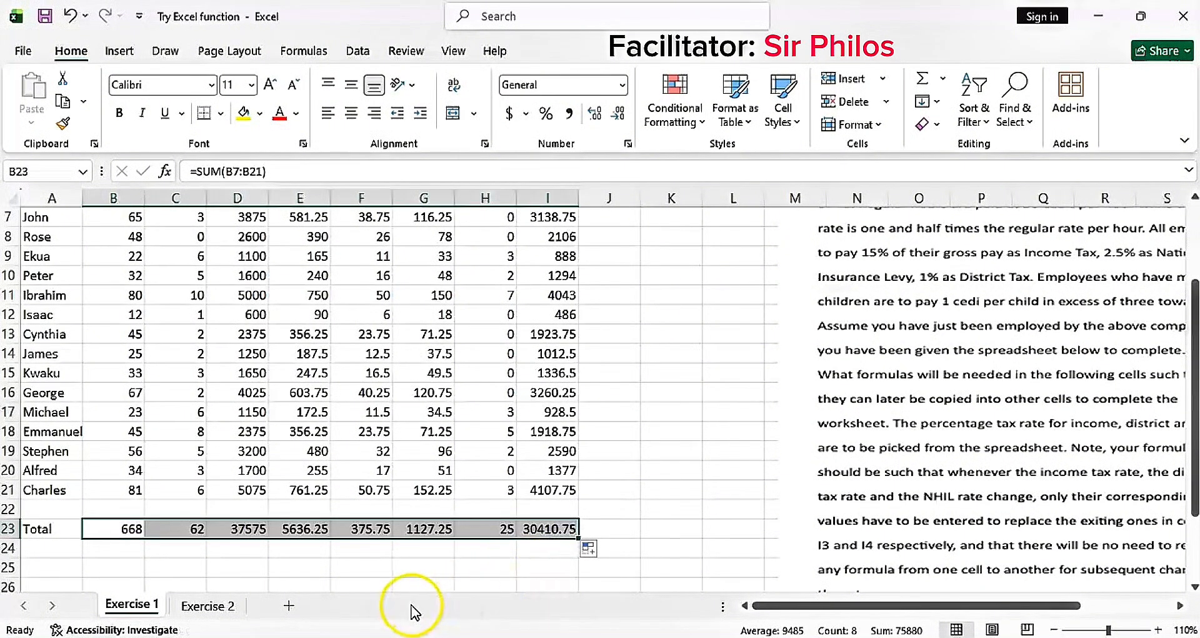
Compare the SUM formula in B23 with the copied one in C23 and check its range against the children column
left_click(133, 530)
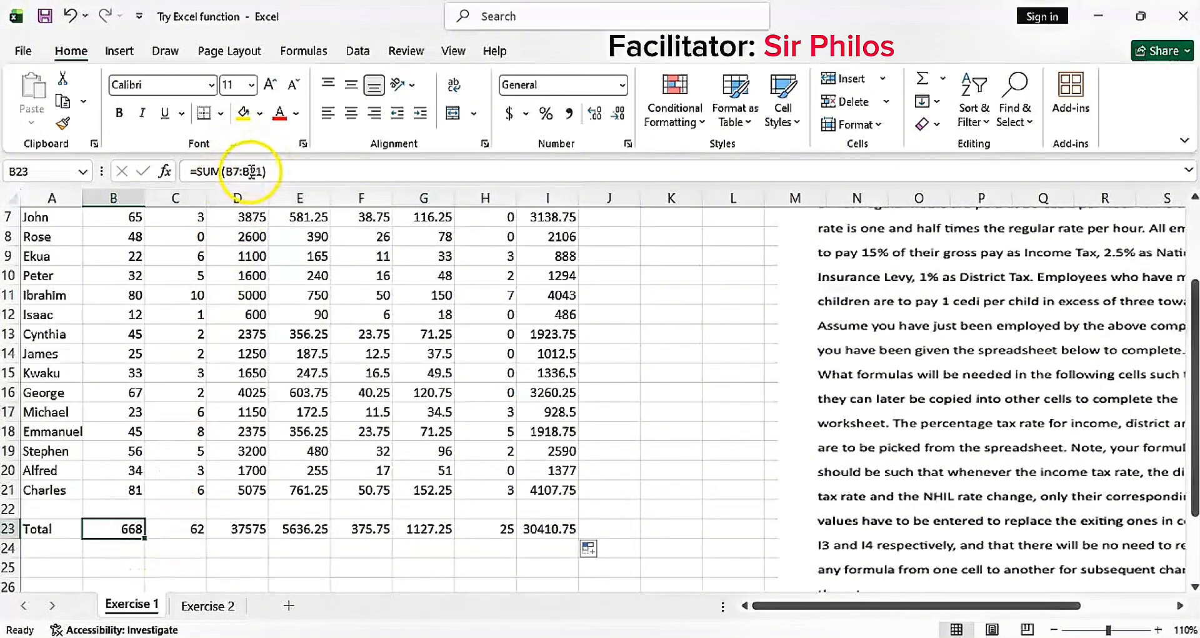
left_click(186, 530)
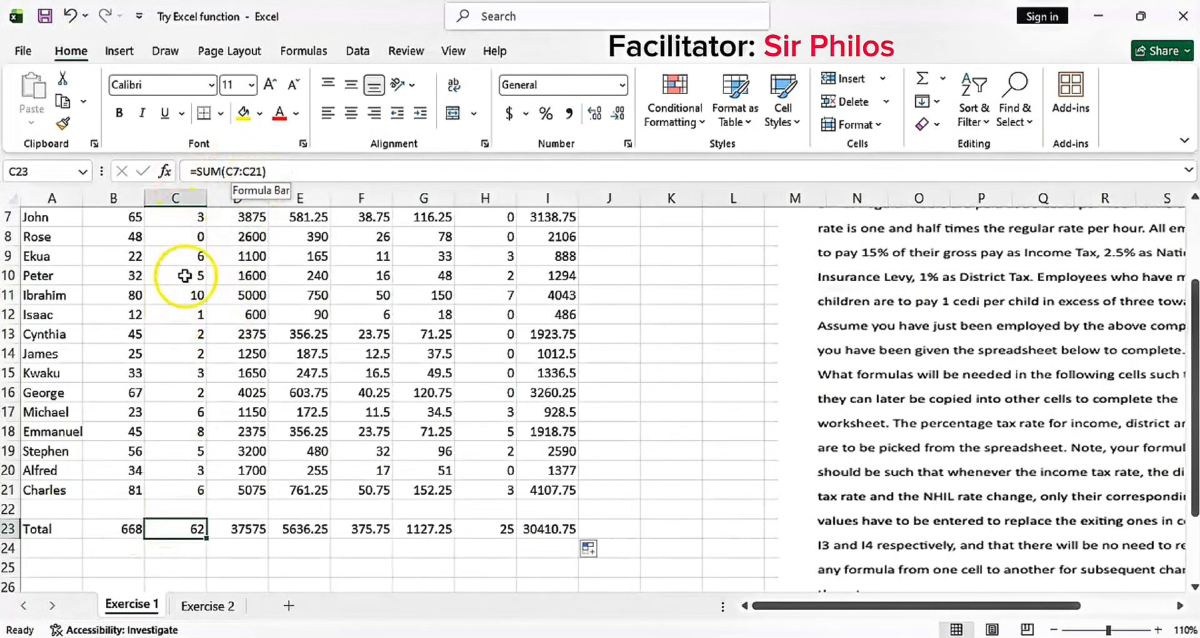
scroll(185, 275, "up", 2)
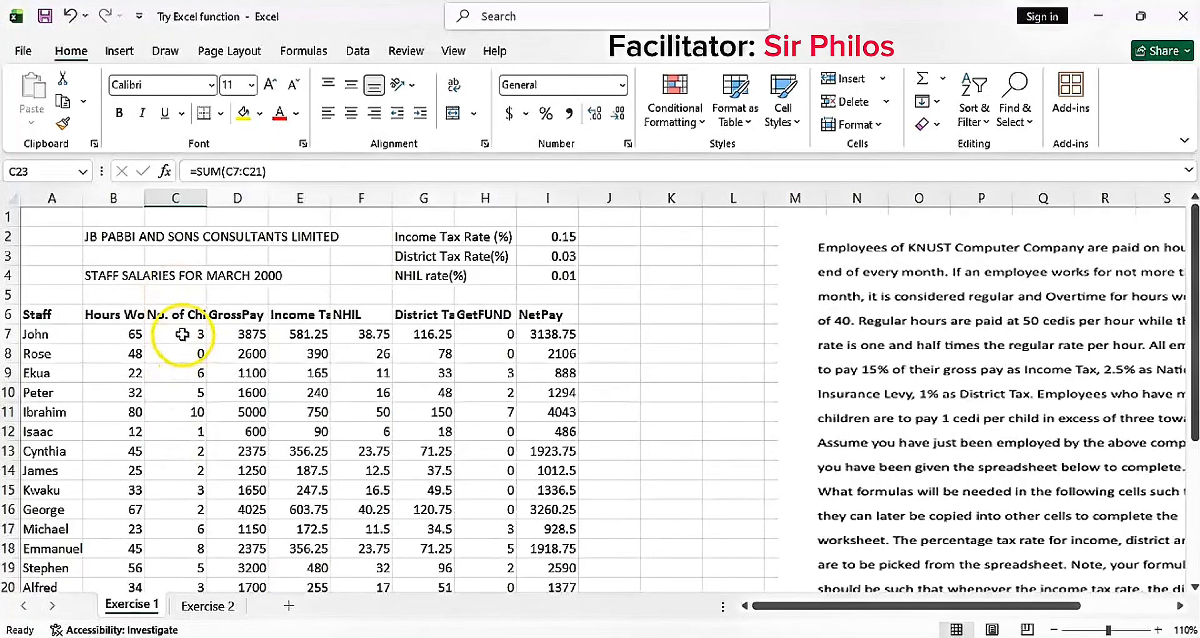
scroll(182, 337, "down", 3)
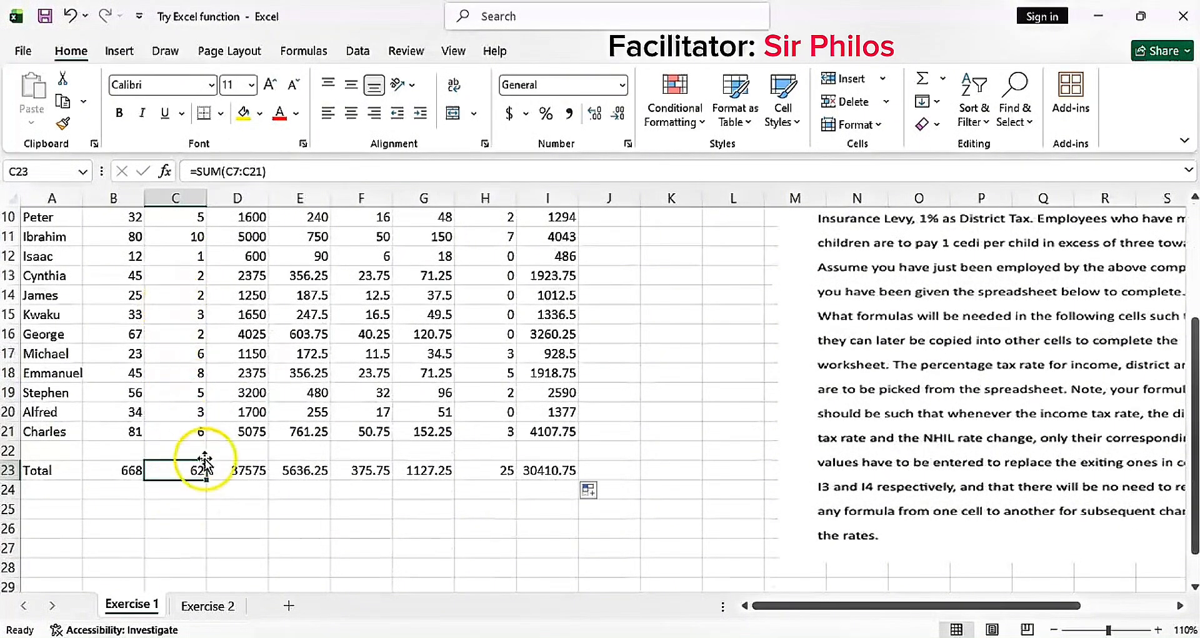
scroll(184, 450, "up", 2)
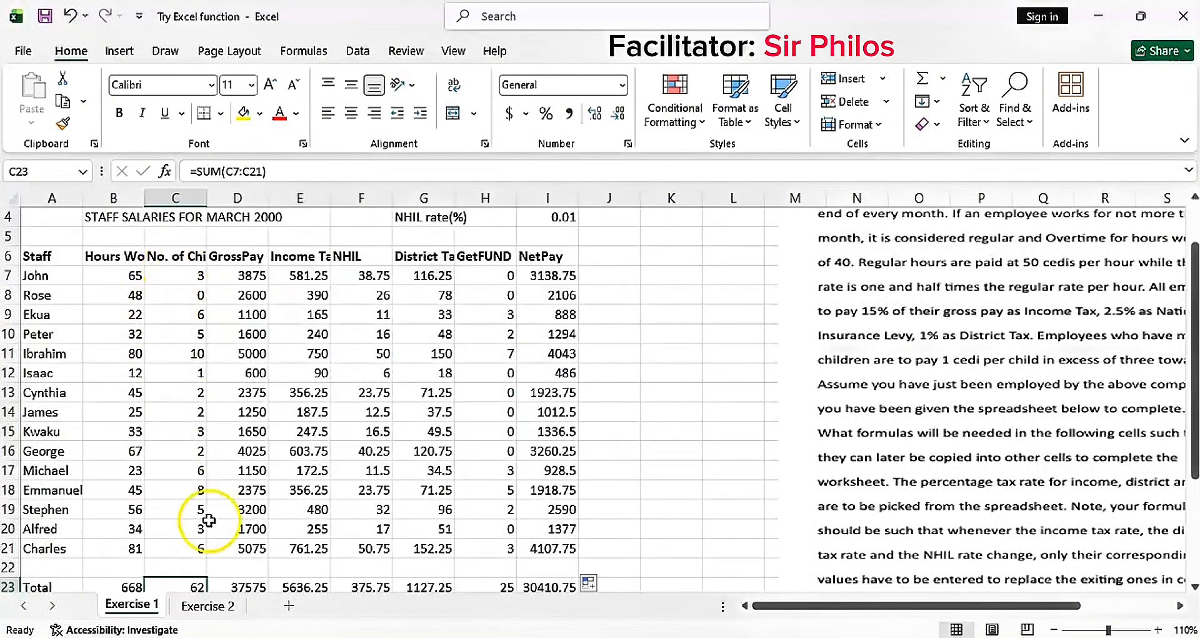
scroll(200, 348, "down", 1)
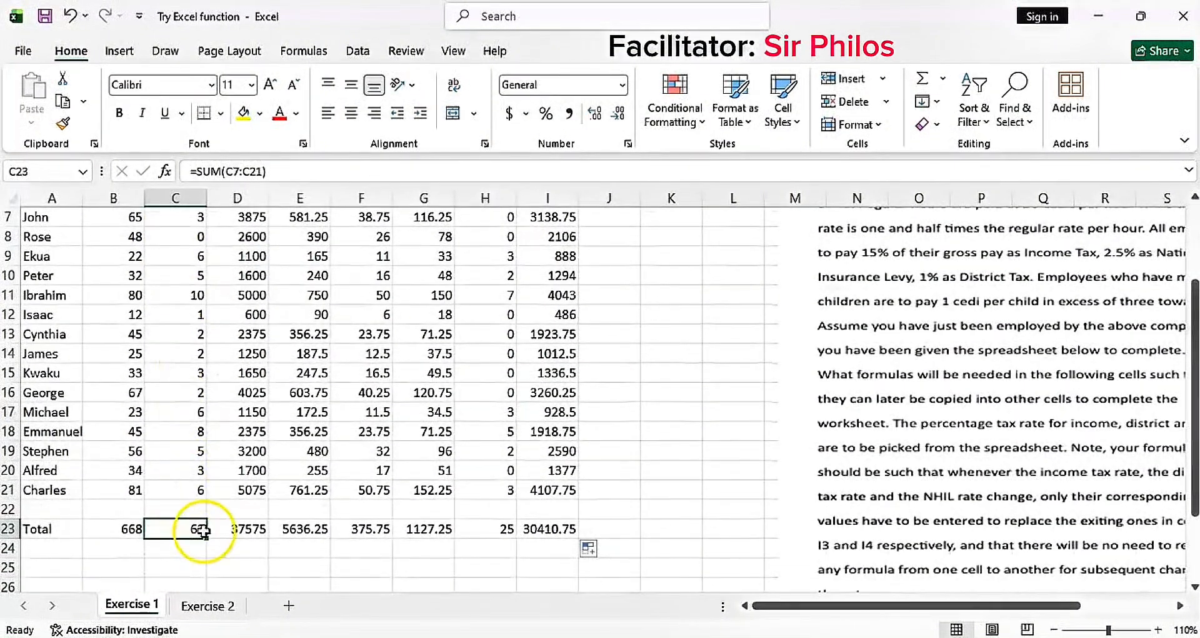
Check the range of each copied SUM formula in D23 through I23, and look over the whole worksheet once more
left_click(258, 529)
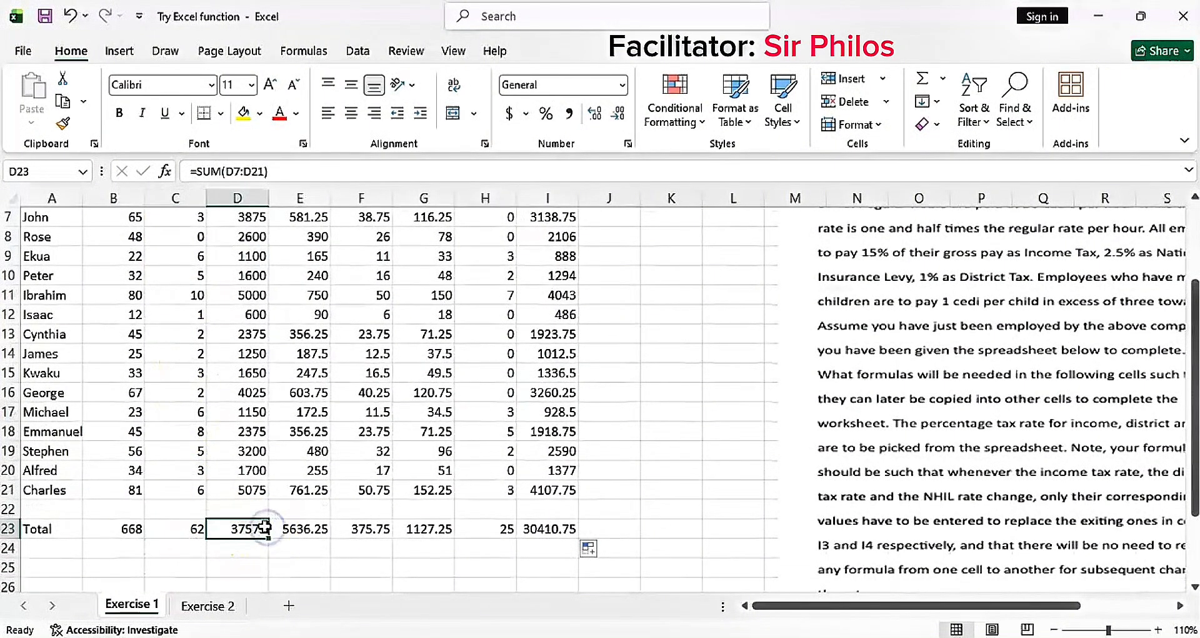
left_click(299, 531)
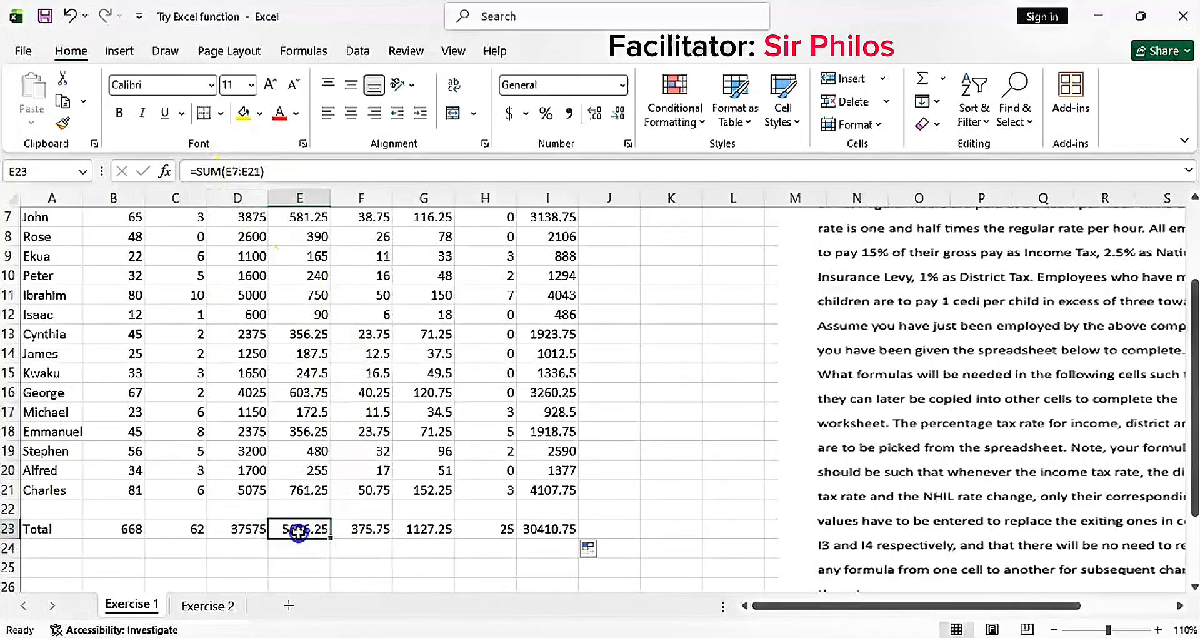
left_click(376, 523)
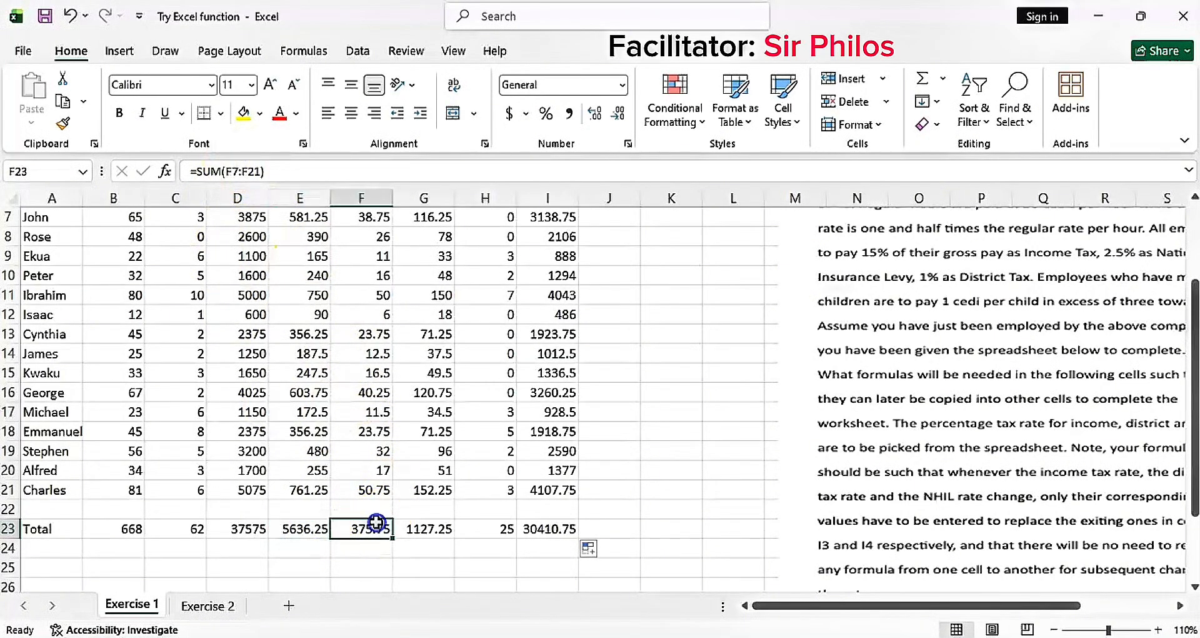
left_click(431, 529)
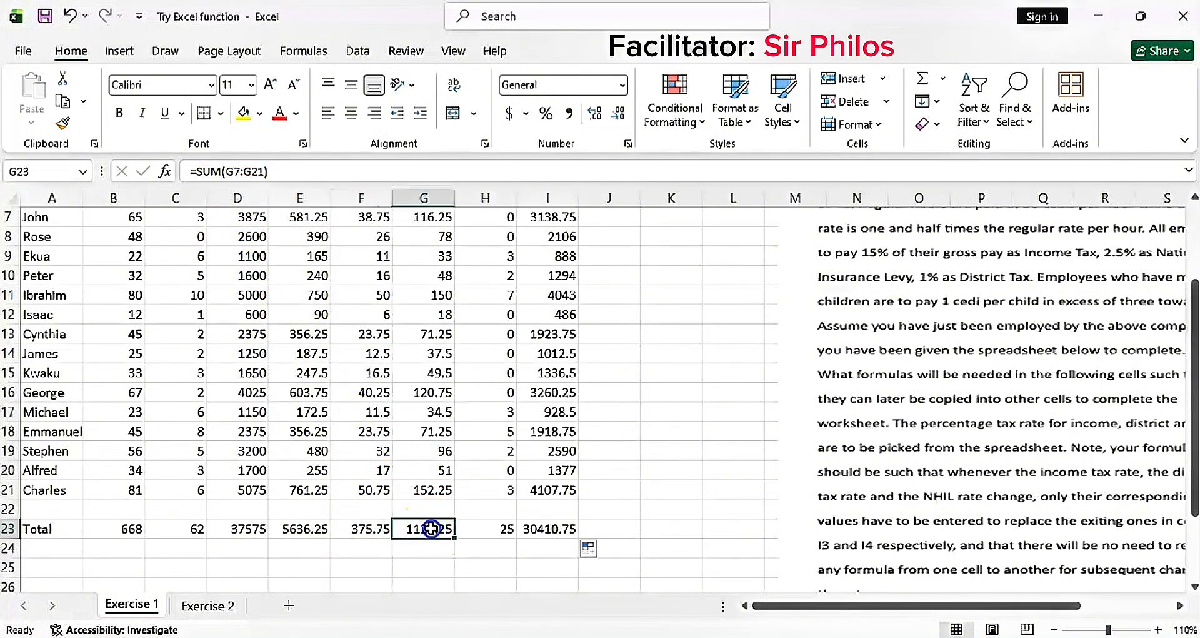
left_click(501, 530)
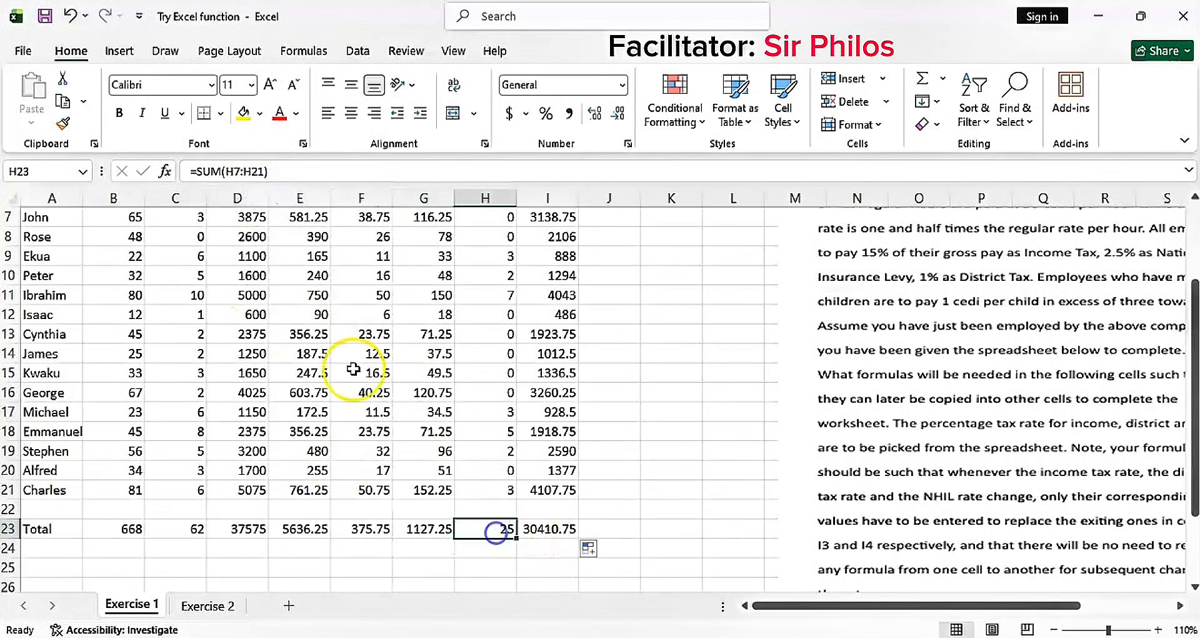
left_click(547, 531)
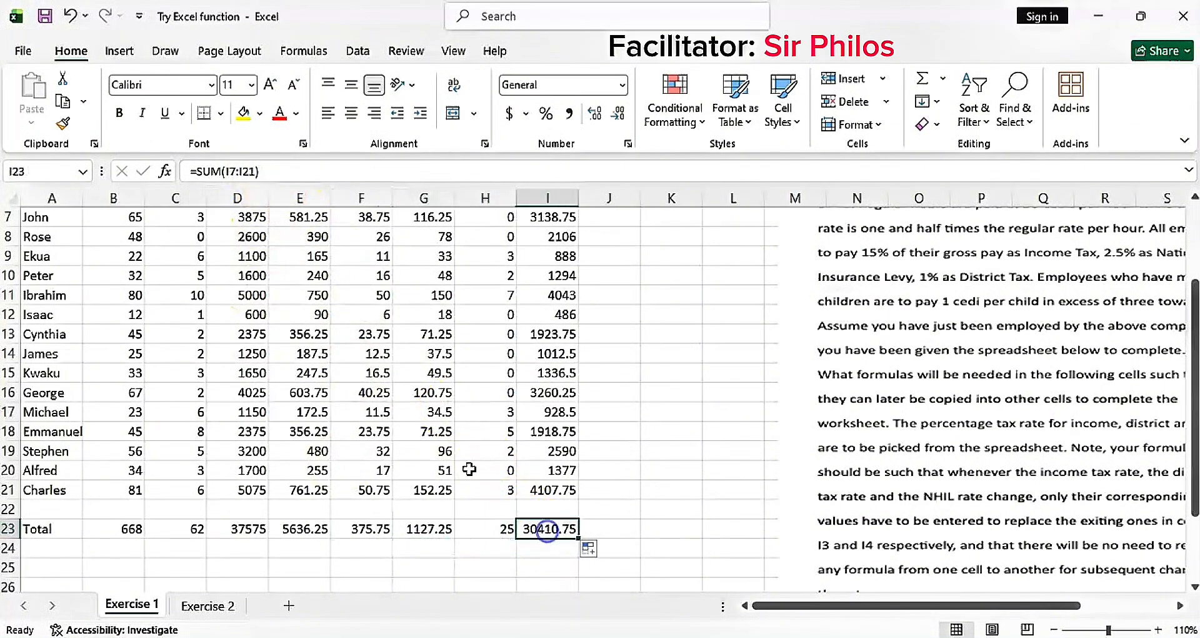
scroll(391, 434, "down", 2)
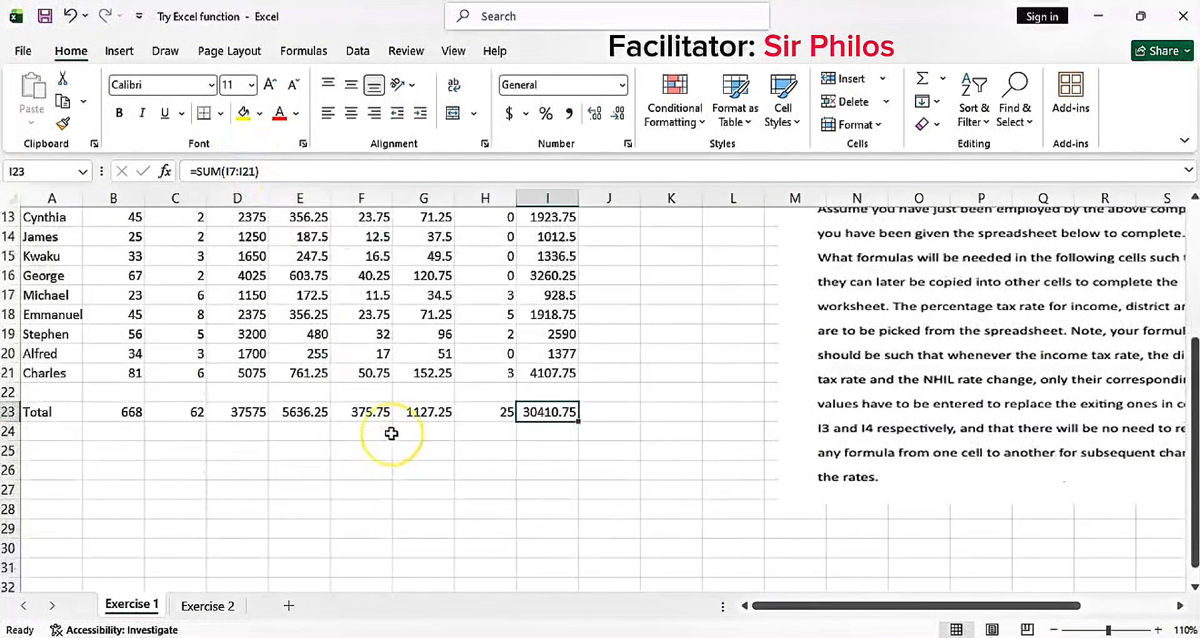
scroll(403, 456, "up", 4)
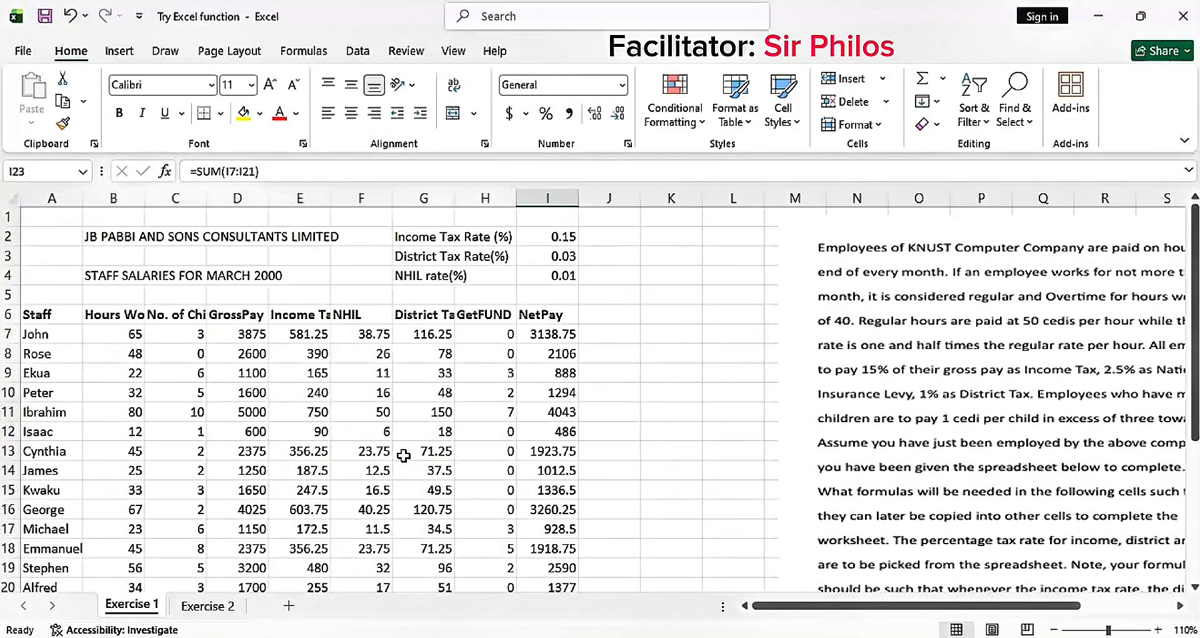
scroll(403, 455, "down", 3)
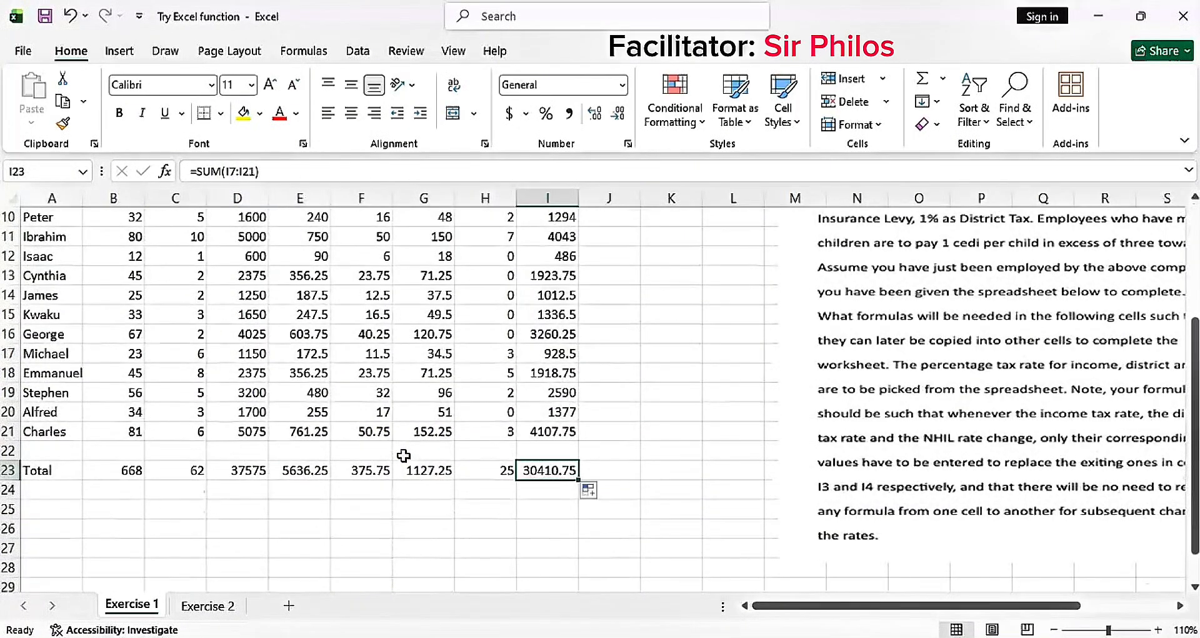
scroll(403, 455, "up", 3)
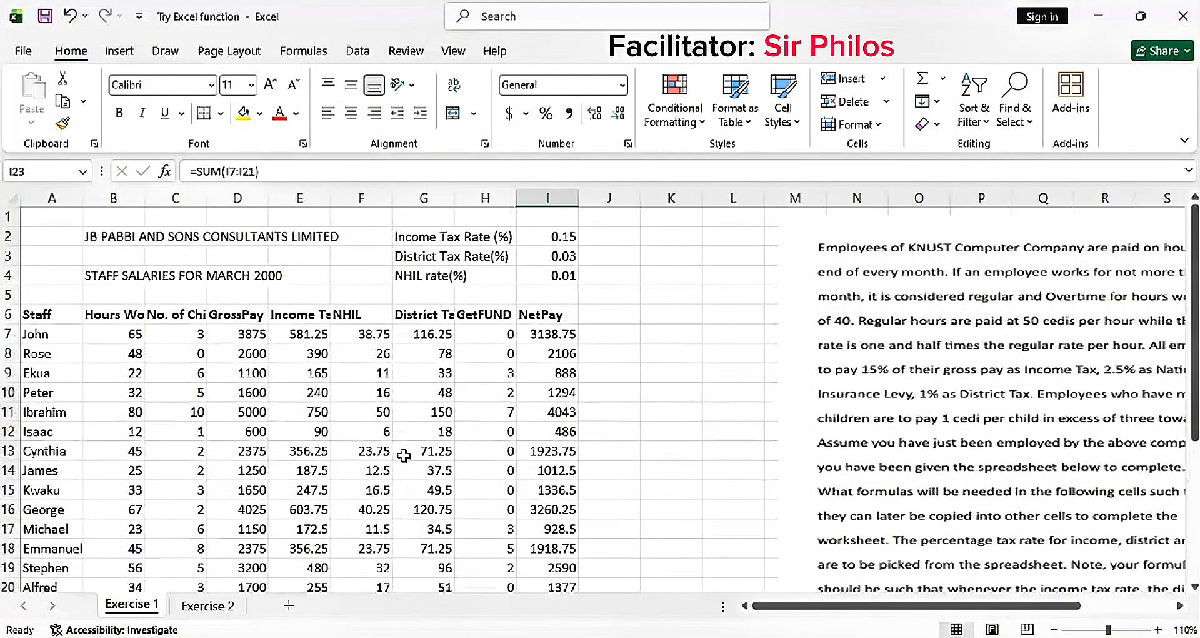